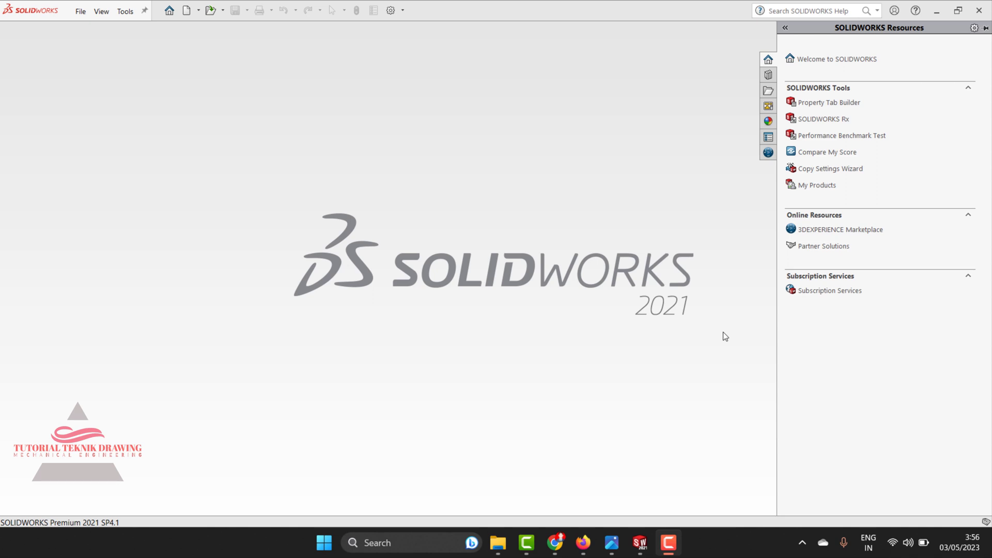
Review the reference isometric drawing in Photos, then minimize it
{"action": "left_click", "coordinate": [669, 541]}
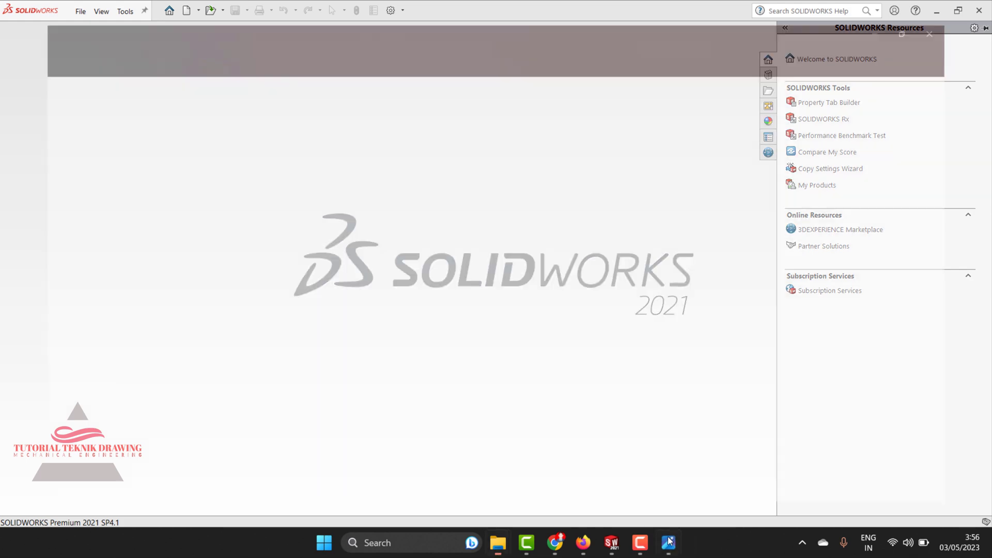
{"action": "scroll", "coordinate": [480, 172], "scroll_direction": "up", "scroll_amount": 2}
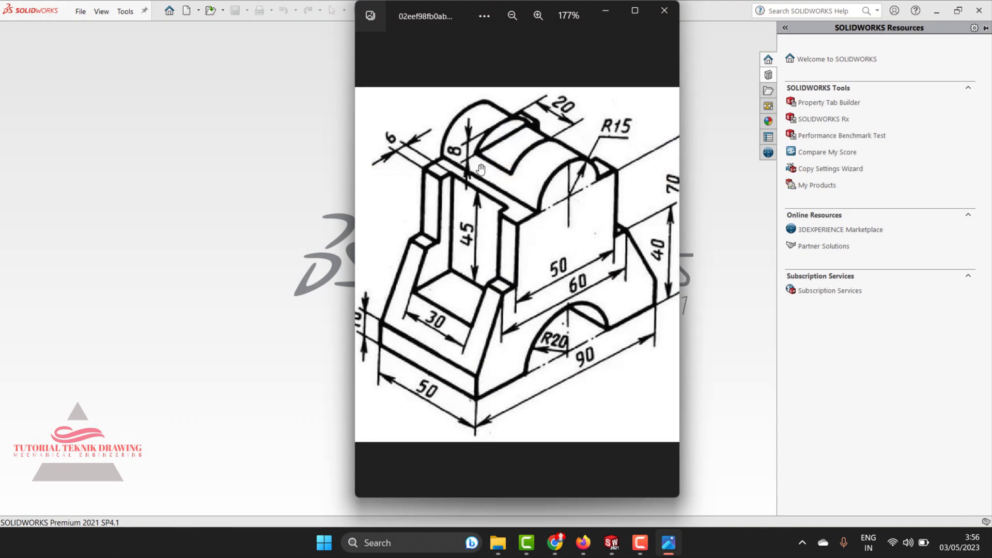
{"action": "scroll", "coordinate": [480, 172], "scroll_direction": "down", "scroll_amount": 1}
{"action": "scroll", "coordinate": [480, 172], "scroll_direction": "down", "scroll_amount": 1}
{"action": "left_click", "coordinate": [605, 10]}
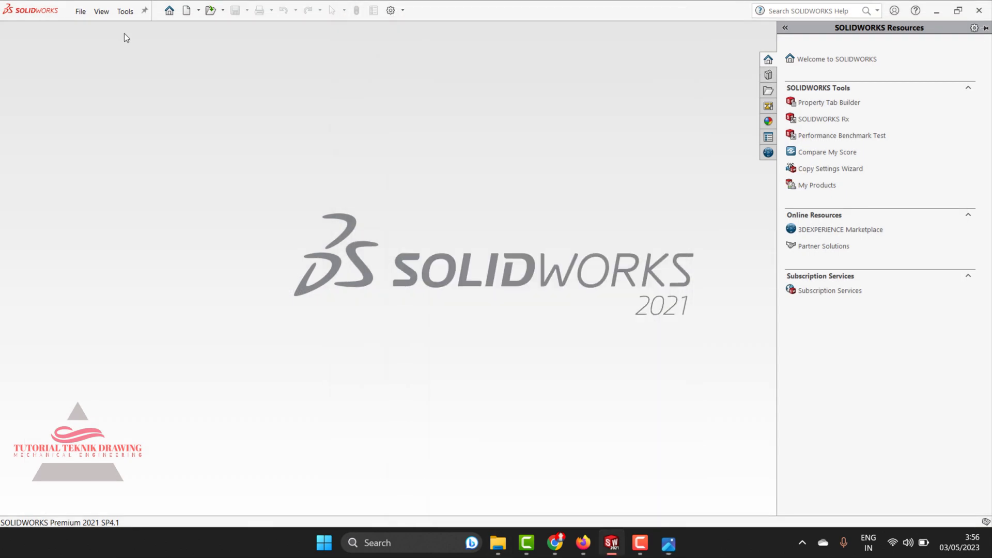
Start a new Part document from the Welcome dialog and recheck the reference drawing
{"action": "left_click", "coordinate": [166, 20]}
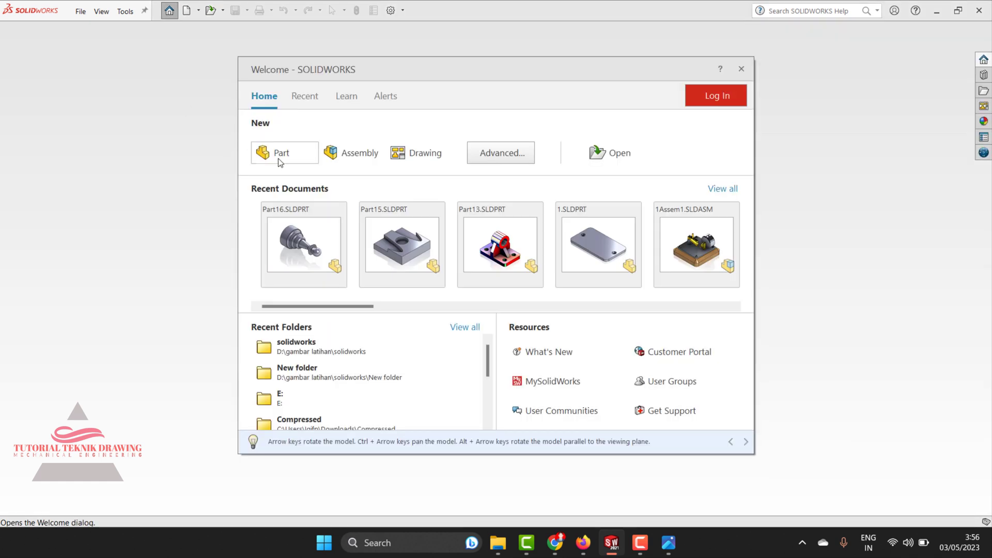
{"action": "left_click", "coordinate": [279, 160]}
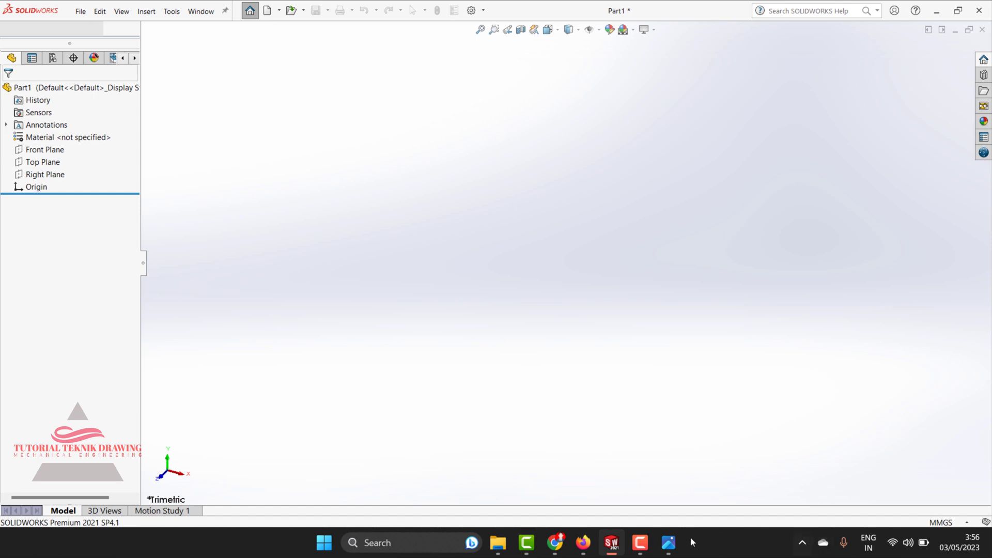
{"action": "left_click", "coordinate": [669, 549]}
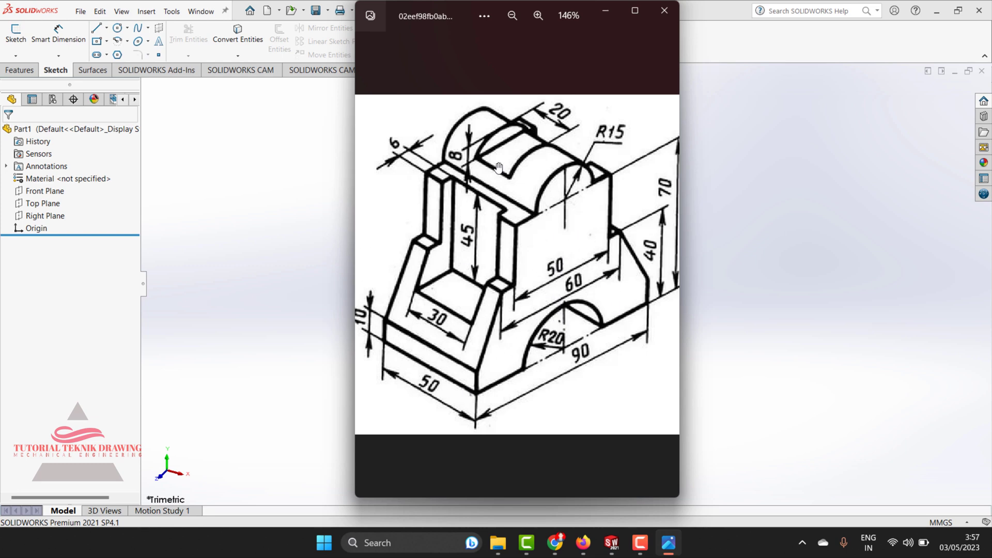
{"action": "scroll", "coordinate": [540, 253], "scroll_direction": "up", "scroll_amount": 2}
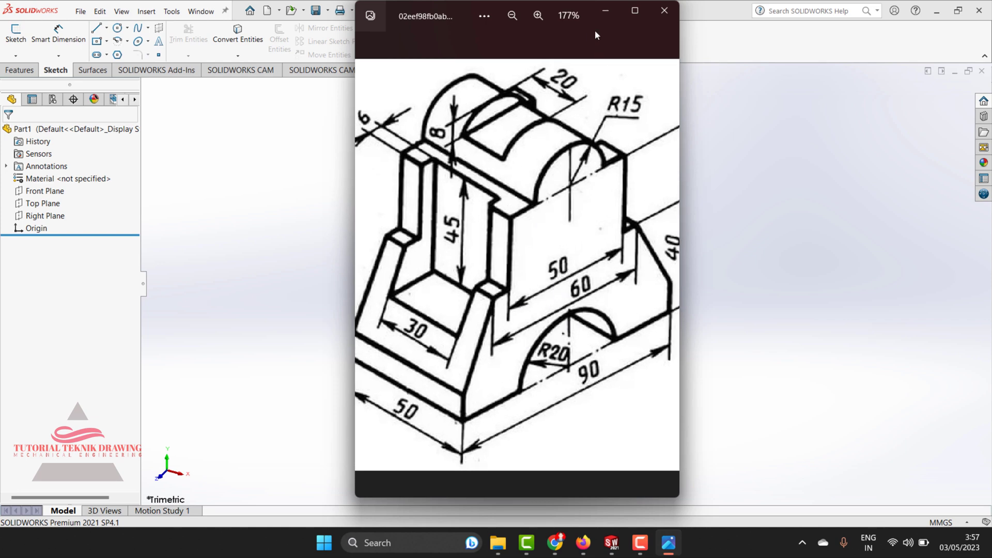
{"action": "left_click", "coordinate": [605, 10]}
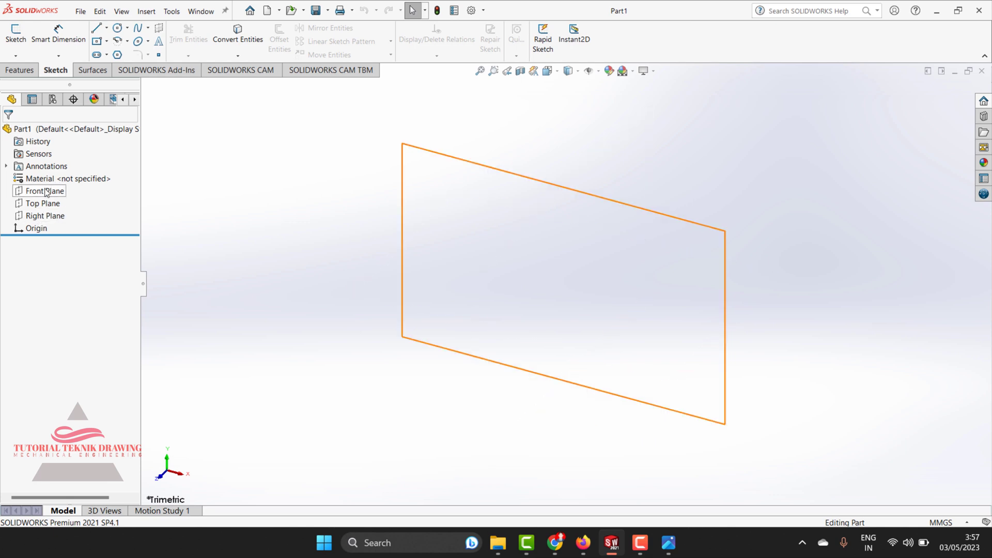
Select the Front Plane, view it Normal To, and consult the reference drawing
{"action": "left_click", "coordinate": [46, 192]}
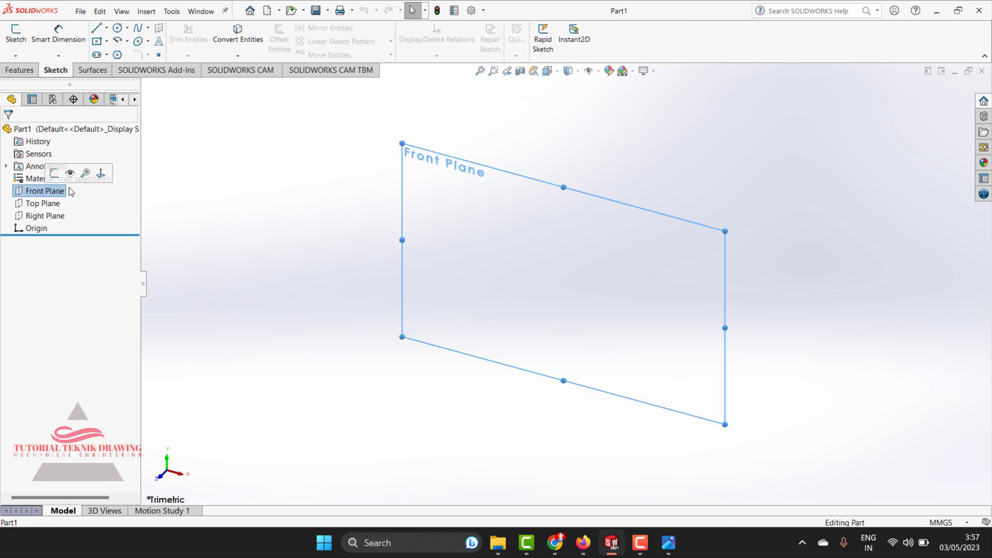
{"action": "left_click", "coordinate": [105, 176]}
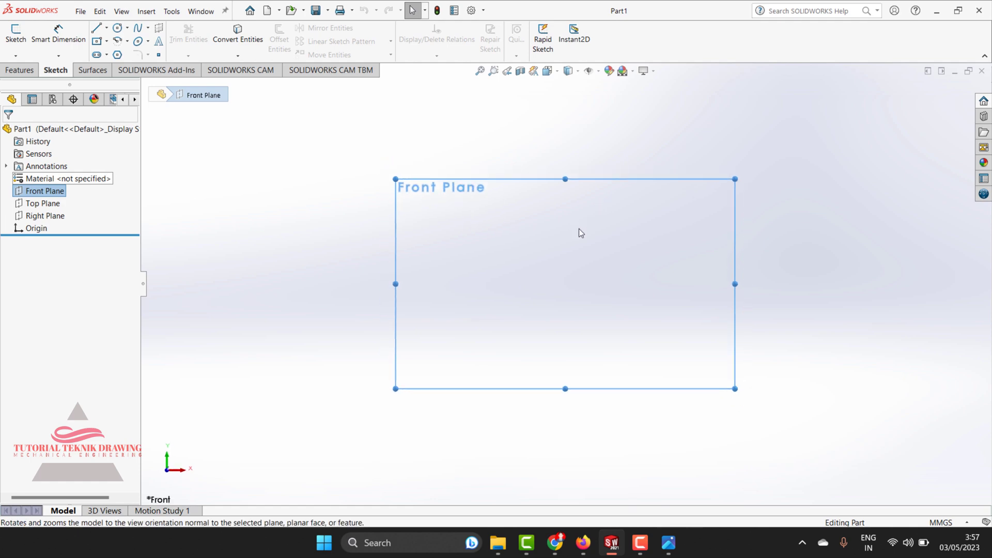
{"action": "left_click", "coordinate": [668, 542]}
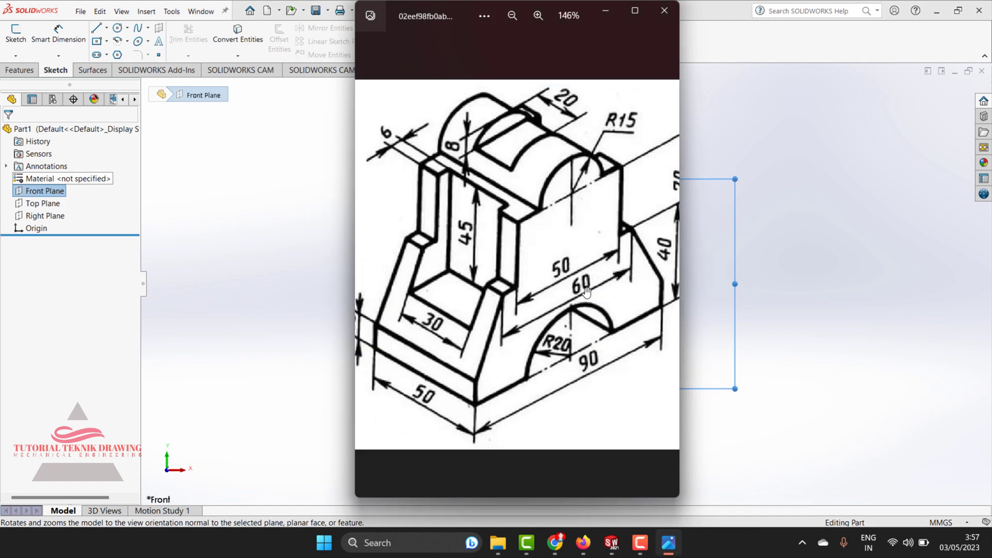
{"action": "scroll", "coordinate": [564, 267], "scroll_direction": "down", "scroll_amount": 3}
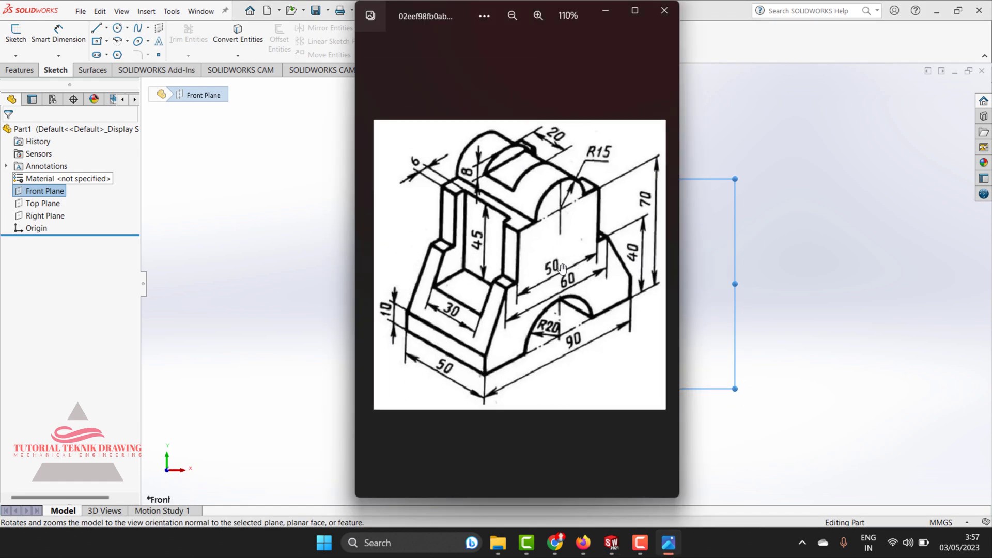
{"action": "scroll", "coordinate": [494, 319], "scroll_direction": "up", "scroll_amount": 2}
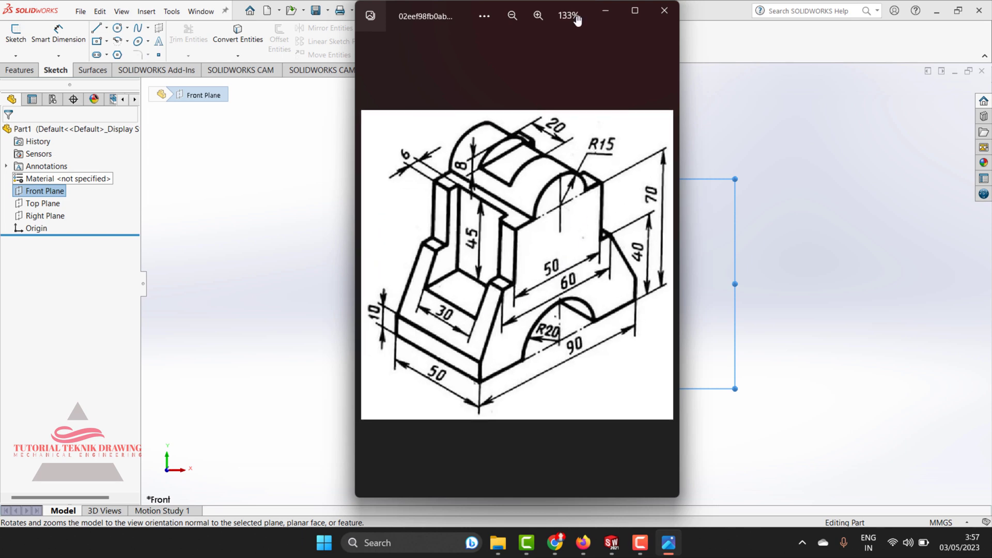
{"action": "left_click", "coordinate": [605, 11]}
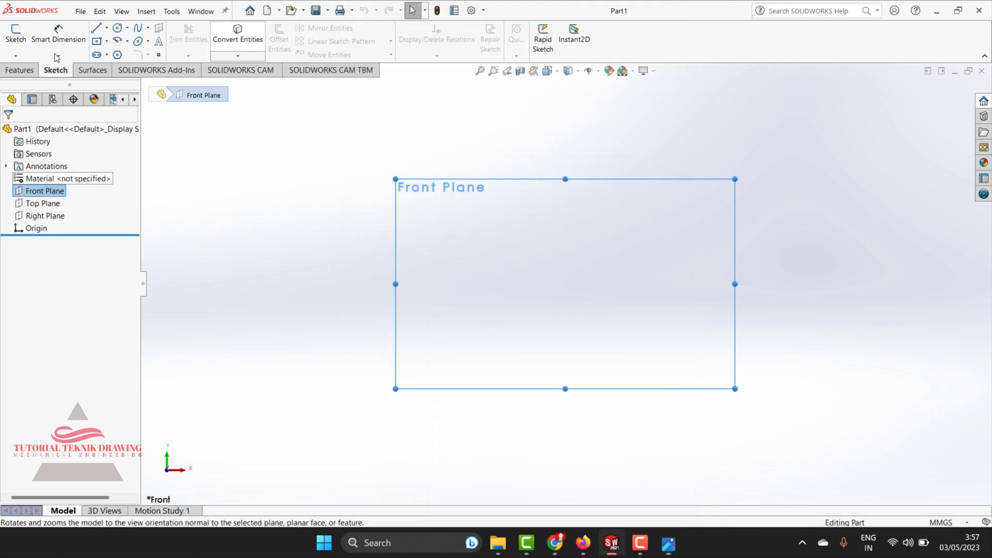
Sketch a center rectangle about the origin and check the drawing for its sizes
{"action": "left_click", "coordinate": [97, 43]}
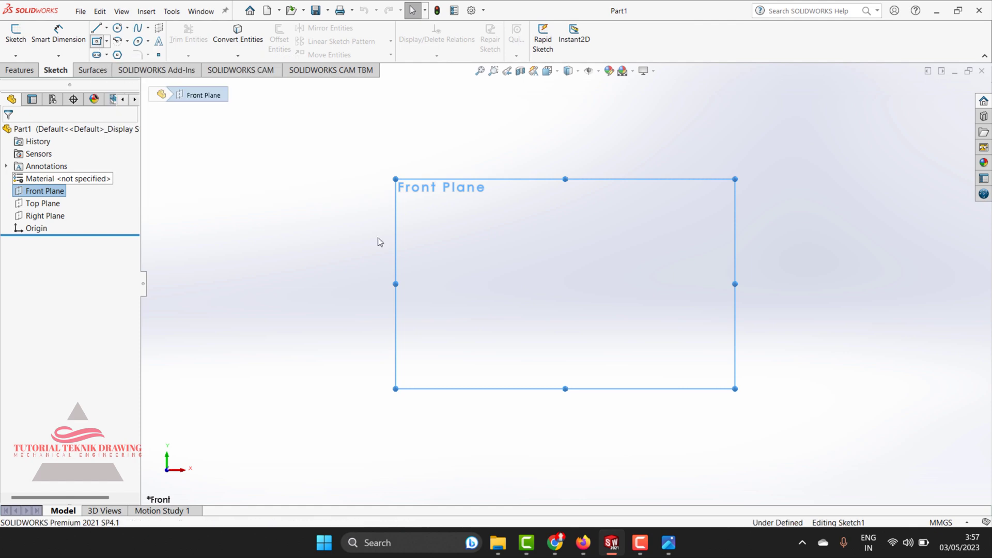
{"action": "left_click", "coordinate": [565, 284]}
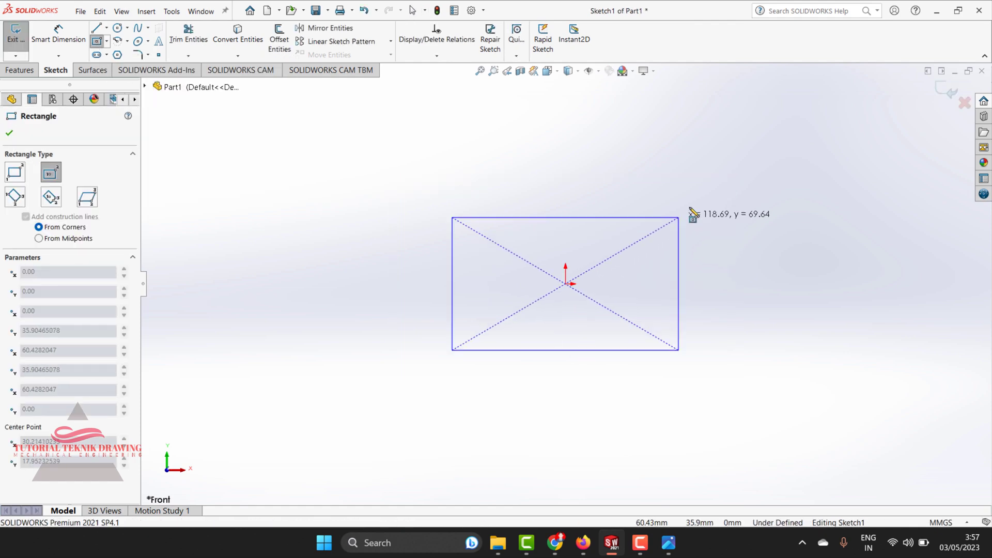
{"action": "left_click", "coordinate": [692, 197]}
{"action": "left_click", "coordinate": [669, 544]}
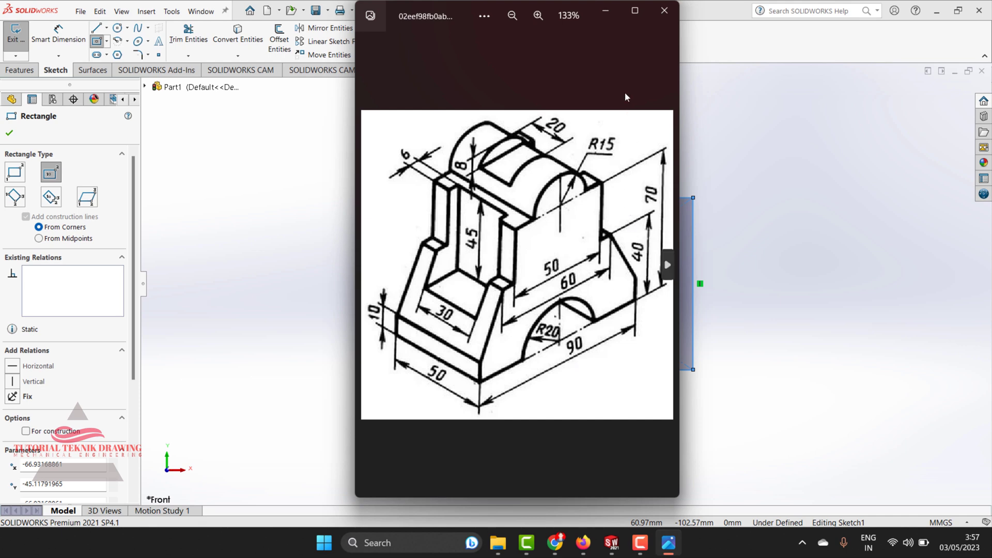
{"action": "left_click", "coordinate": [606, 10]}
{"action": "left_click", "coordinate": [59, 36]}
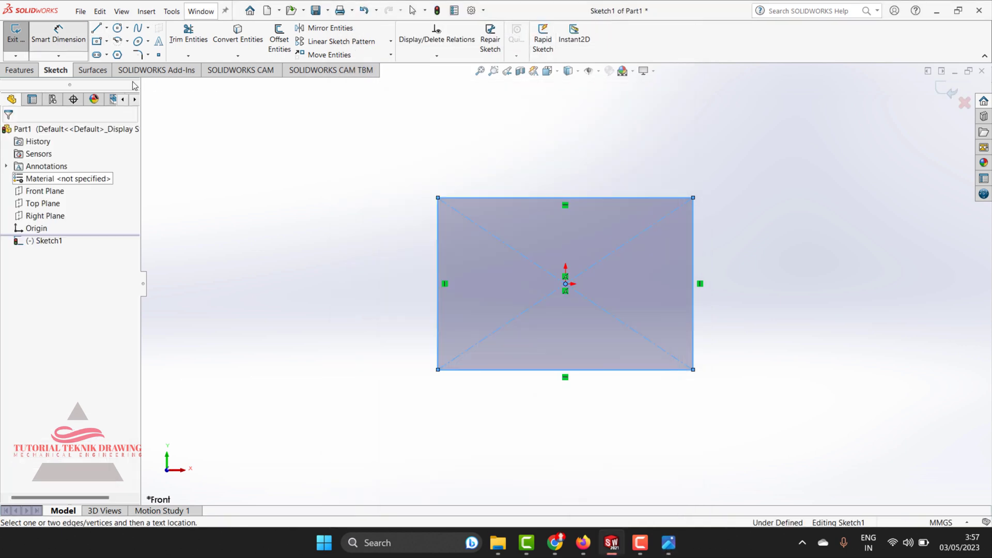
Dimension the rectangle's bottom edge 90 mm and right edge 70 mm
{"action": "left_click", "coordinate": [529, 369]}
{"action": "left_click", "coordinate": [530, 402]}
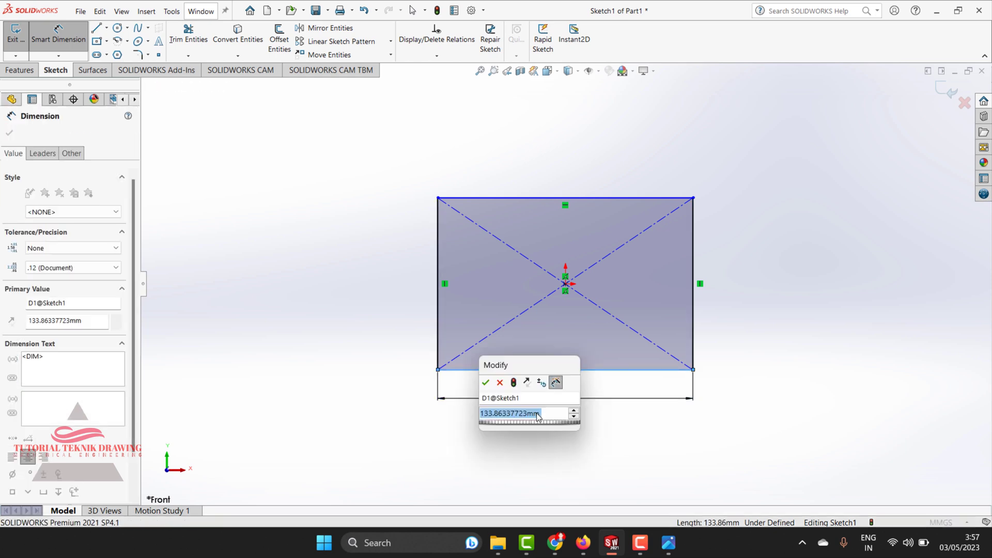
{"action": "type", "text": "90"}
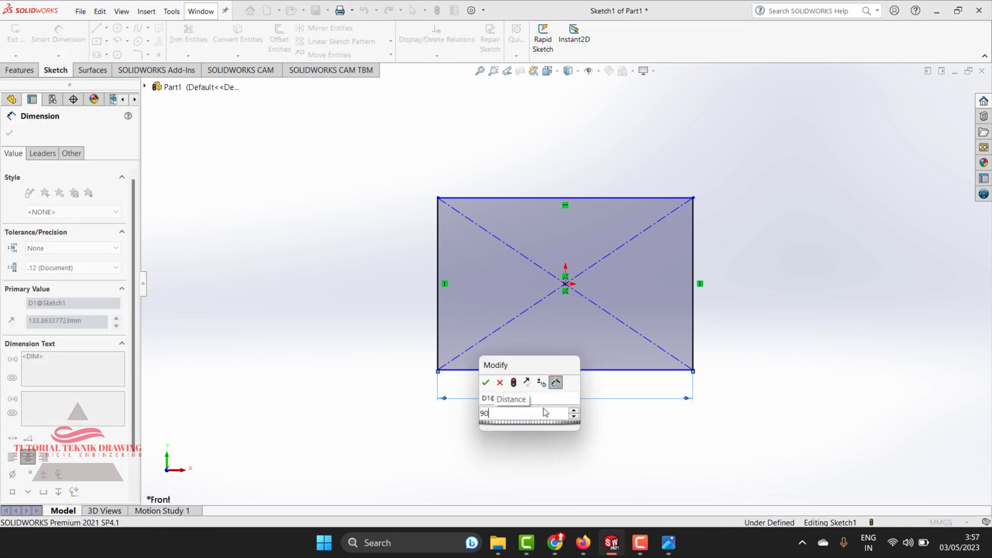
{"action": "key", "text": "Return"}
{"action": "left_click", "coordinate": [694, 259]}
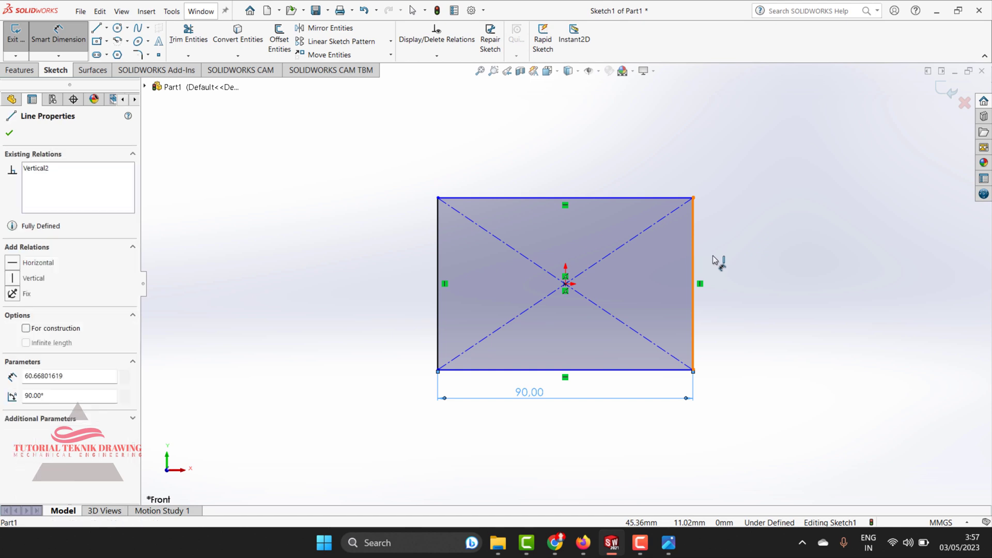
{"action": "left_click", "coordinate": [722, 261]}
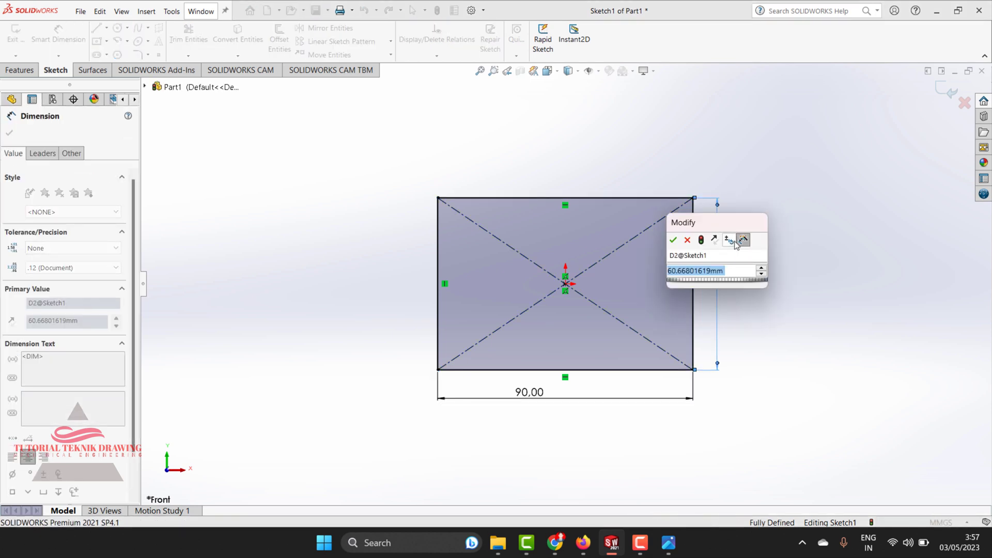
{"action": "type", "text": "70"}
{"action": "key", "text": "Return"}
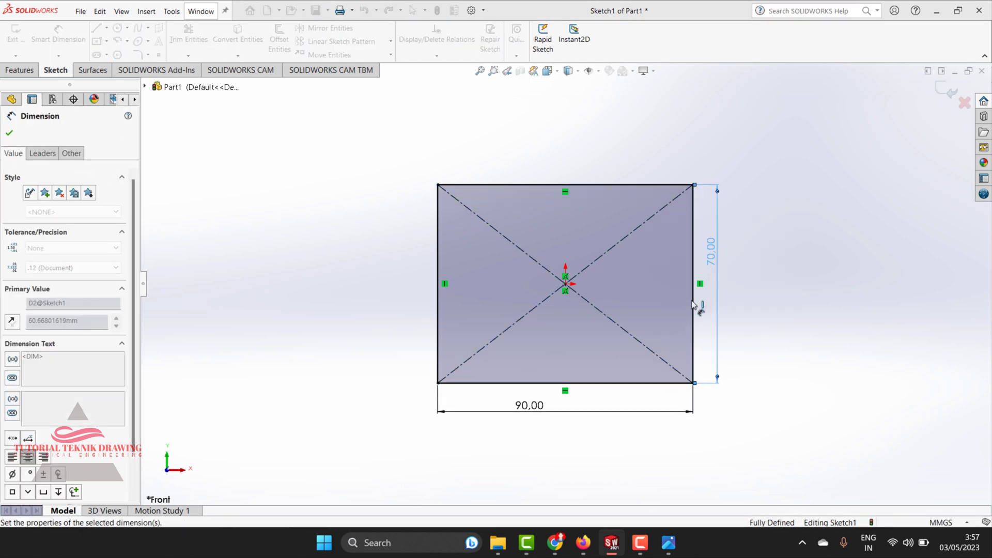
{"action": "left_click", "coordinate": [667, 553]}
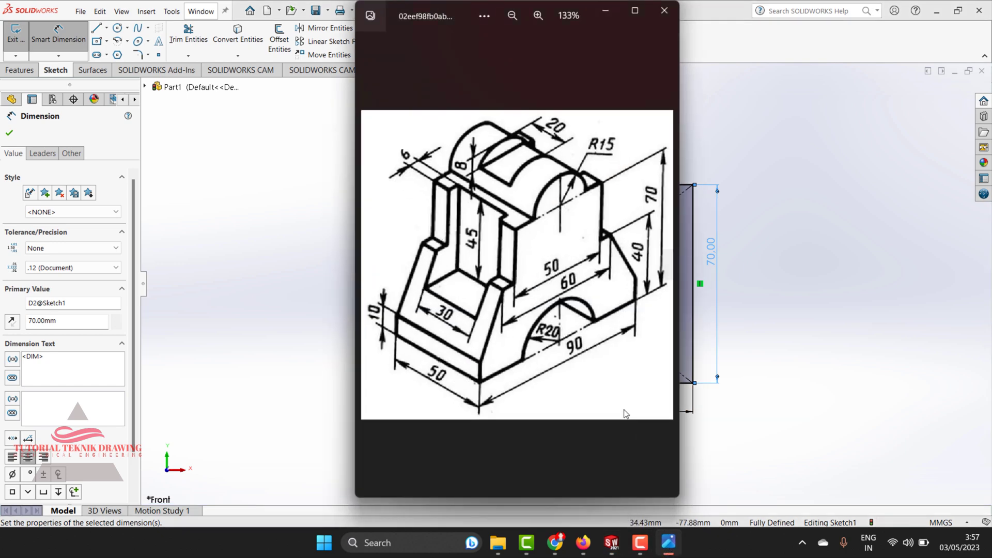
{"action": "scroll", "coordinate": [561, 355], "scroll_direction": "up", "scroll_amount": 2}
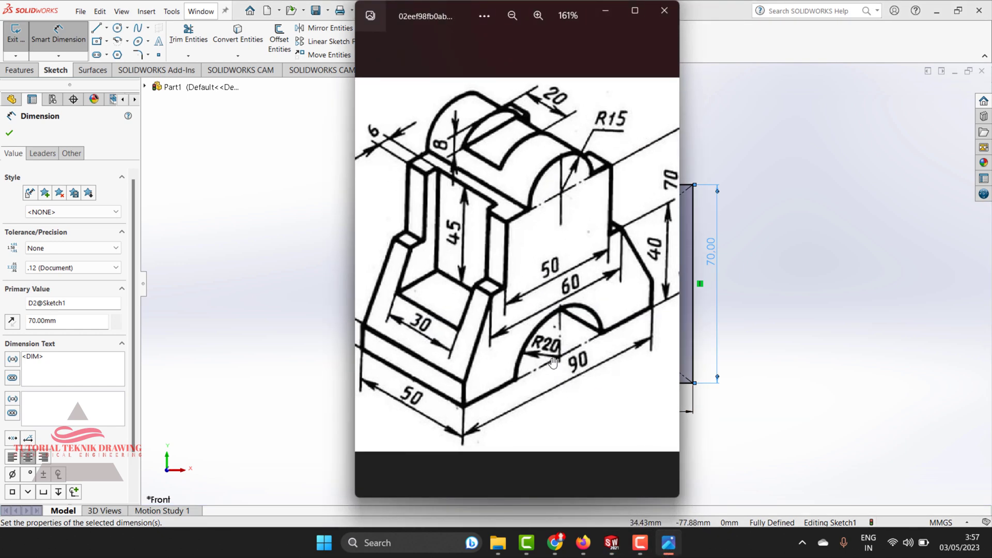
{"action": "left_click", "coordinate": [605, 11]}
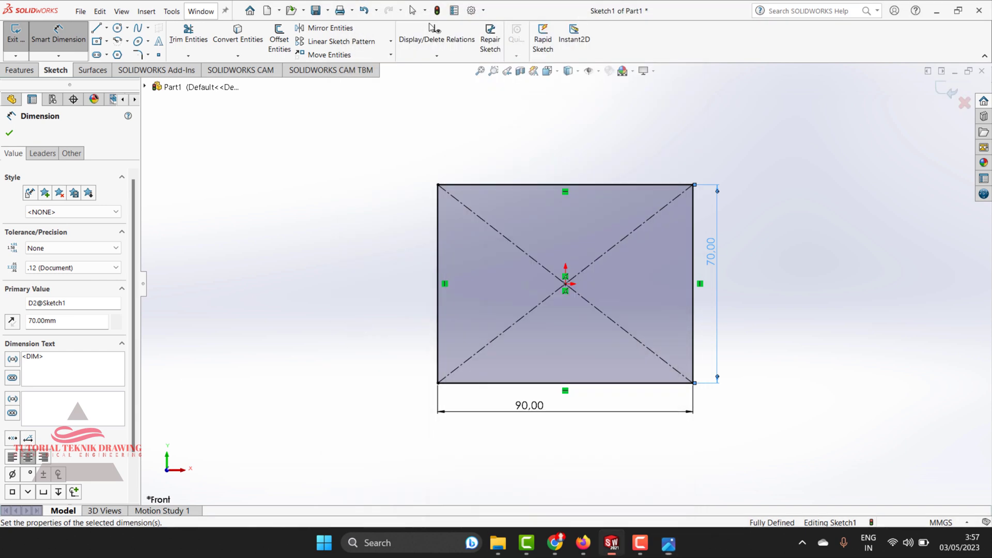
{"action": "left_click", "coordinate": [117, 28]}
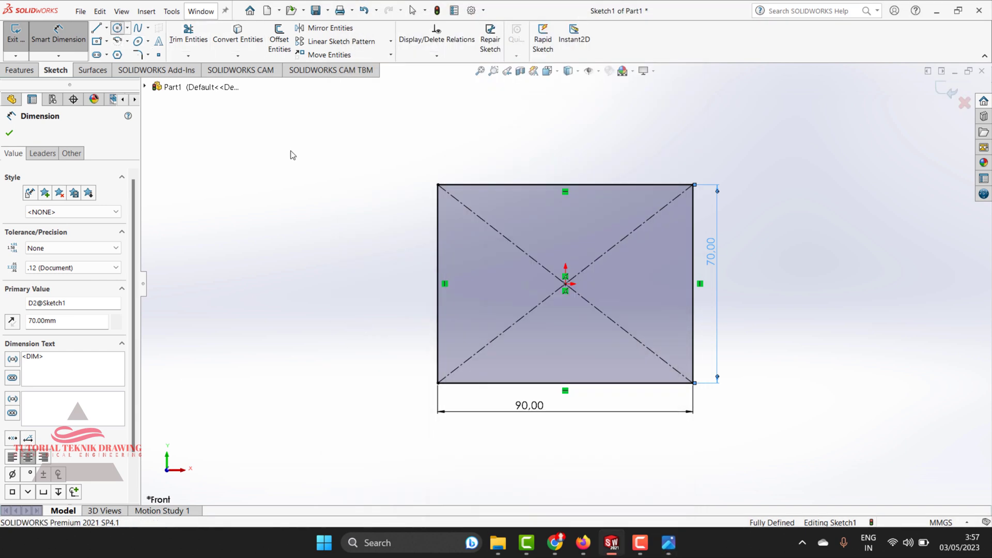
Sketch a circle centred on the bottom edge midpoint and add its diameter dimension
{"action": "left_click", "coordinate": [565, 382]}
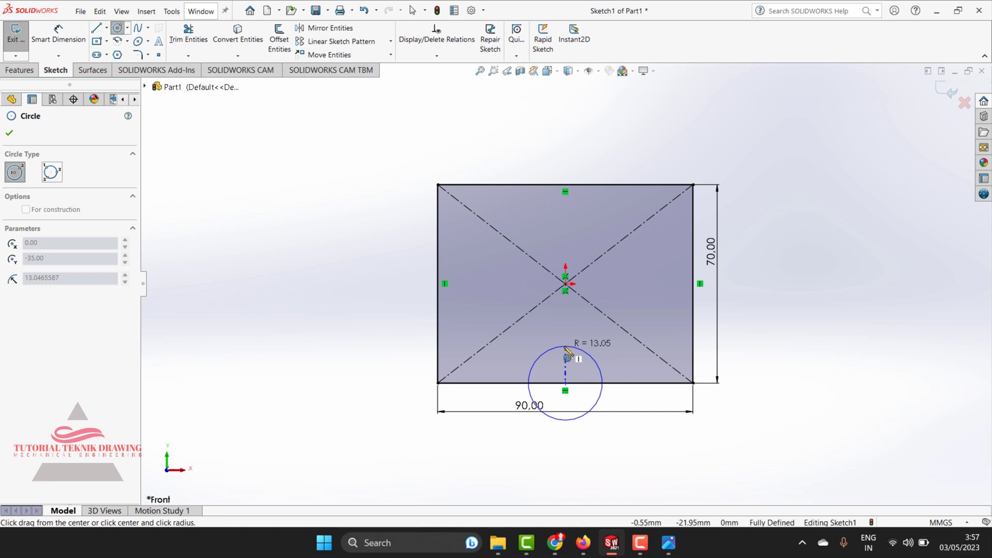
{"action": "left_click", "coordinate": [567, 356]}
{"action": "key", "text": "d"}
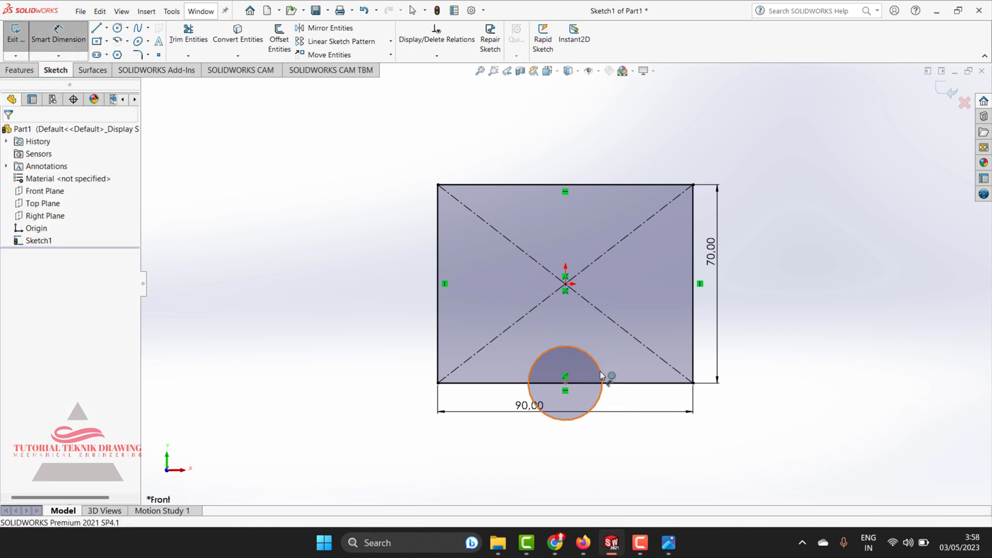
{"action": "left_click", "coordinate": [601, 375]}
{"action": "left_click", "coordinate": [634, 360]}
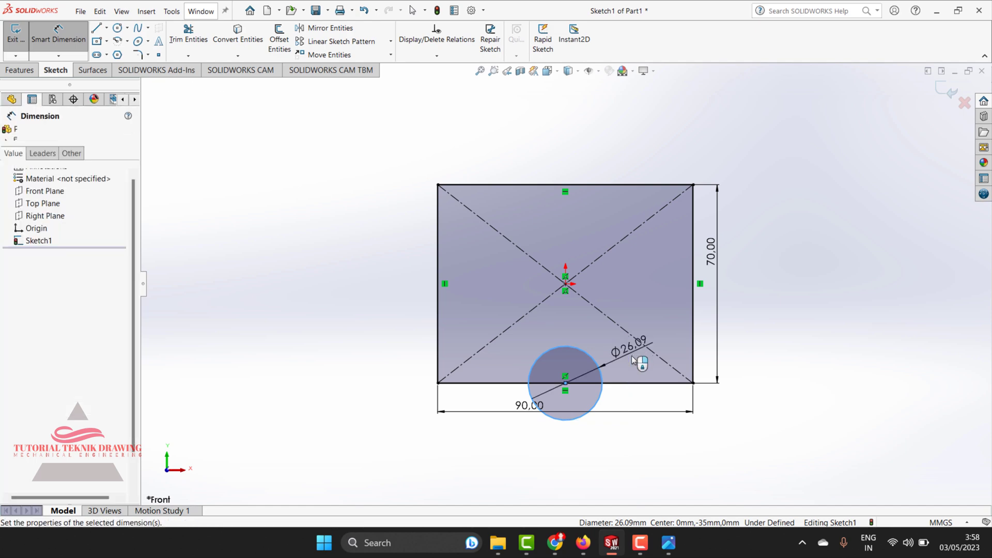
Check the reference drawing and set the circle diameter to 40 mm
{"action": "left_click", "coordinate": [667, 542]}
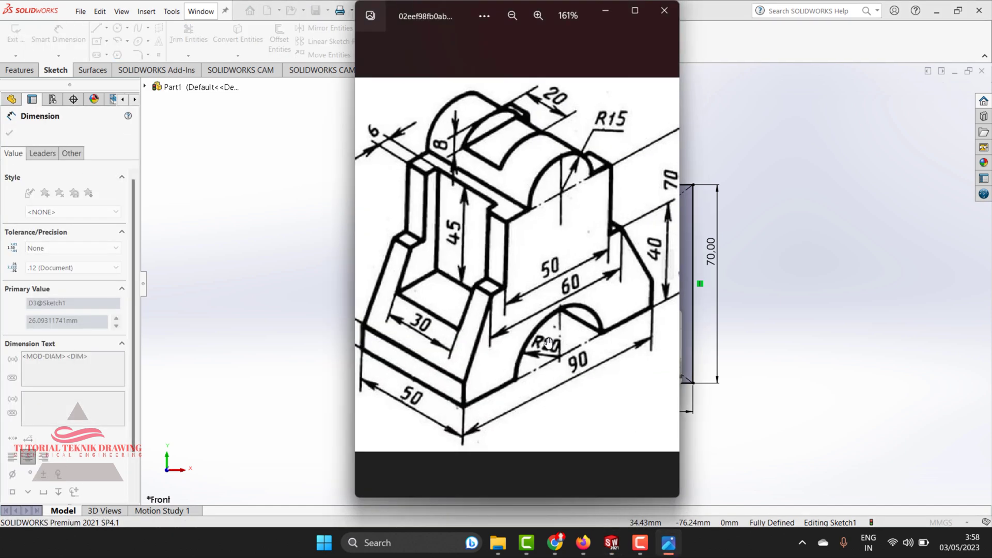
{"action": "scroll", "coordinate": [548, 343], "scroll_direction": "up", "scroll_amount": 1}
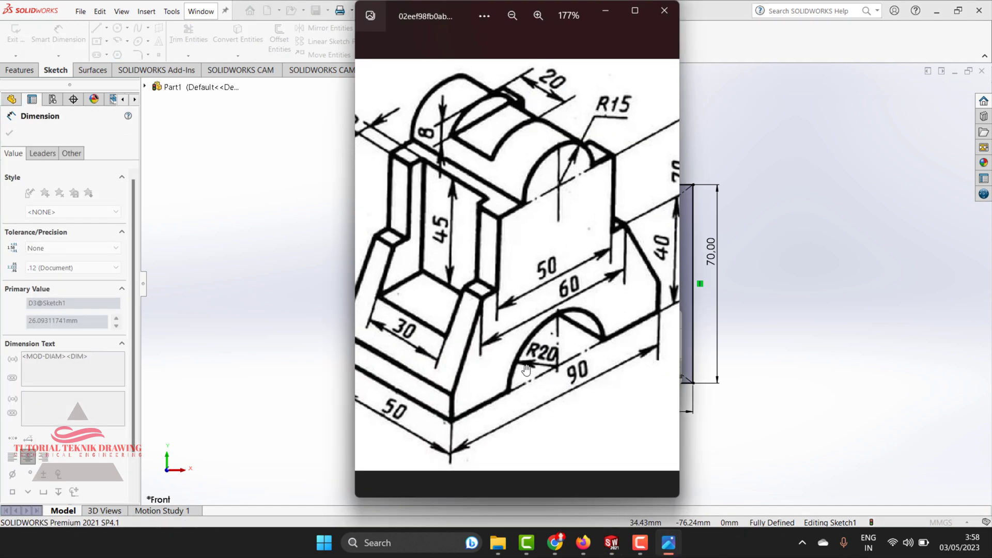
{"action": "left_click", "coordinate": [616, 14]}
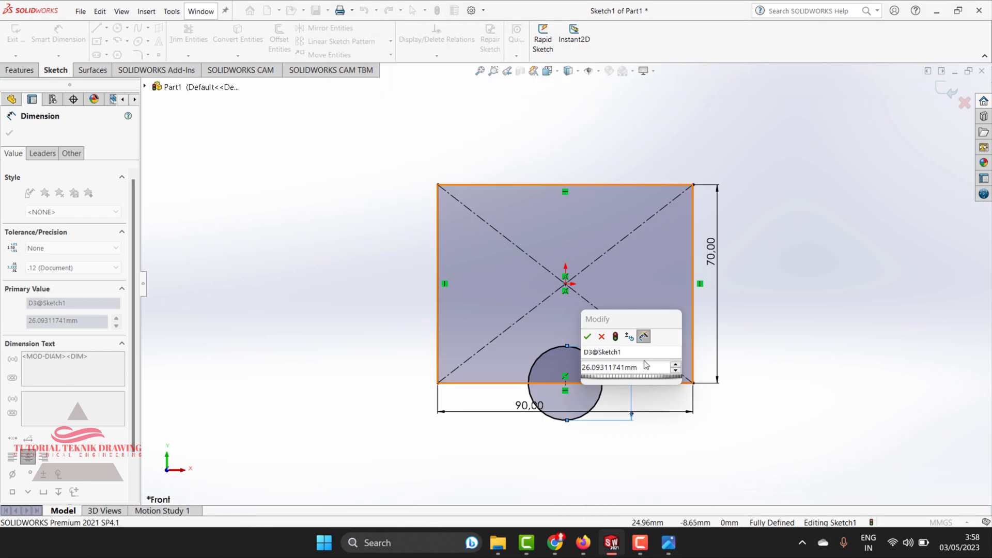
{"action": "left_click", "coordinate": [668, 542]}
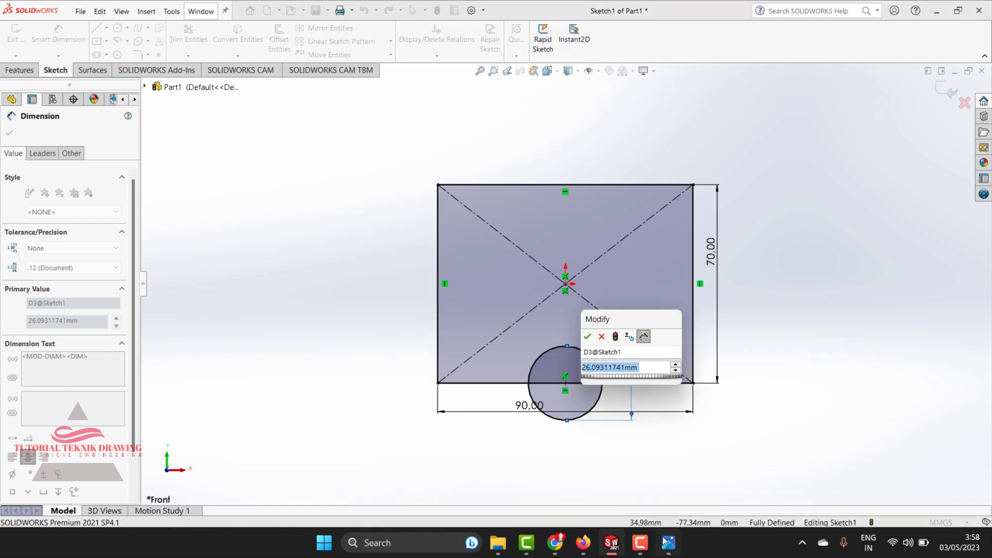
{"action": "left_click", "coordinate": [668, 545]}
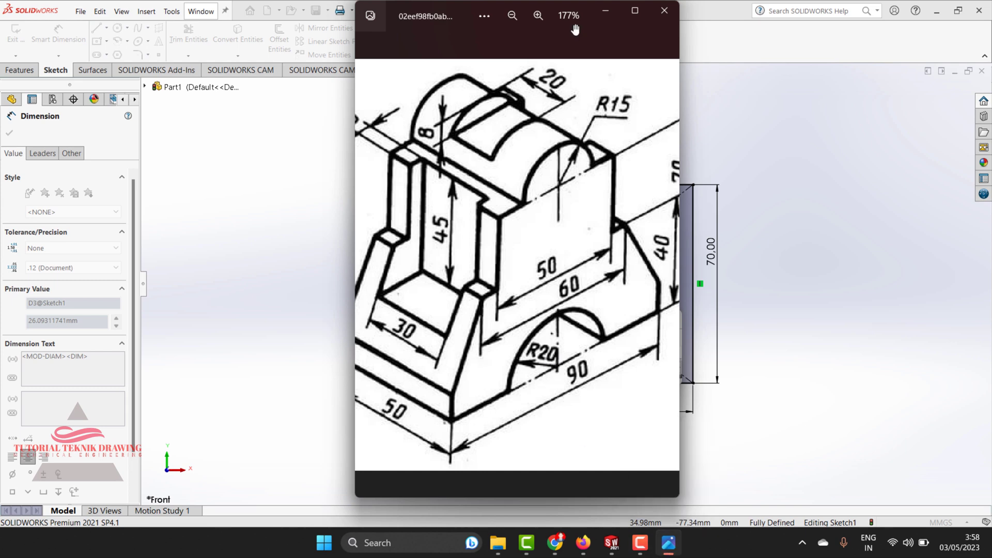
{"action": "left_click", "coordinate": [605, 12]}
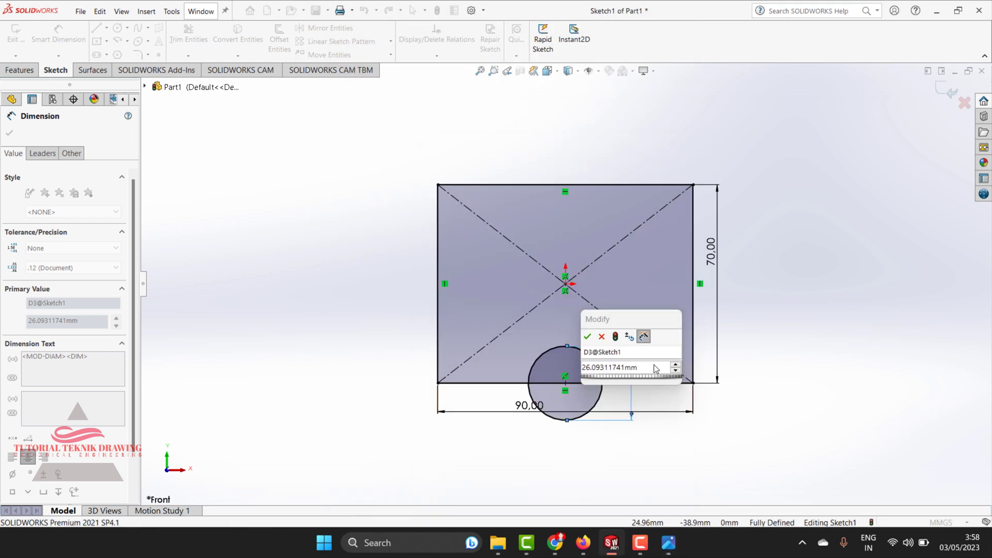
{"action": "type", "text": "40"}
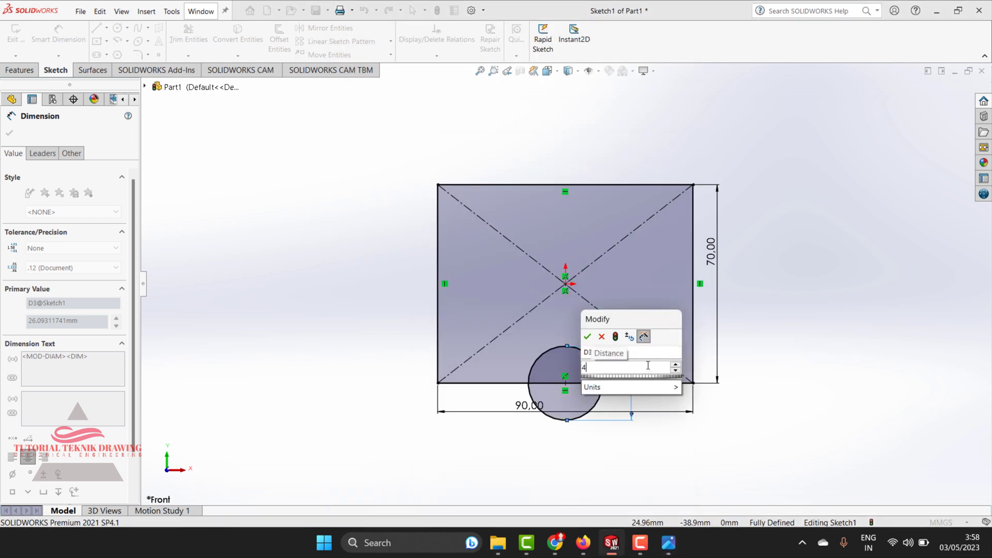
{"action": "key", "text": "Return"}
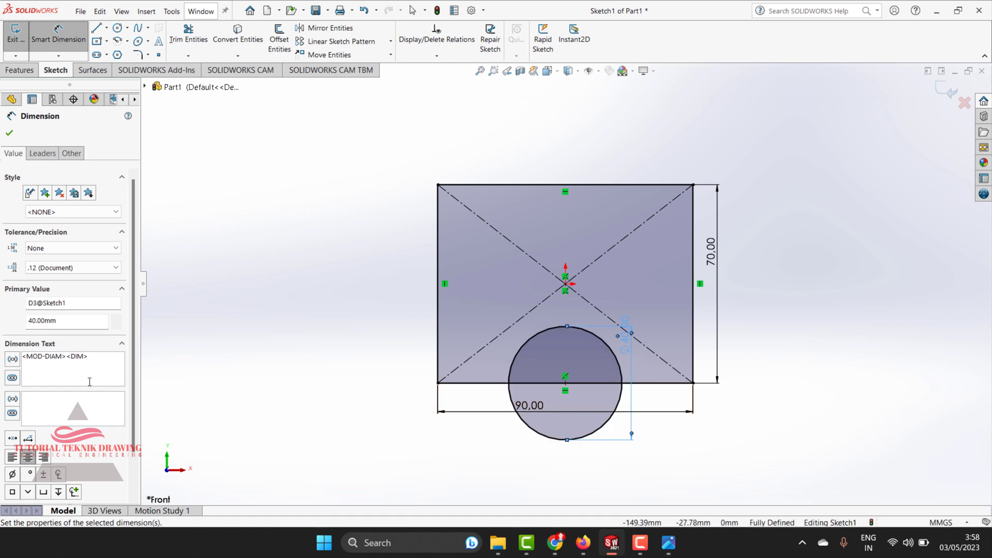
{"action": "left_click", "coordinate": [667, 548]}
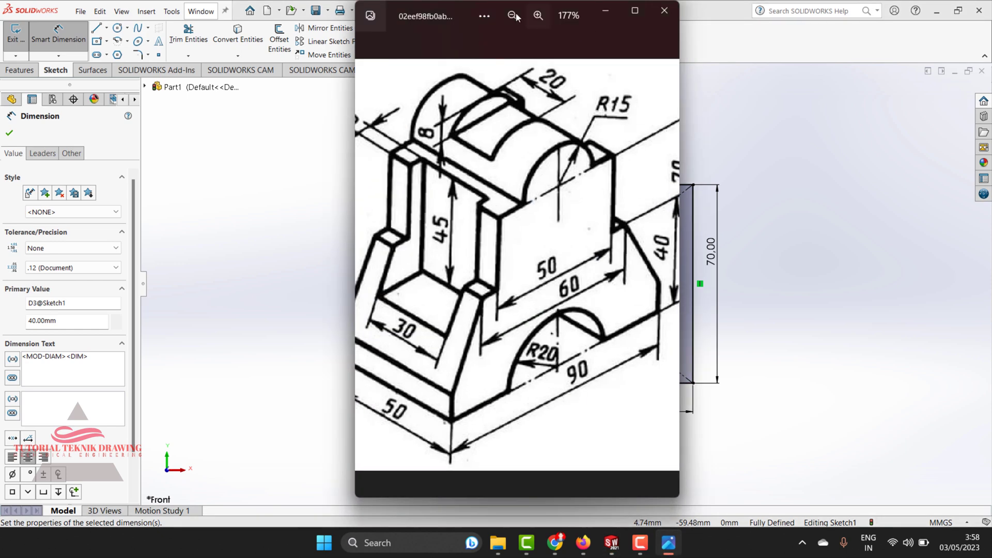
{"action": "left_click", "coordinate": [605, 10]}
{"action": "left_click", "coordinate": [188, 34]}
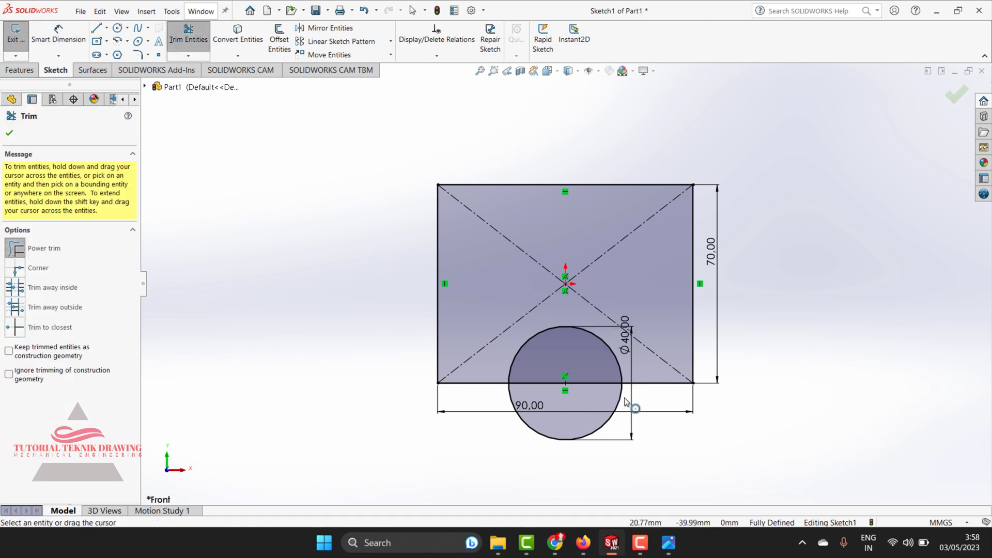
Trim the circle's lower arc and the bottom edge inside it, leaving a semicircular notch
{"action": "left_click_drag", "start_coordinate": [582, 463], "coordinate": [545, 423]}
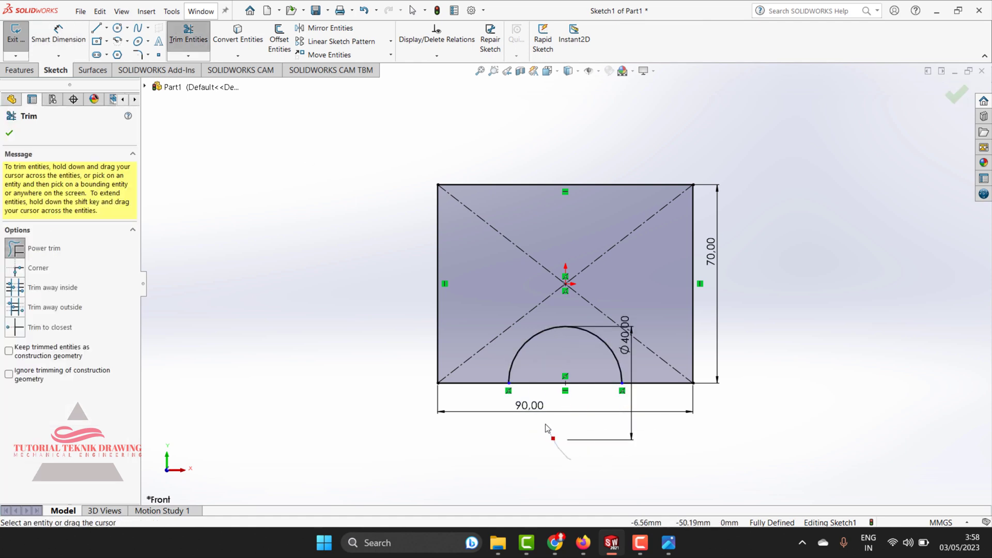
{"action": "left_click_drag", "start_coordinate": [559, 373], "coordinate": [610, 412]}
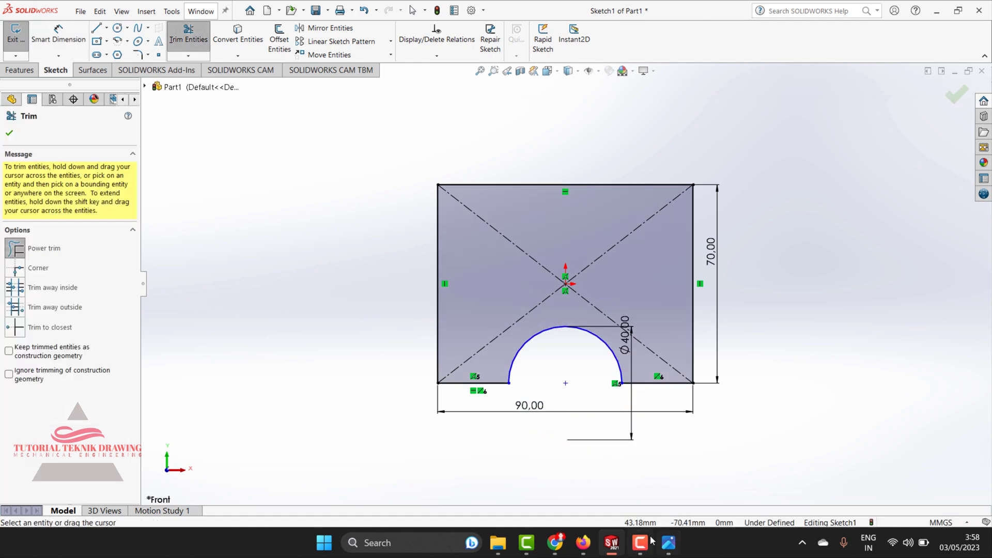
{"action": "left_click", "coordinate": [668, 544]}
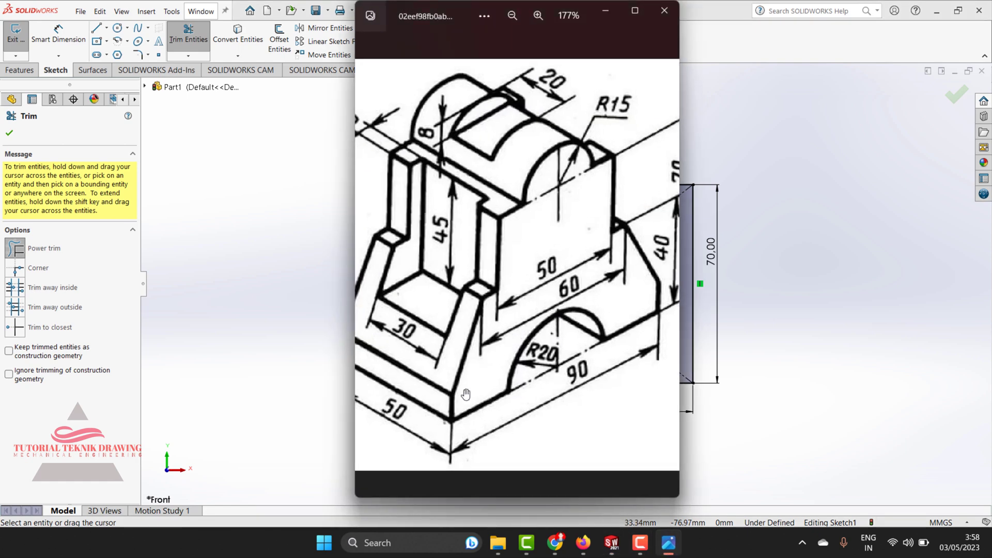
{"action": "scroll", "coordinate": [456, 408], "scroll_direction": "down", "scroll_amount": 2}
{"action": "scroll", "coordinate": [456, 408], "scroll_direction": "down", "scroll_amount": 1}
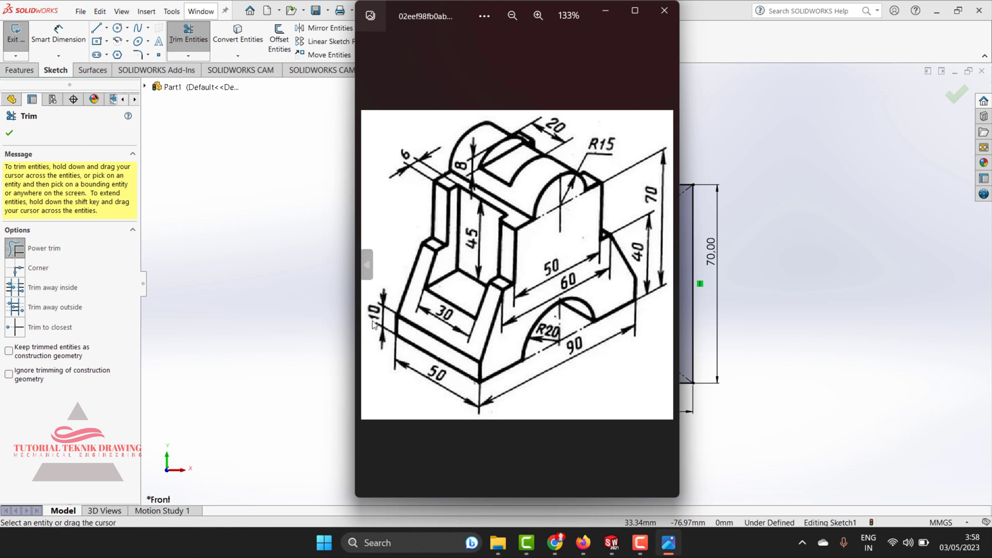
{"action": "left_click", "coordinate": [609, 13]}
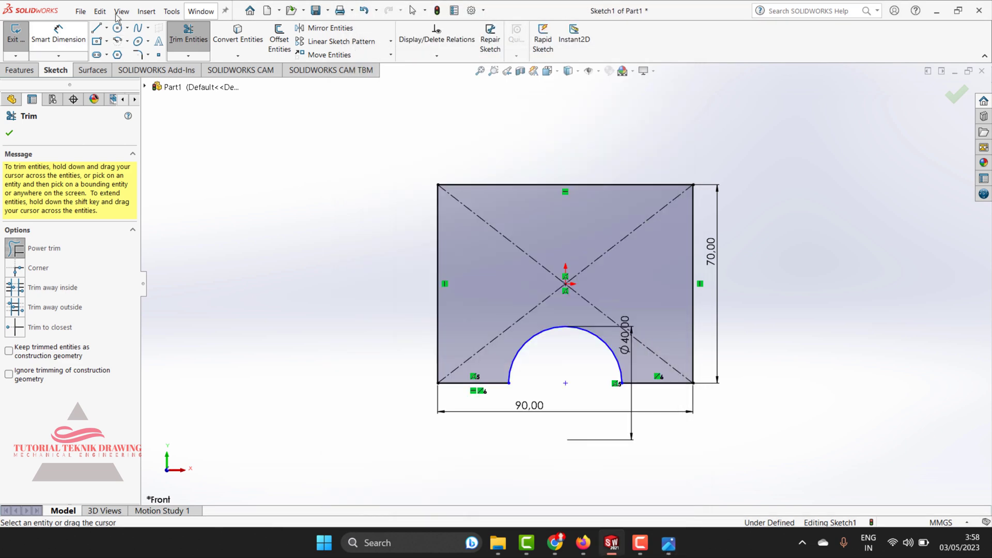
Draw a full-width horizontal line dimensioned 10 mm above the bottom edge
{"action": "left_click", "coordinate": [96, 27]}
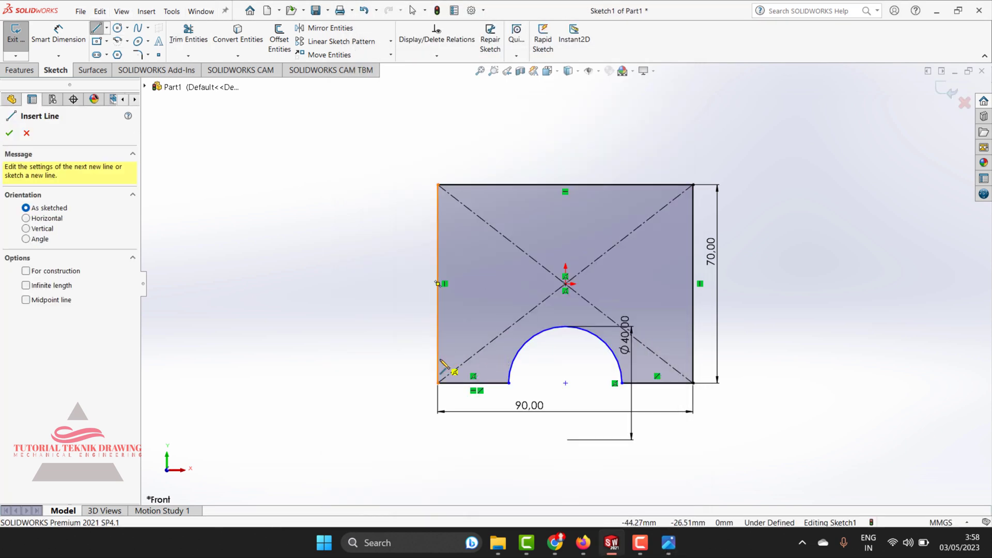
{"action": "left_click", "coordinate": [438, 358]}
{"action": "left_click", "coordinate": [693, 358]}
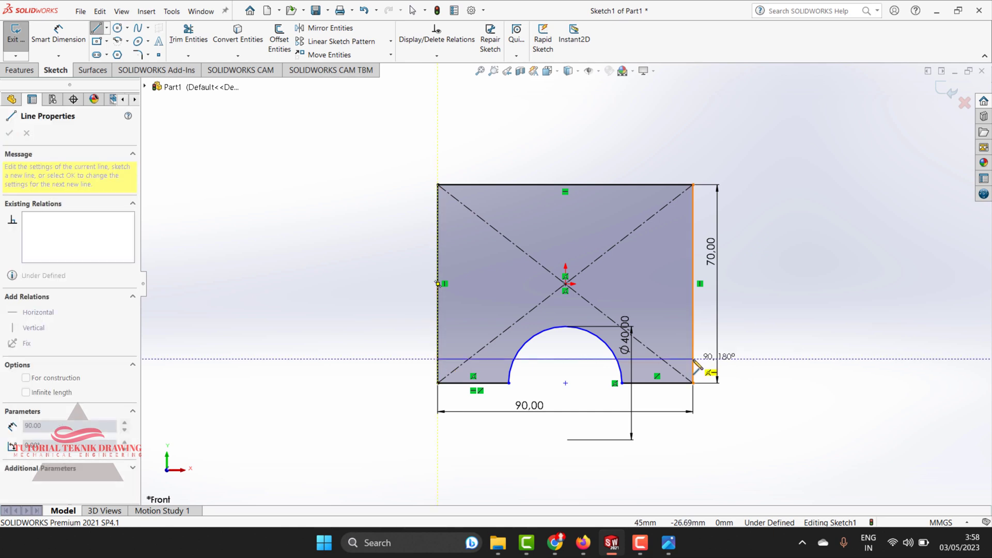
{"action": "key", "text": "Escape"}
{"action": "left_click", "coordinate": [59, 34]}
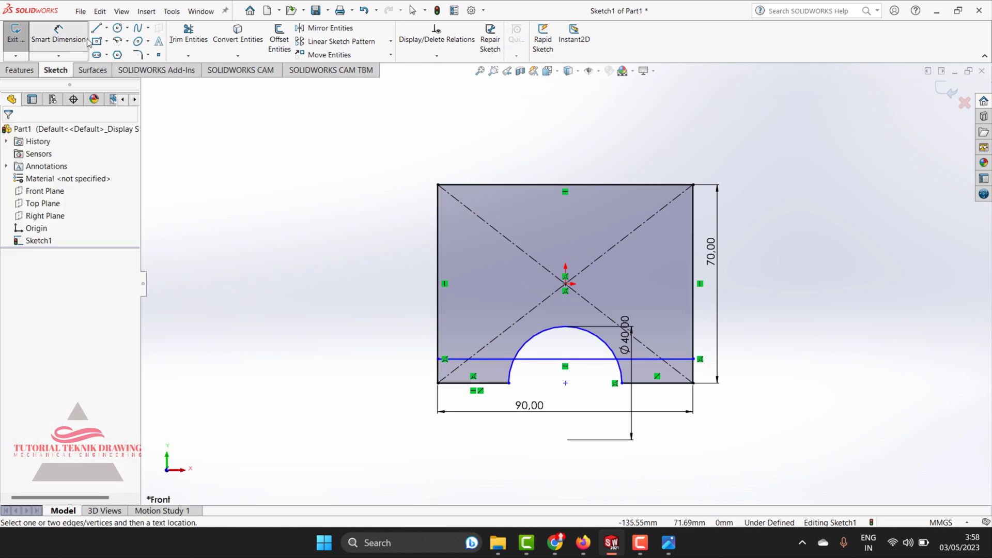
{"action": "left_click", "coordinate": [455, 360]}
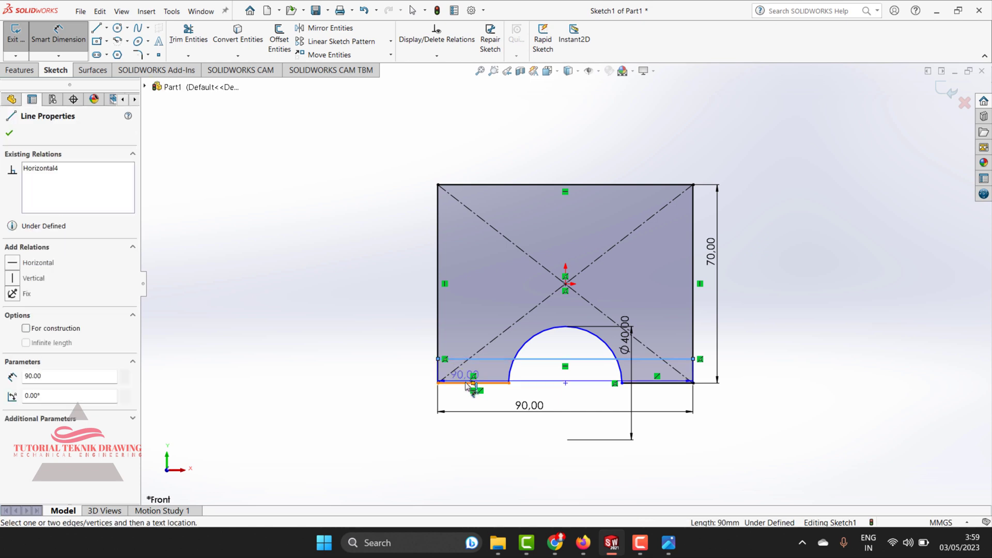
{"action": "left_click", "coordinate": [471, 383]}
{"action": "left_click", "coordinate": [405, 310]}
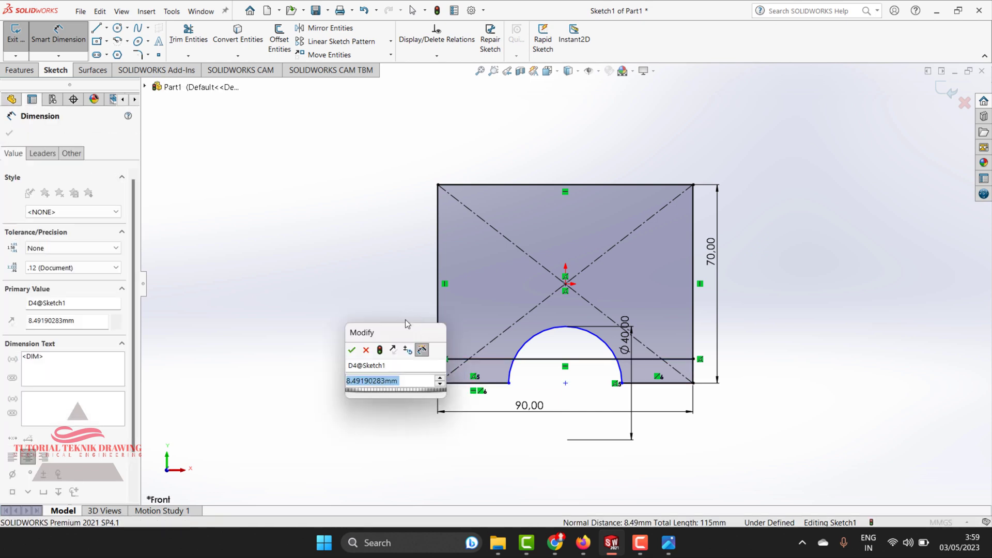
{"action": "type", "text": "10"}
{"action": "key", "text": "Return"}
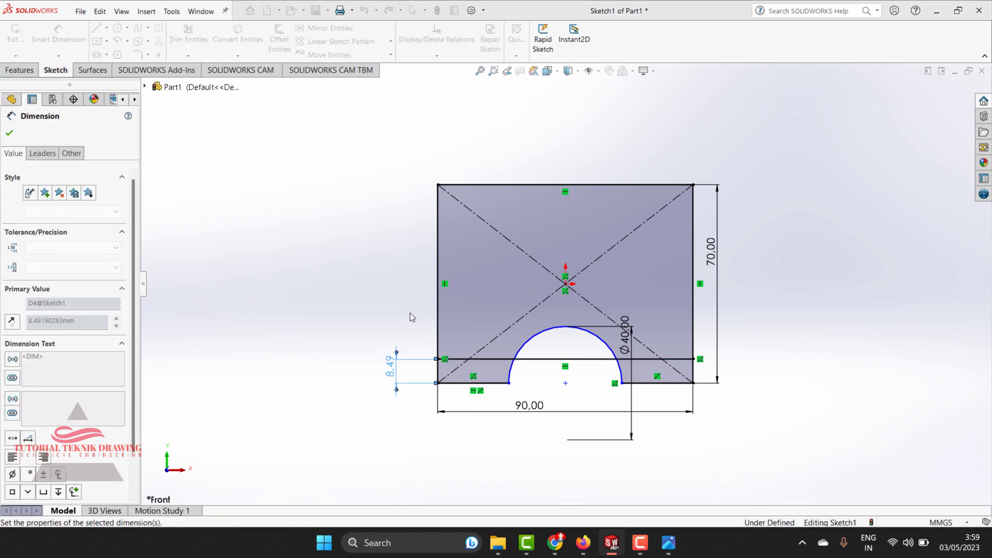
Compare the sketch against the reference isometric drawing
{"action": "scroll", "coordinate": [491, 387], "scroll_direction": "down", "scroll_amount": 2}
{"action": "scroll", "coordinate": [491, 386], "scroll_direction": "up", "scroll_amount": 2}
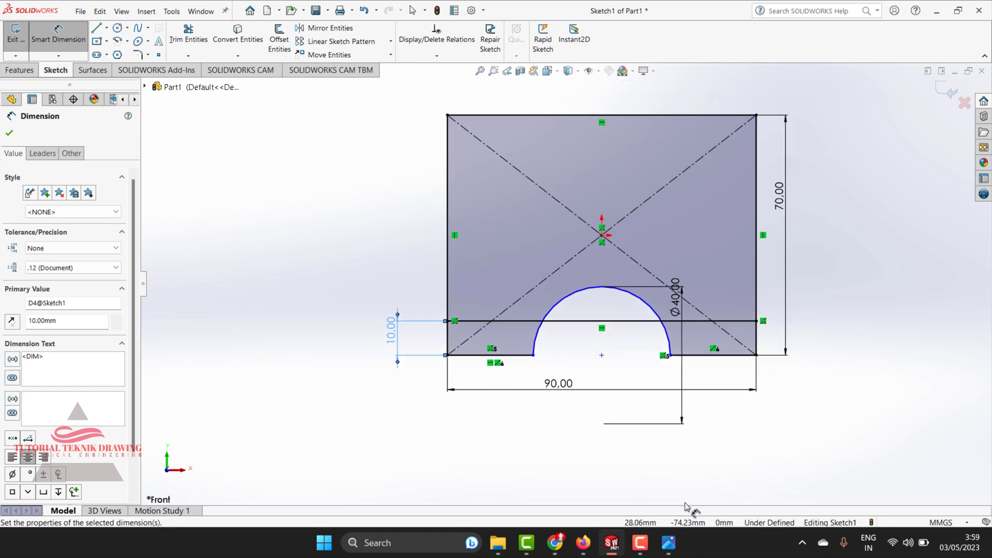
{"action": "left_click", "coordinate": [668, 543]}
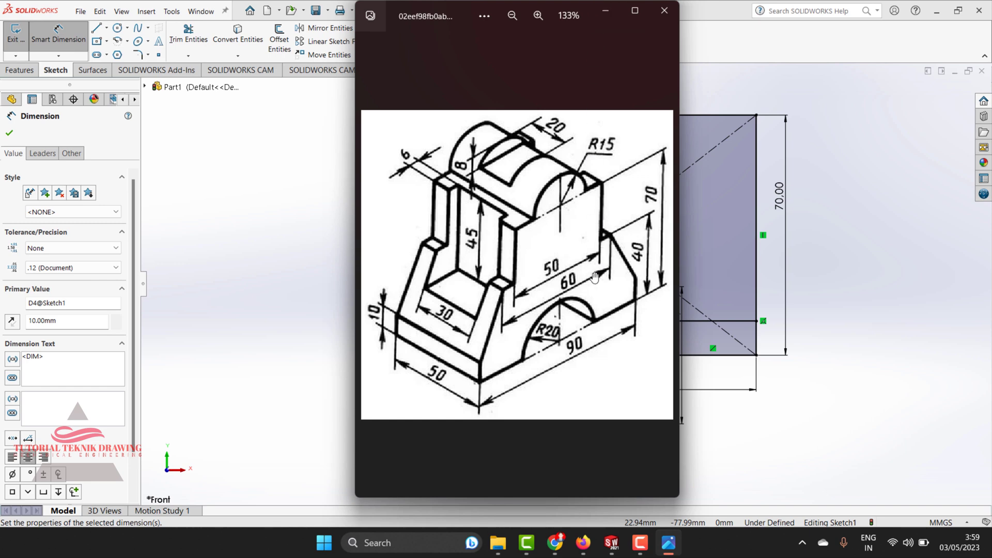
{"action": "left_click", "coordinate": [606, 11]}
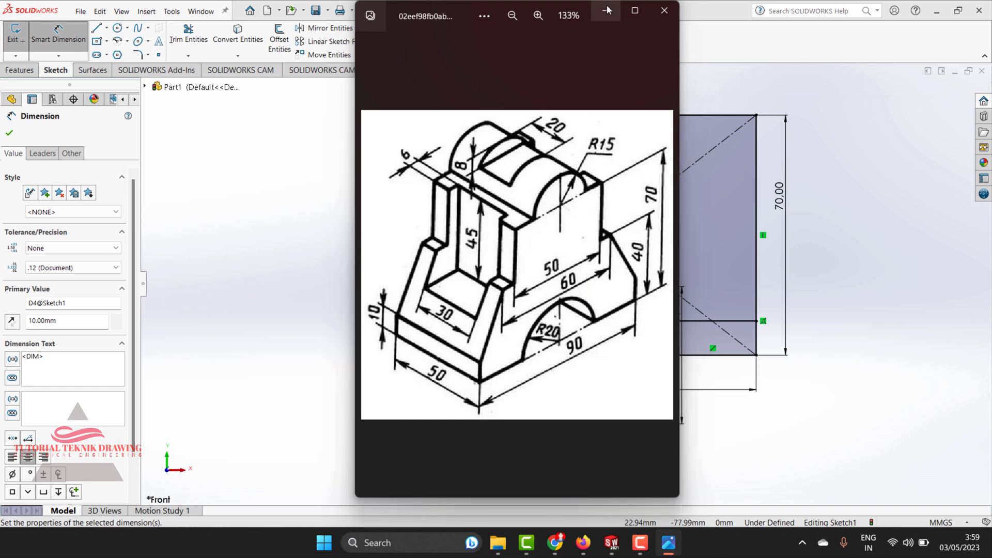
{"action": "left_click", "coordinate": [96, 28]}
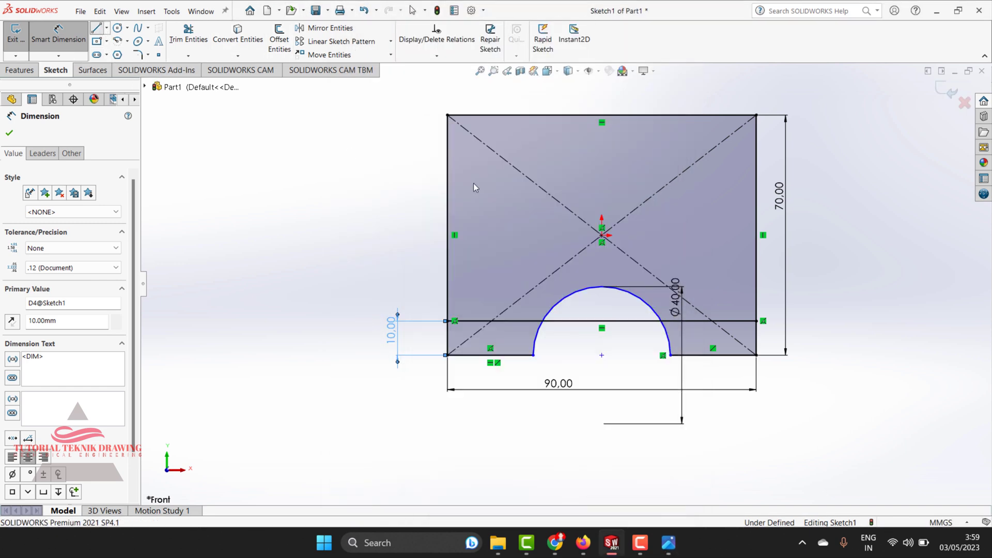
Draw a second full-width horizontal line 40 mm above the bottom edge
{"action": "left_click", "coordinate": [448, 249]}
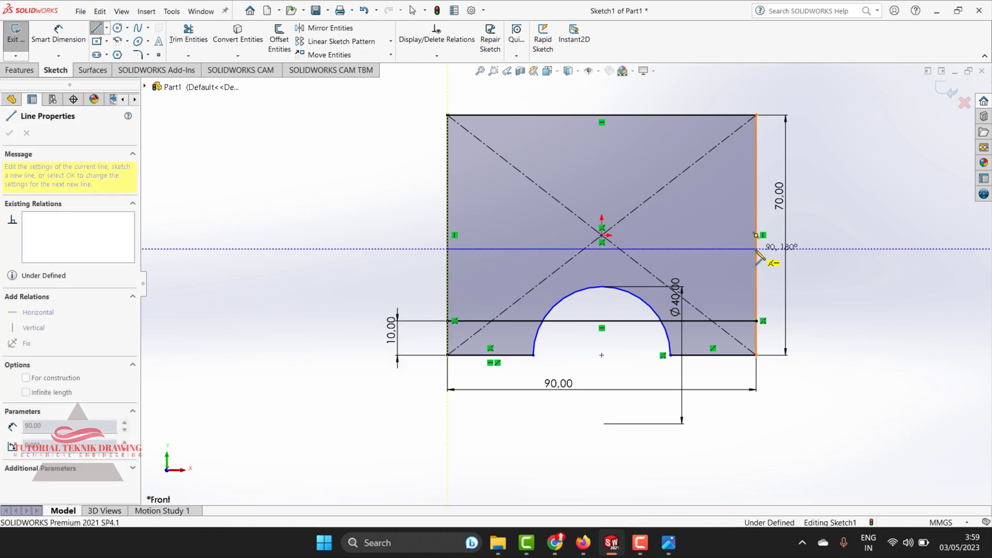
{"action": "left_click", "coordinate": [757, 249]}
{"action": "key", "text": "Escape"}
{"action": "left_click", "coordinate": [67, 34]}
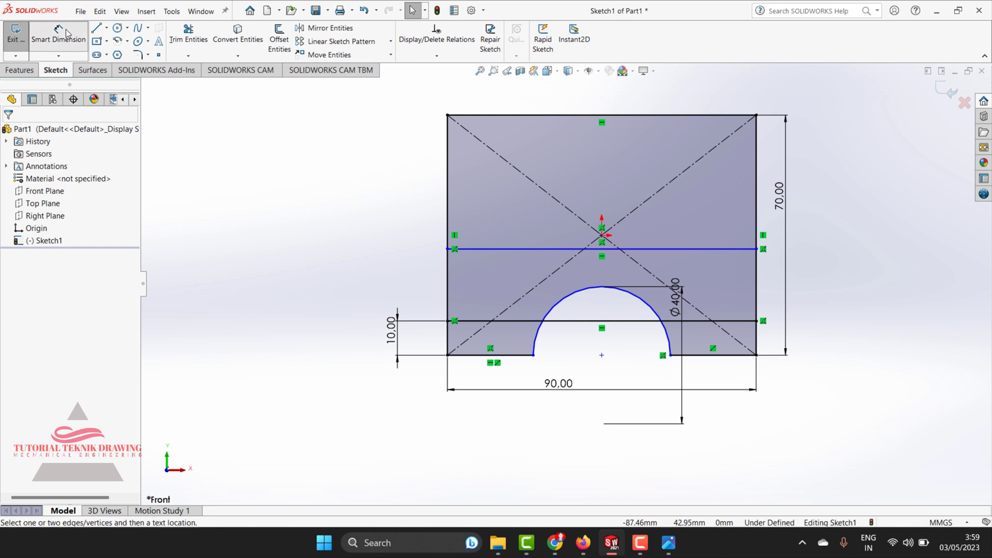
{"action": "left_click", "coordinate": [511, 355]}
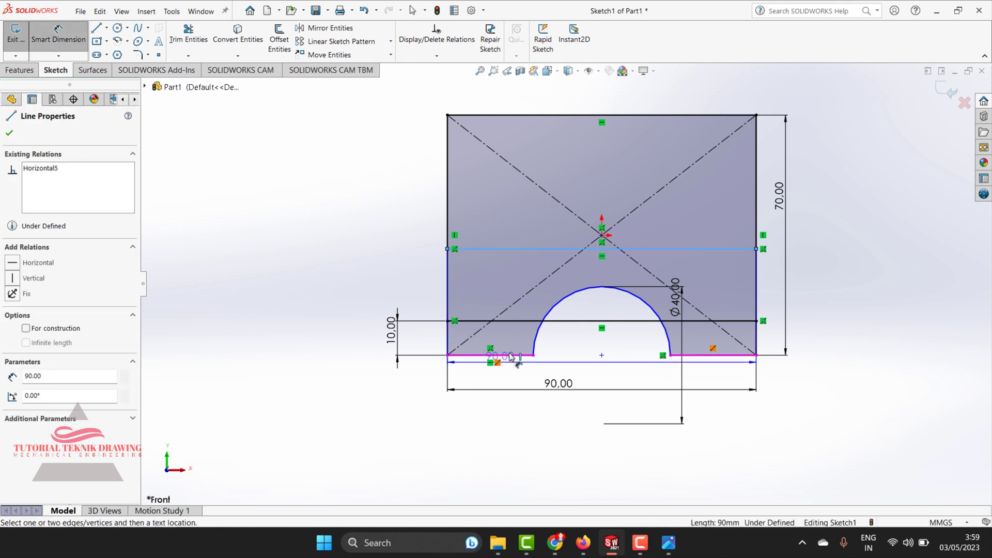
{"action": "left_click", "coordinate": [480, 249]}
{"action": "left_click", "coordinate": [356, 313]}
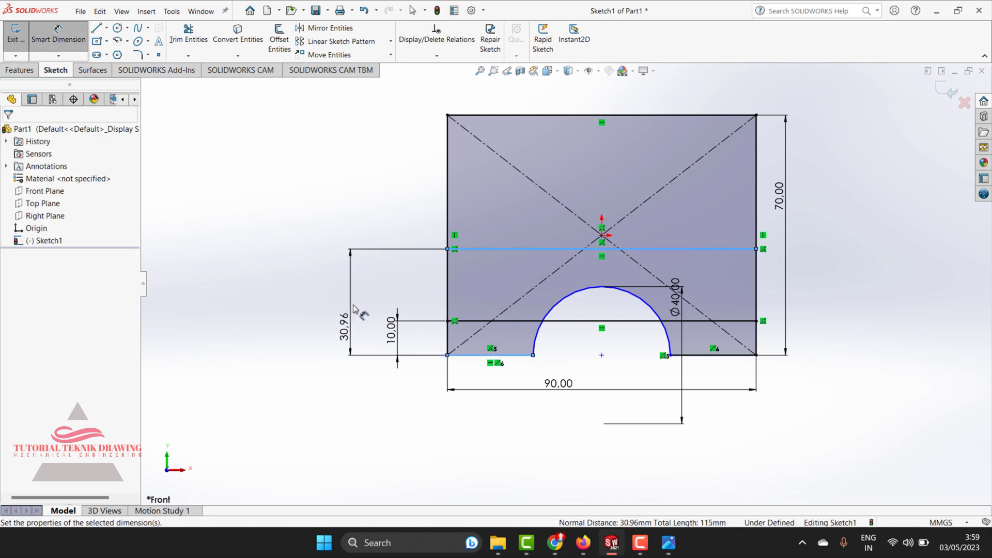
{"action": "left_click", "coordinate": [354, 306]}
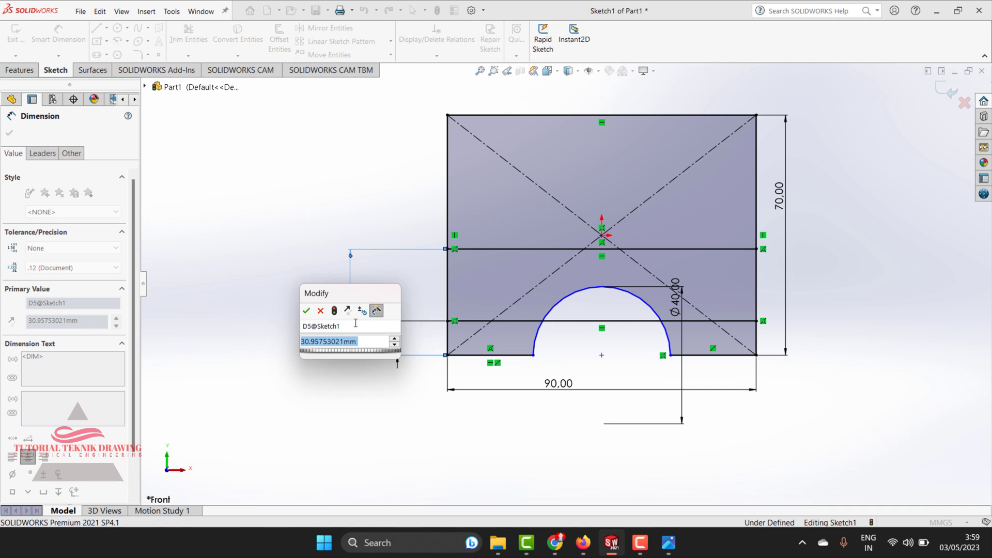
{"action": "type", "text": "40"}
{"action": "left_click", "coordinate": [357, 322]}
{"action": "type", "text": "40"}
{"action": "key", "text": "Return"}
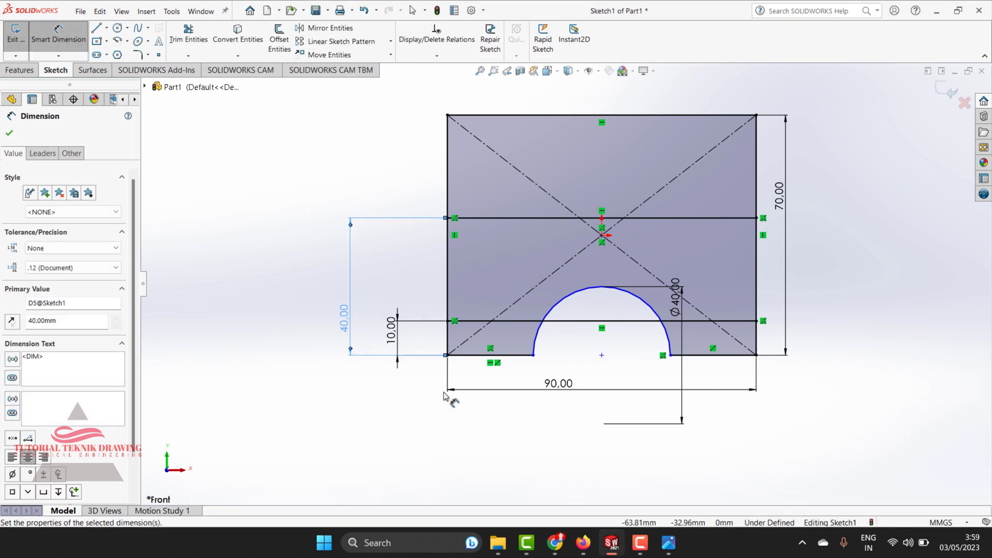
{"action": "left_click", "coordinate": [669, 542]}
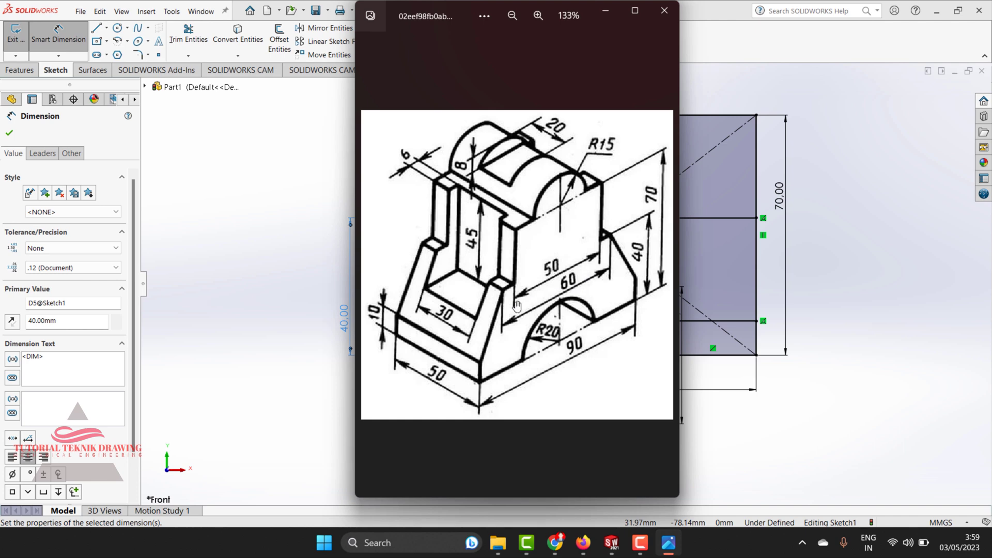
{"action": "left_click", "coordinate": [606, 10]}
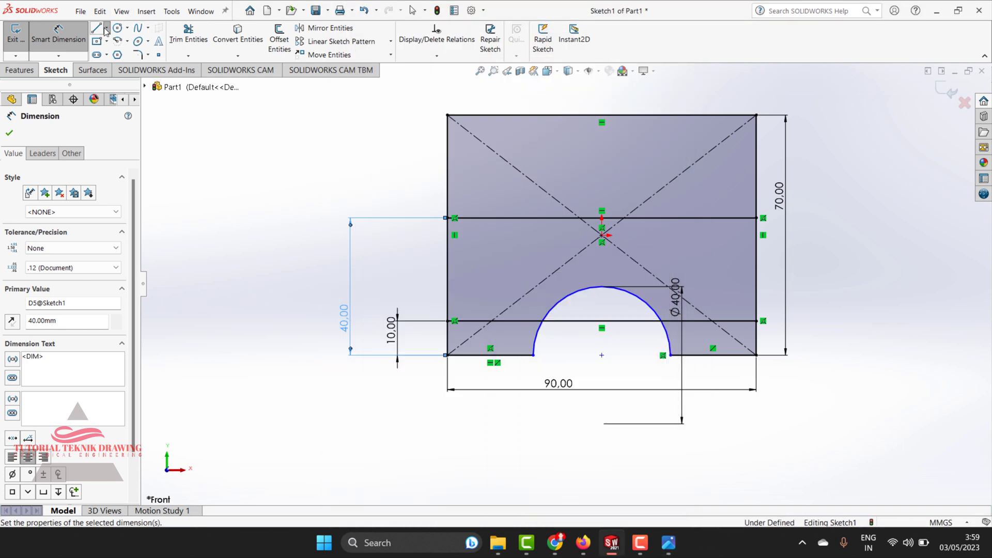
Draw a short horizontal line leftward from the centre on the 40 mm line
{"action": "left_click", "coordinate": [188, 55]}
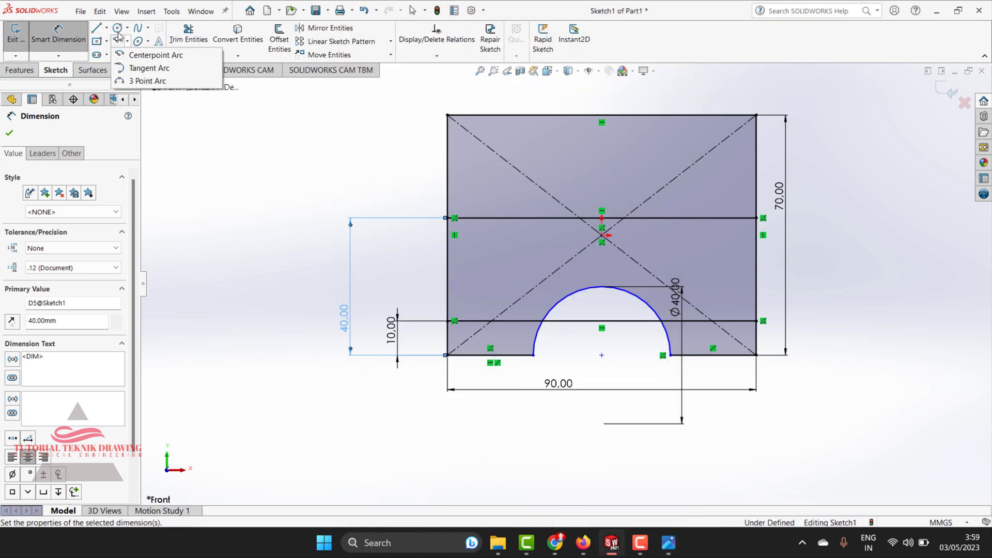
{"action": "left_click", "coordinate": [96, 28]}
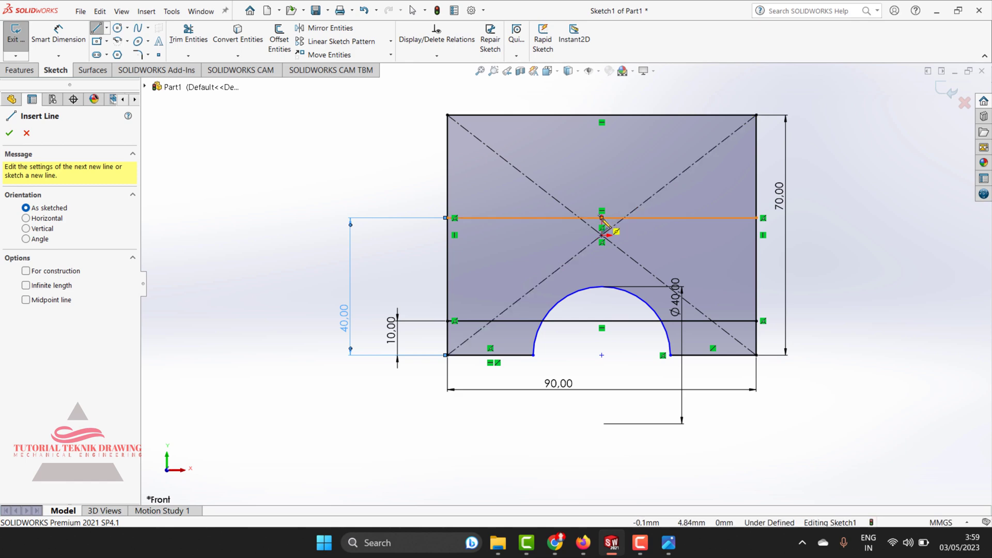
{"action": "left_click_drag", "start_coordinate": [602, 218], "coordinate": [536, 218]}
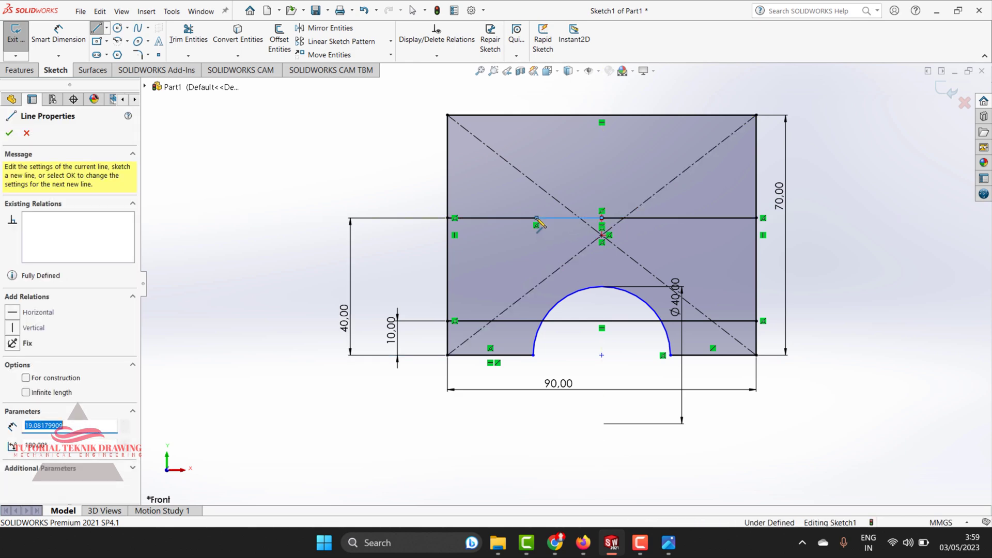
{"action": "key", "text": "Escape"}
Dimension the short line 30 mm from the centre point
{"action": "left_click", "coordinate": [59, 34]}
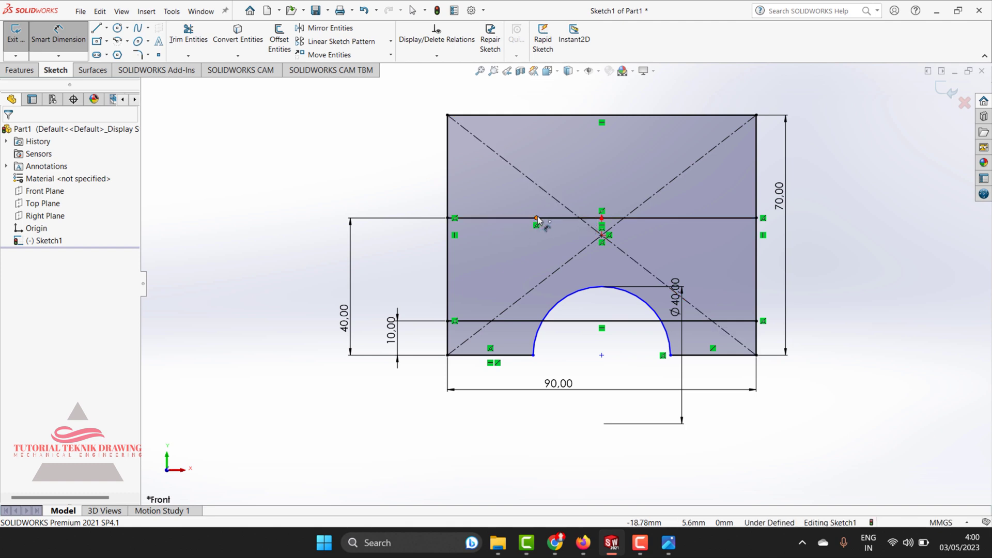
{"action": "left_click", "coordinate": [537, 219]}
{"action": "key", "text": "Escape"}
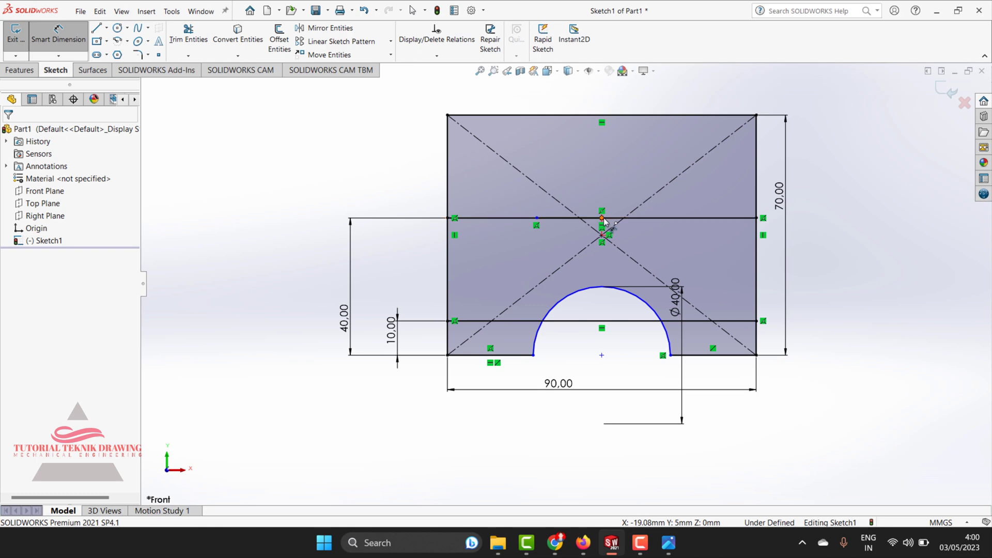
{"action": "left_click", "coordinate": [602, 218]}
{"action": "left_click", "coordinate": [536, 218]}
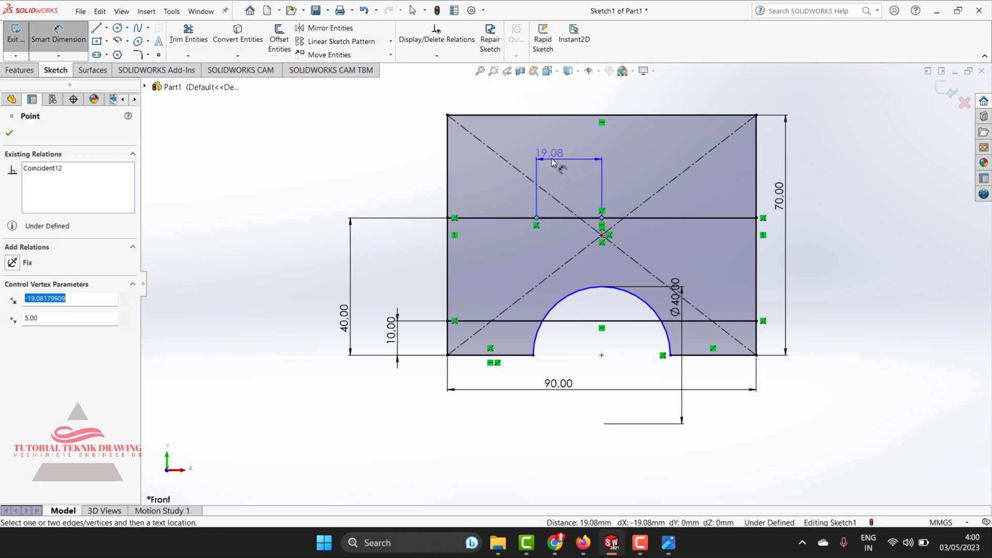
{"action": "left_click", "coordinate": [553, 157]}
{"action": "left_click", "coordinate": [672, 543]}
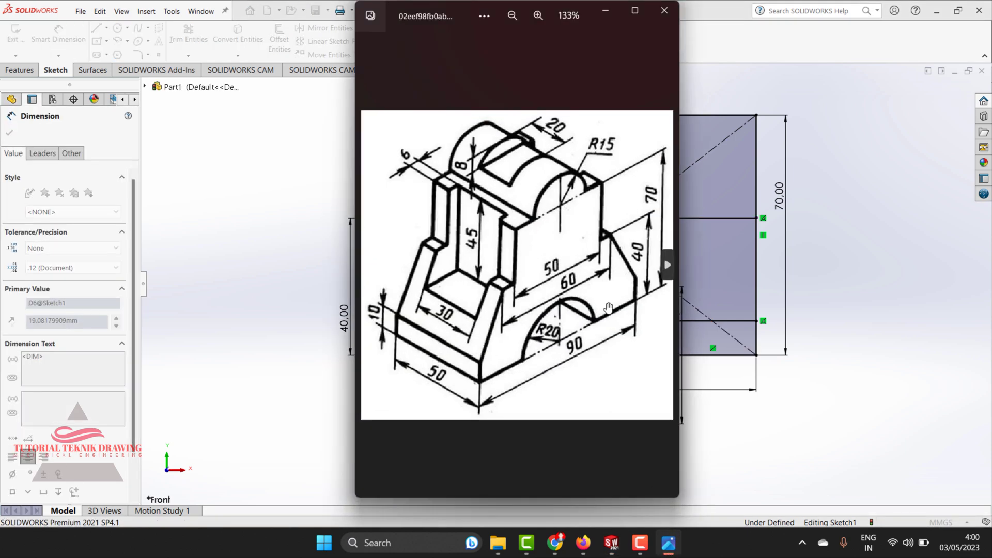
{"action": "left_click", "coordinate": [605, 11]}
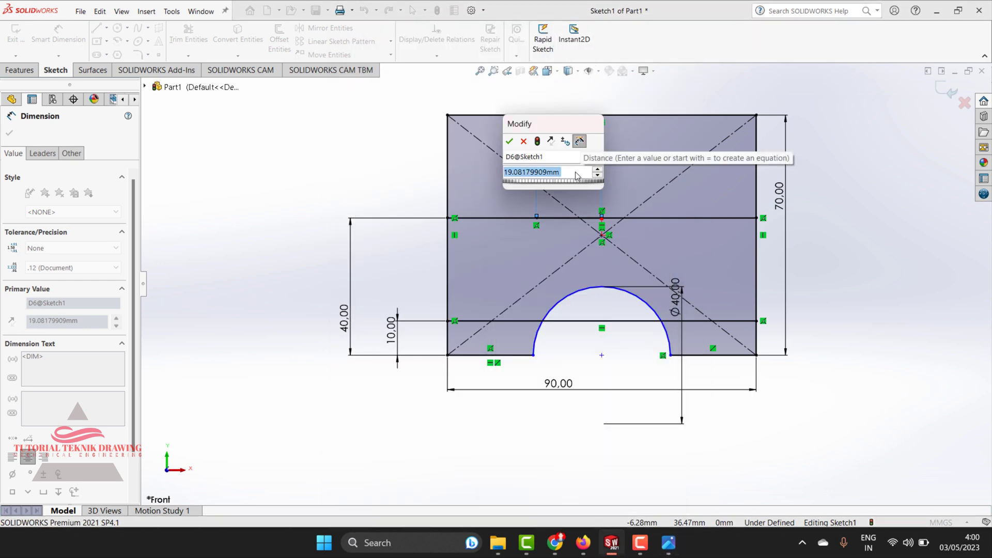
{"action": "type", "text": "3090"}
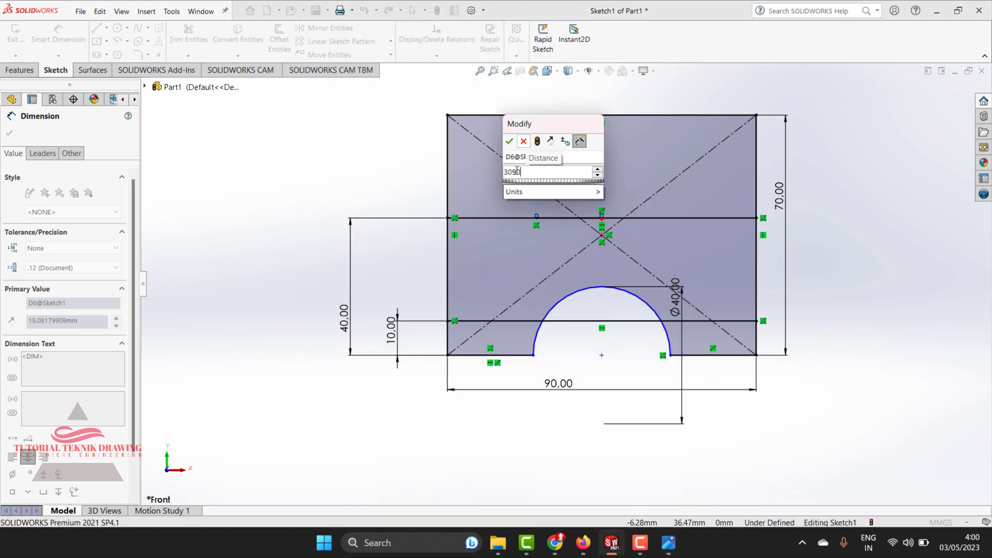
{"action": "key", "text": "BackSpace"}
{"action": "key", "text": "BackSpace"}
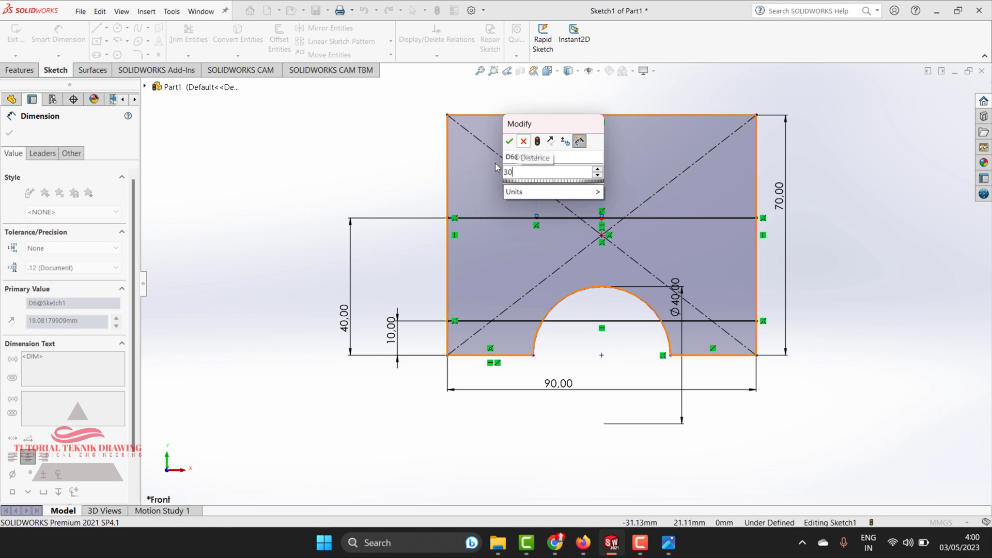
{"action": "key", "text": "Return"}
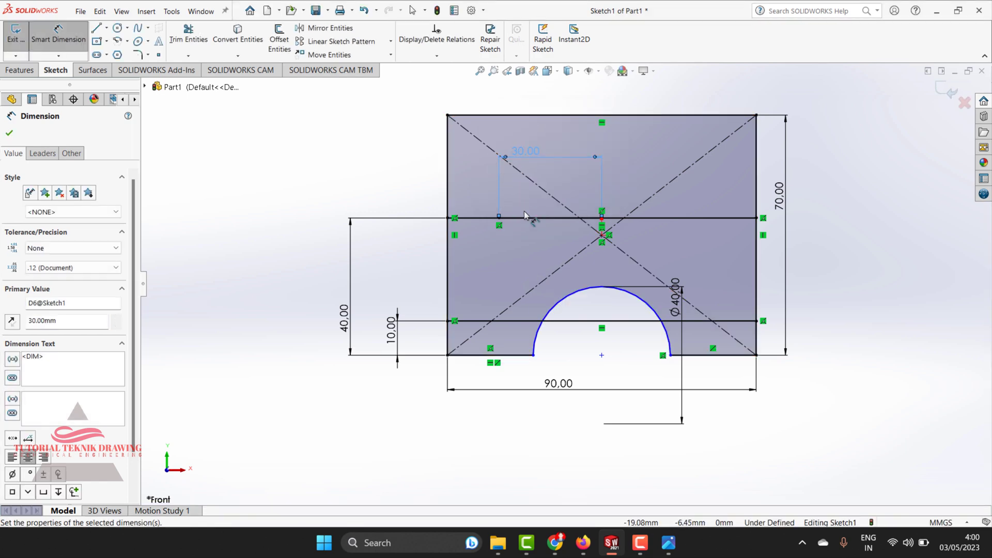
Draw a slanted line from the left edge up to the 30 mm line's end
{"action": "left_click", "coordinate": [96, 30]}
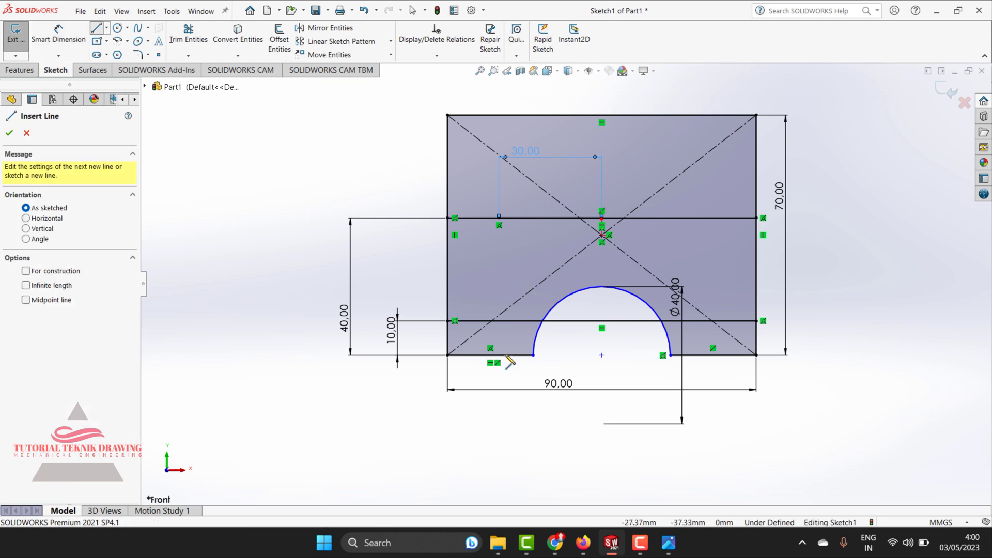
{"action": "left_click_drag", "start_coordinate": [448, 321], "coordinate": [498, 217]}
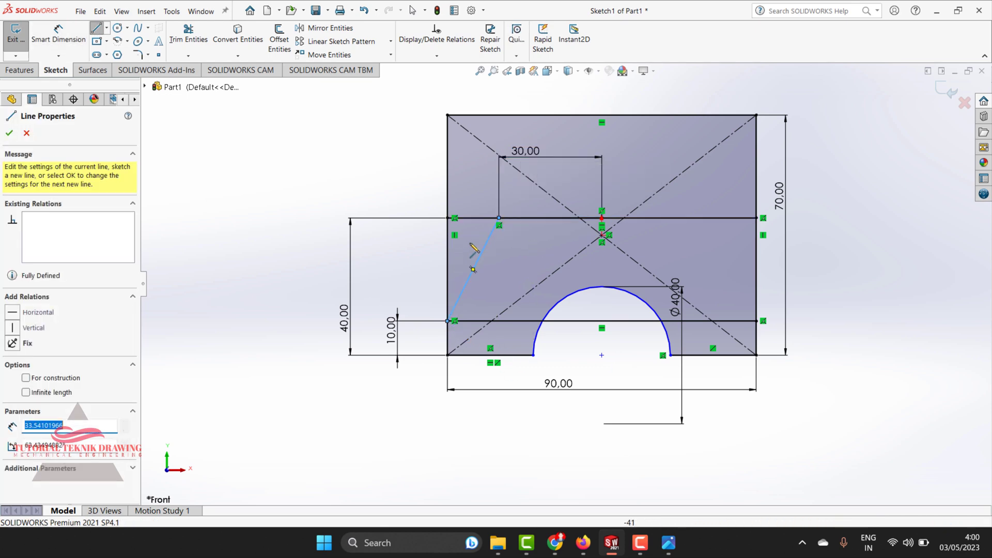
{"action": "key", "text": "Escape"}
{"action": "key", "text": "Escape"}
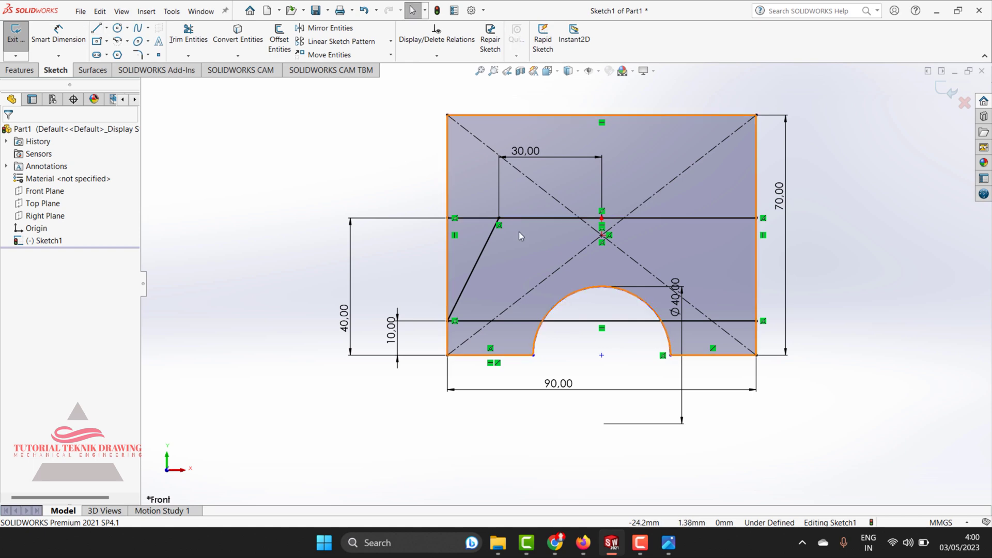
{"action": "left_click", "coordinate": [668, 542]}
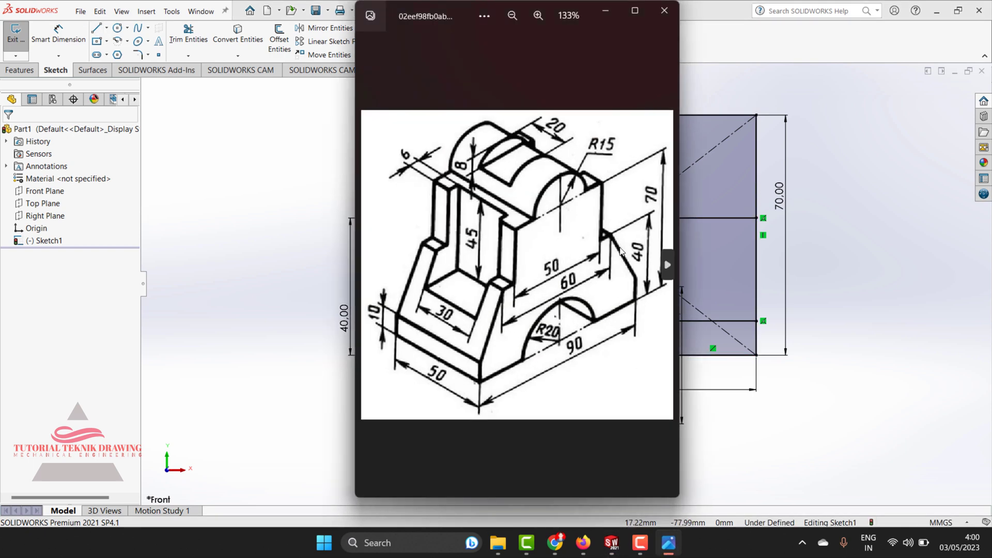
Draw a vertical centerline up from the arc centre
{"action": "left_click", "coordinate": [615, 12]}
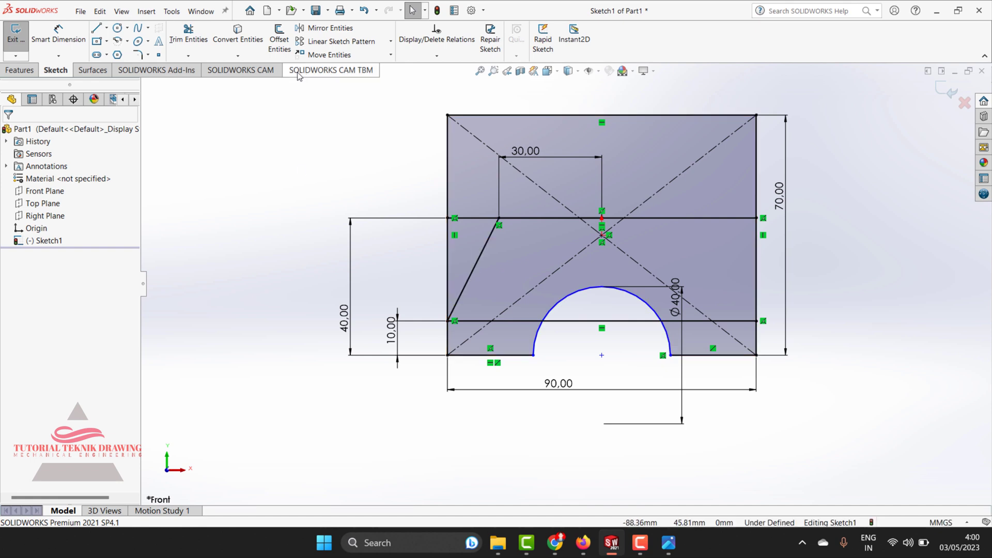
{"action": "left_click", "coordinate": [107, 28]}
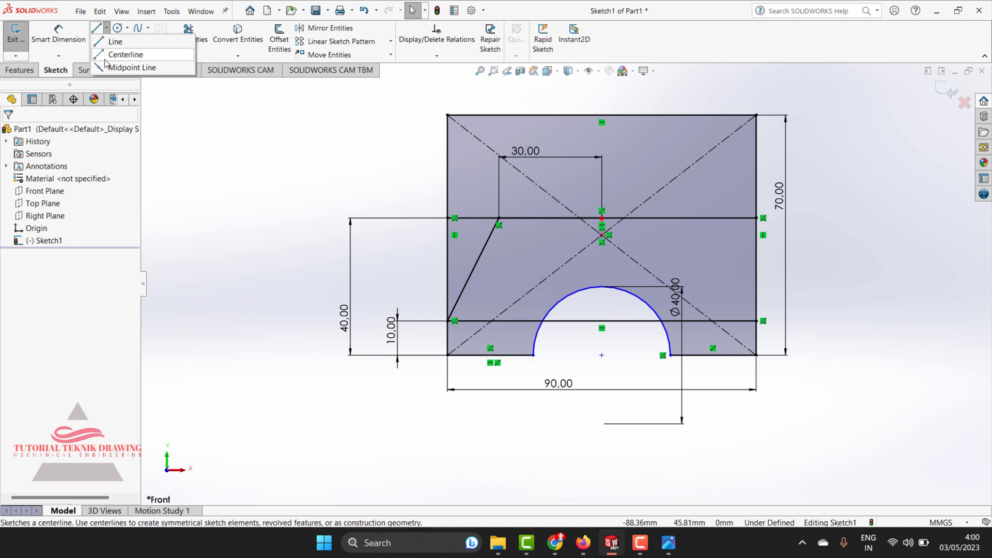
{"action": "left_click", "coordinate": [115, 56]}
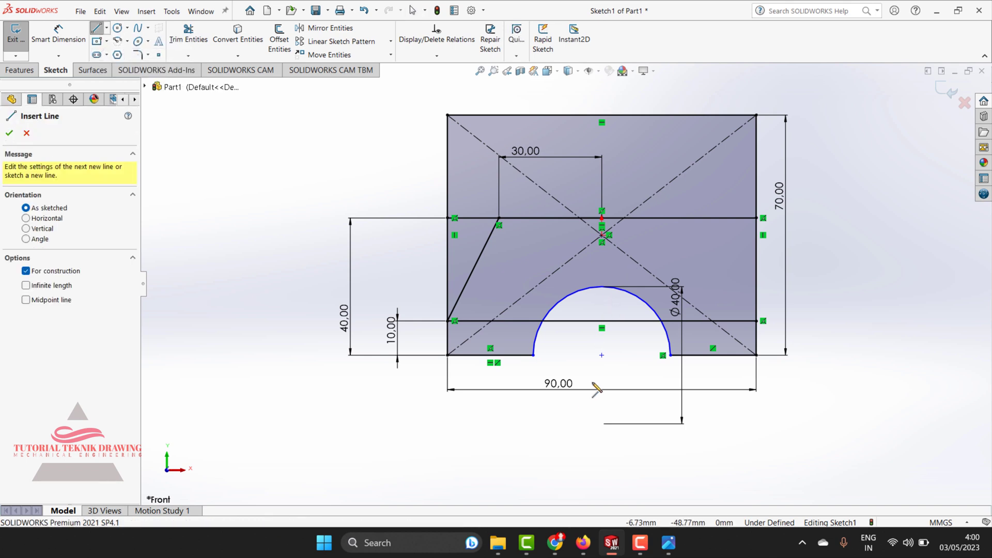
{"action": "left_click_drag", "start_coordinate": [601, 355], "coordinate": [602, 304]}
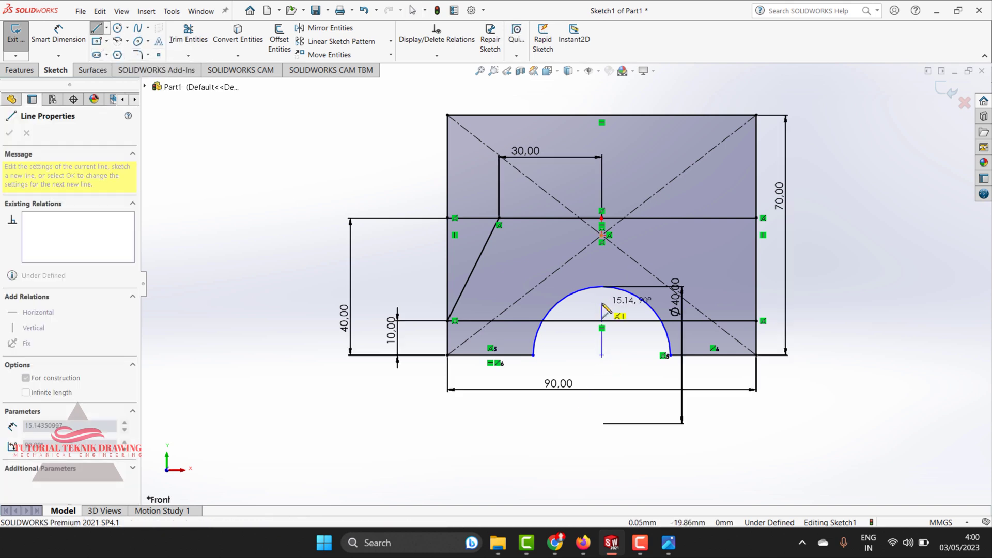
{"action": "key", "text": "Escape"}
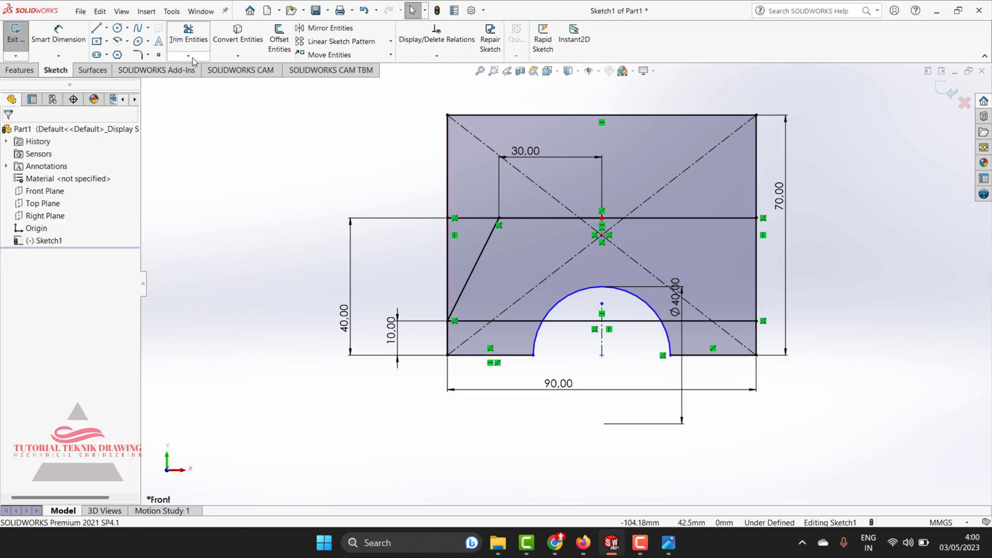
Mirror the left slanted line about the centerline to create the right one
{"action": "left_click", "coordinate": [331, 28]}
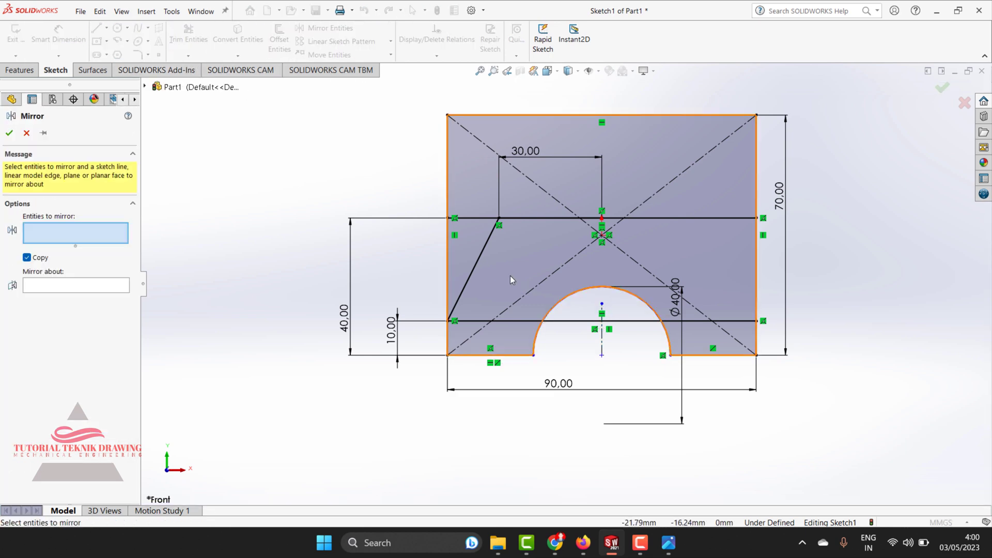
{"action": "left_click", "coordinate": [481, 259]}
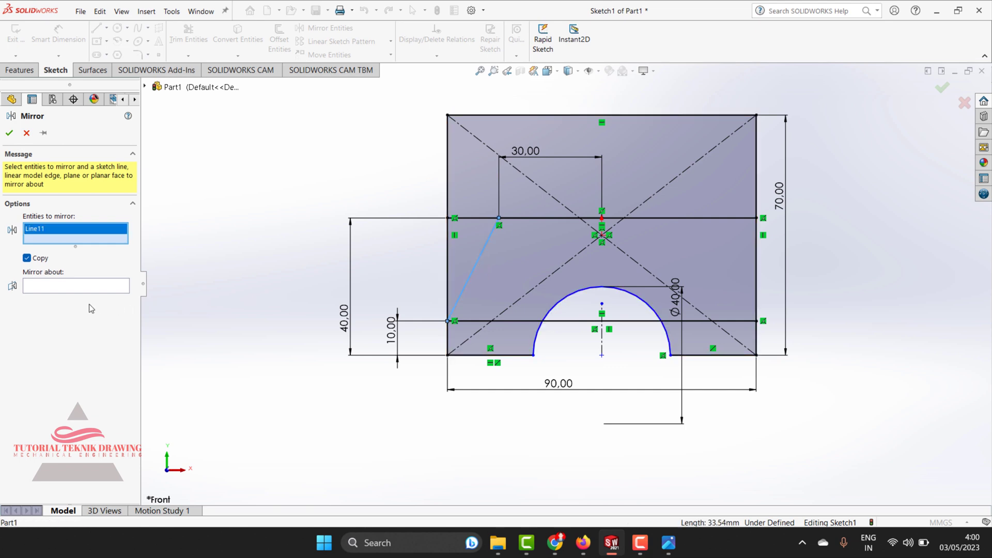
{"action": "left_click", "coordinate": [80, 288]}
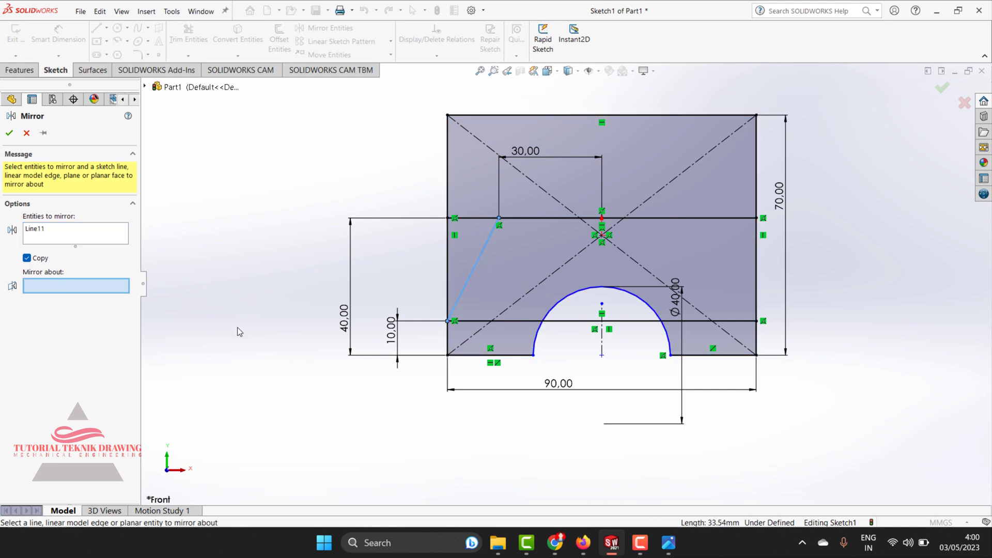
{"action": "left_click", "coordinate": [602, 347]}
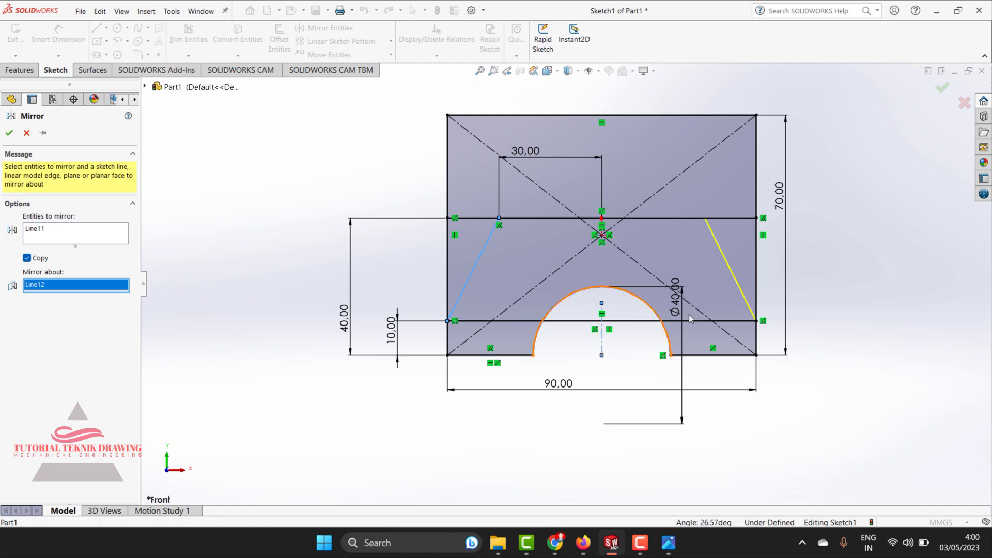
{"action": "left_click", "coordinate": [8, 133]}
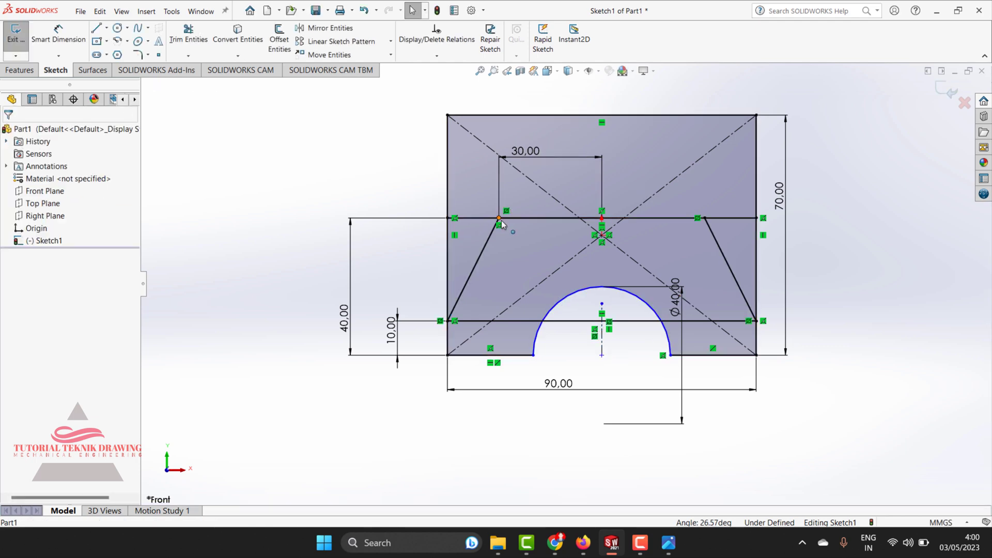
{"action": "left_click", "coordinate": [668, 542]}
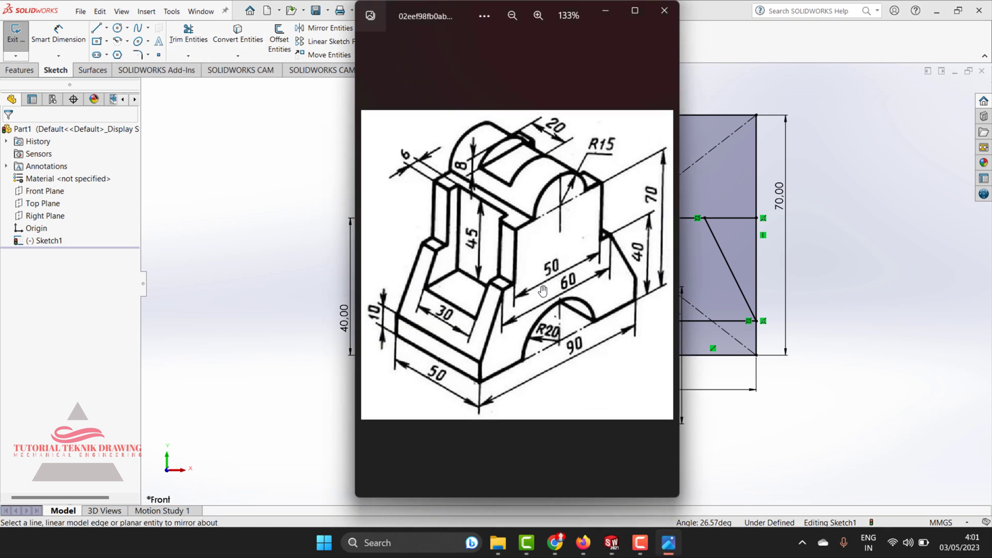
{"action": "scroll", "coordinate": [568, 282], "scroll_direction": "up", "scroll_amount": 1}
{"action": "scroll", "coordinate": [567, 282], "scroll_direction": "up", "scroll_amount": 1}
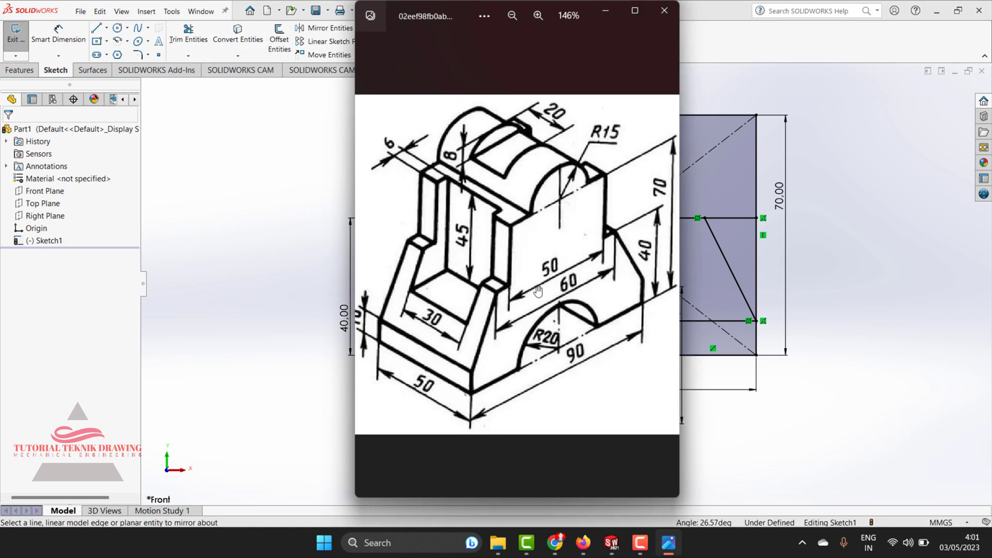
{"action": "left_click", "coordinate": [605, 10]}
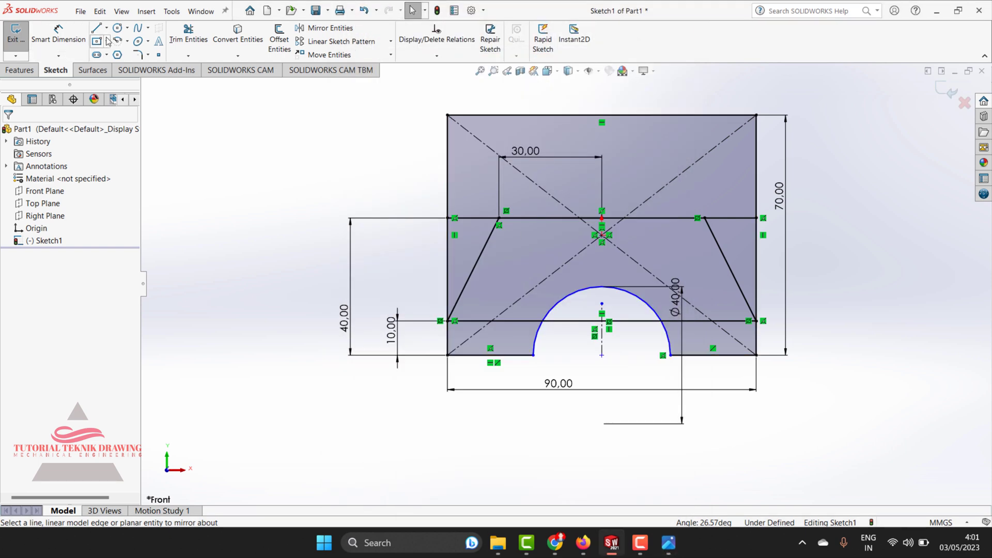
Delete the full-width 40-level line along with its 40.00 dimension
{"action": "left_click", "coordinate": [475, 215]}
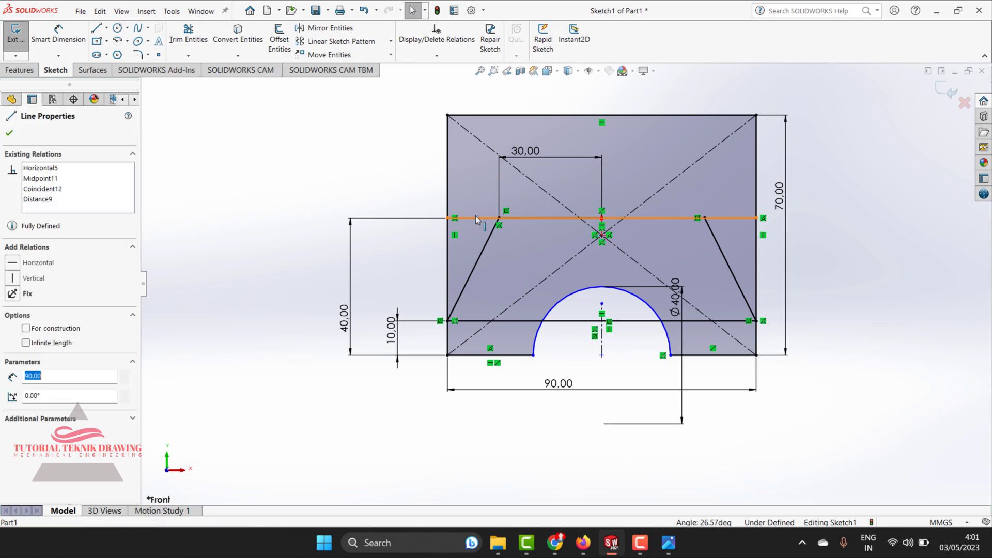
{"action": "right_click", "coordinate": [475, 215]}
{"action": "key", "text": "Escape"}
{"action": "key", "text": "Delete"}
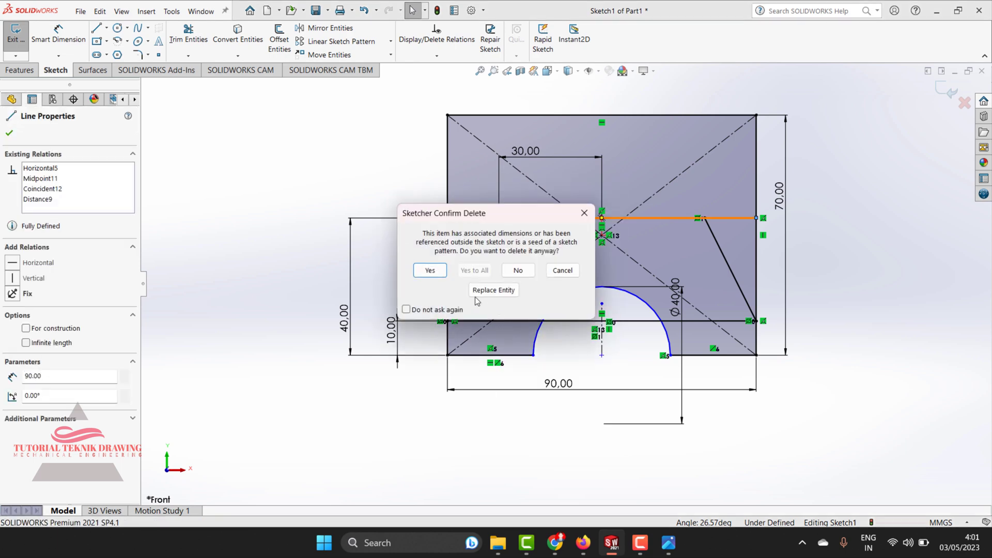
{"action": "left_click", "coordinate": [435, 269]}
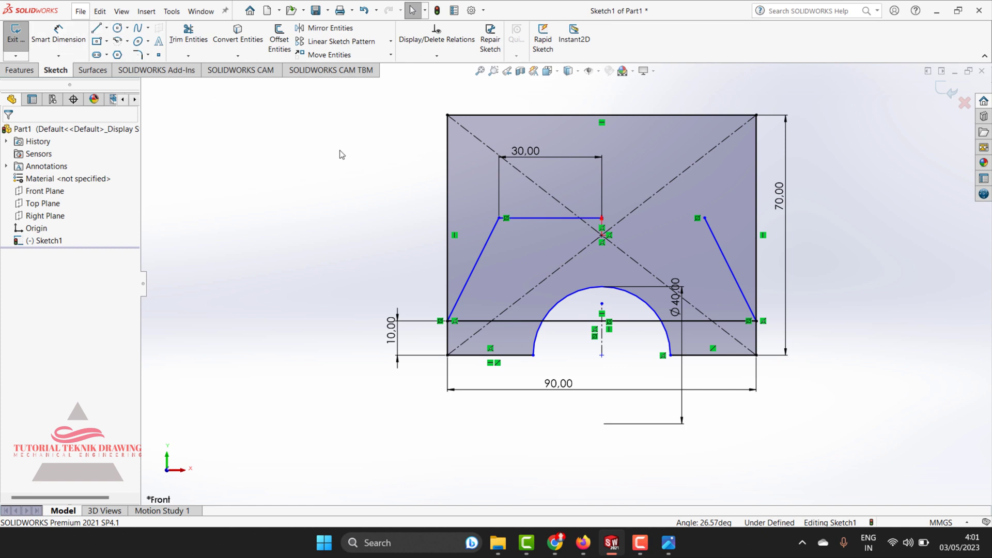
Delete the 30.00 horizontal line and its dimension
{"action": "right_click", "coordinate": [534, 218]}
{"action": "left_click", "coordinate": [568, 384]}
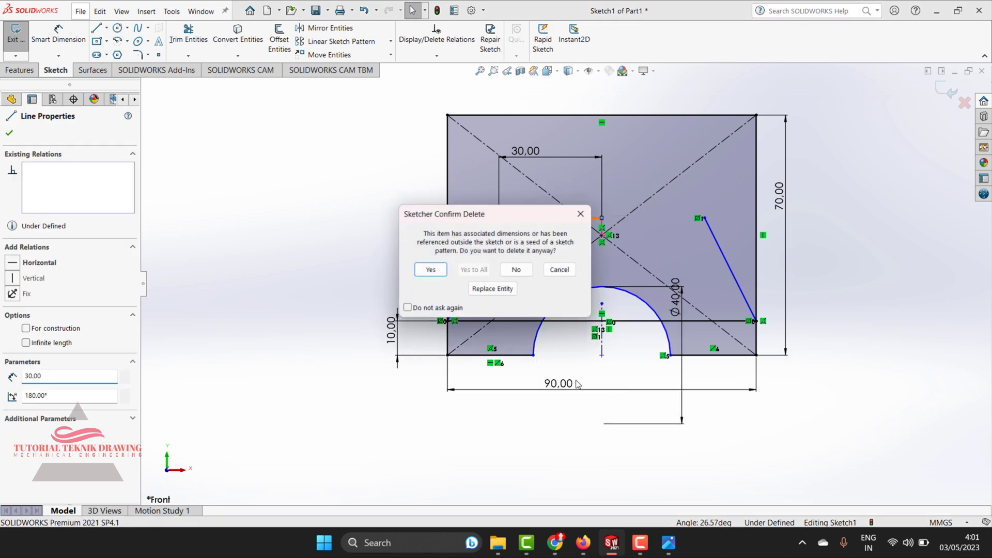
{"action": "left_click", "coordinate": [430, 271]}
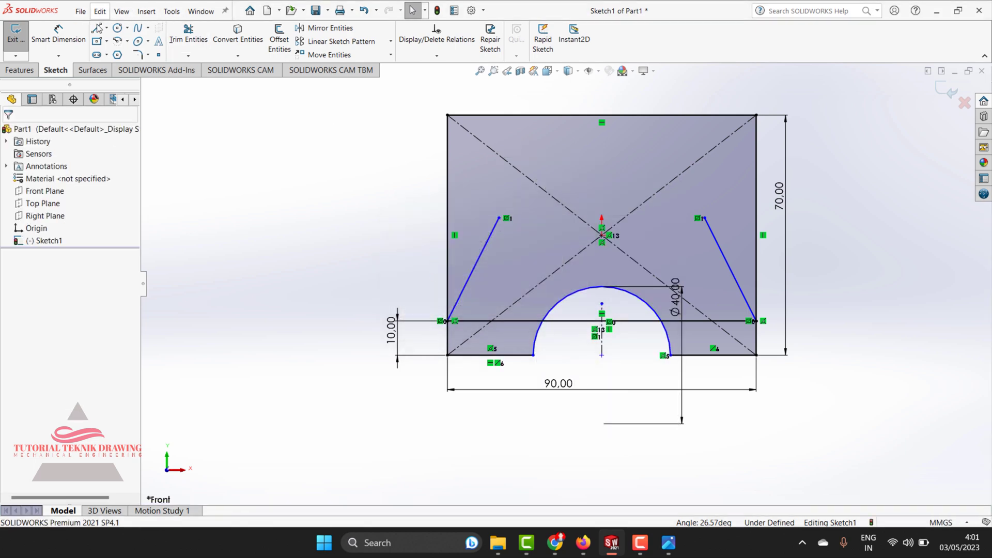
Close the trapezoid's top with a horizontal line between the slanted edges
{"action": "key", "text": "l"}
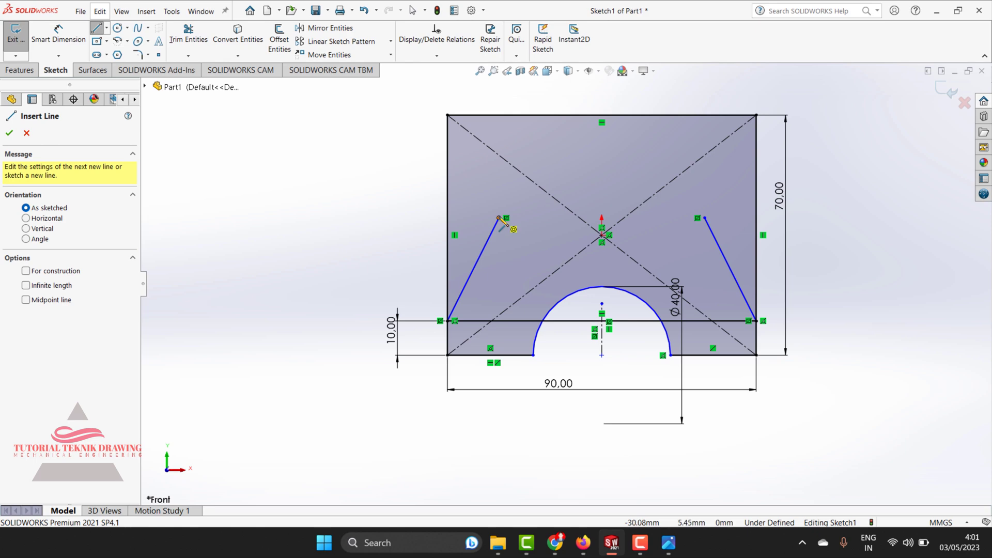
{"action": "left_click", "coordinate": [499, 217]}
{"action": "left_click", "coordinate": [704, 217]}
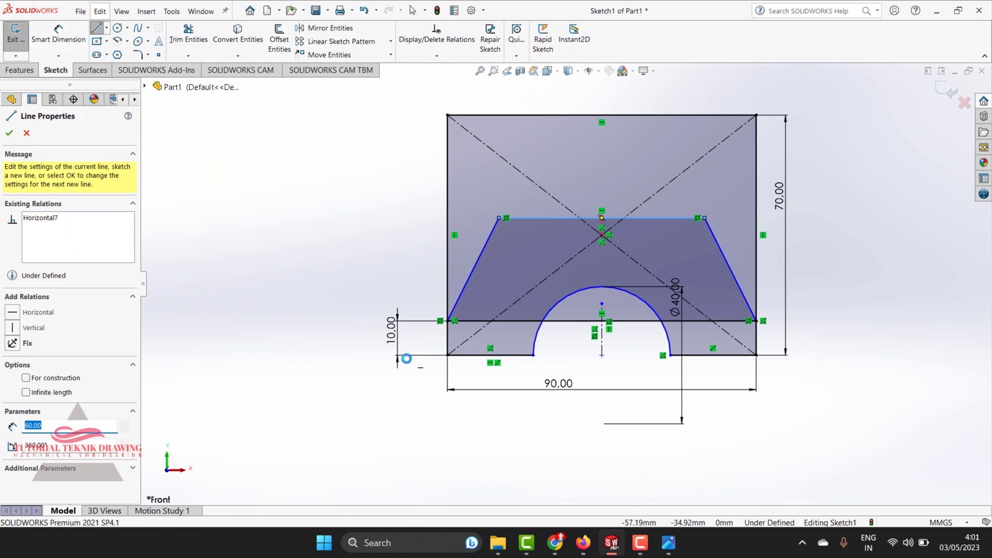
{"action": "key", "text": "Escape"}
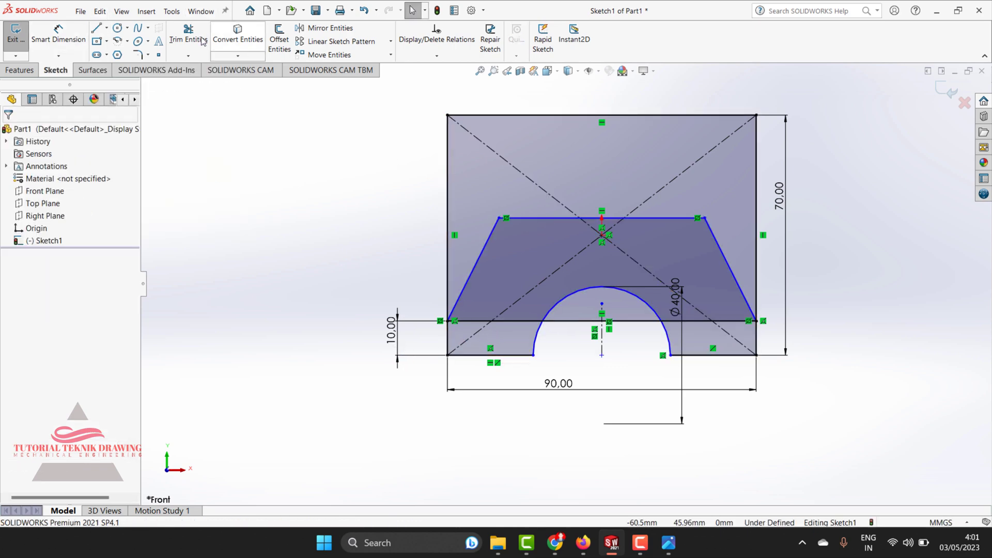
Mark a point on the top line and dimension it 25.00 left of the midpoint
{"action": "left_click", "coordinate": [96, 28]}
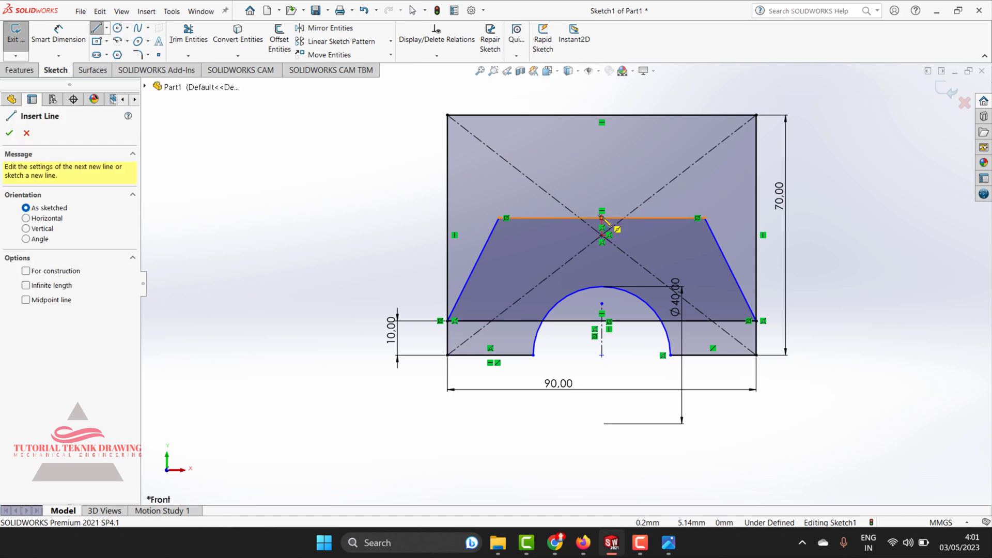
{"action": "left_click", "coordinate": [560, 217]}
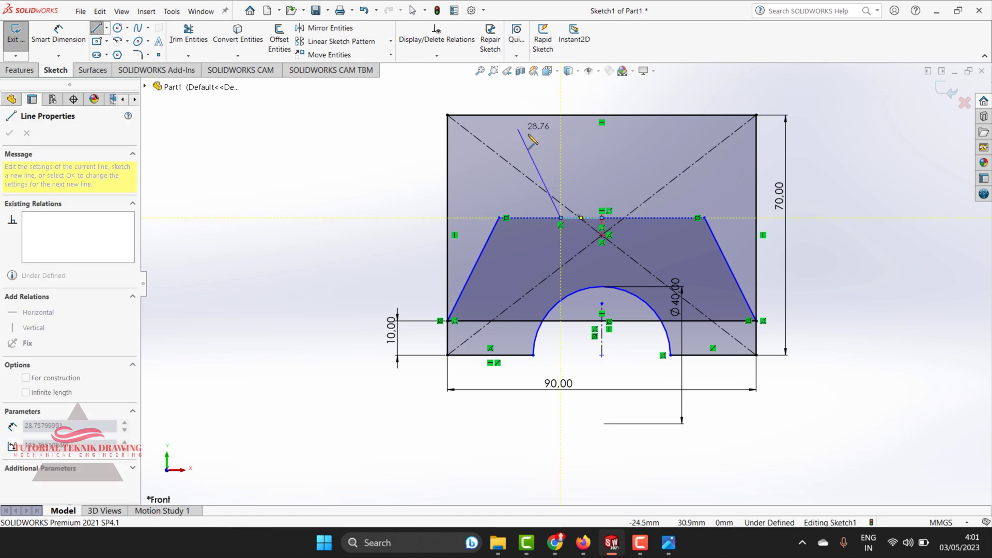
{"action": "key", "text": "Escape"}
{"action": "left_click", "coordinate": [664, 552]}
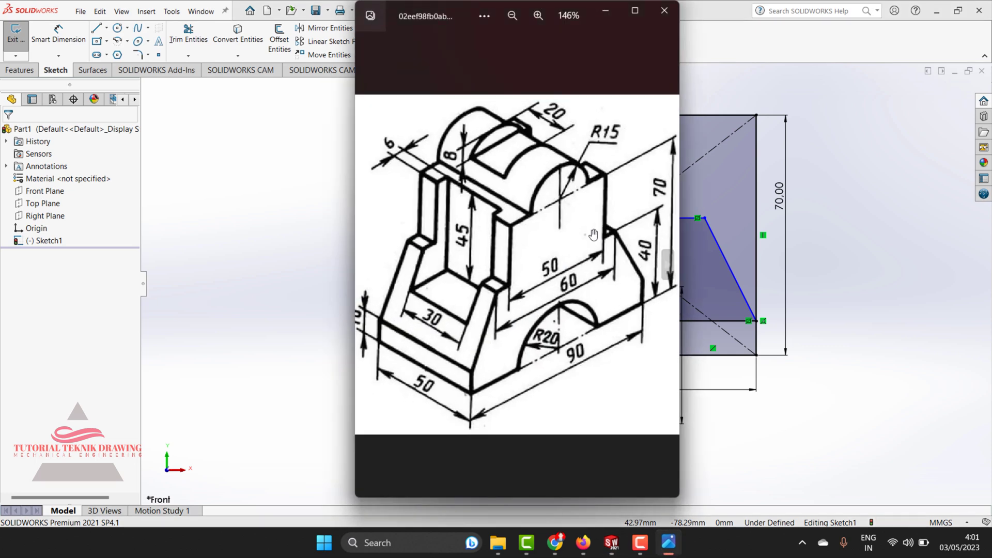
{"action": "left_click", "coordinate": [605, 10]}
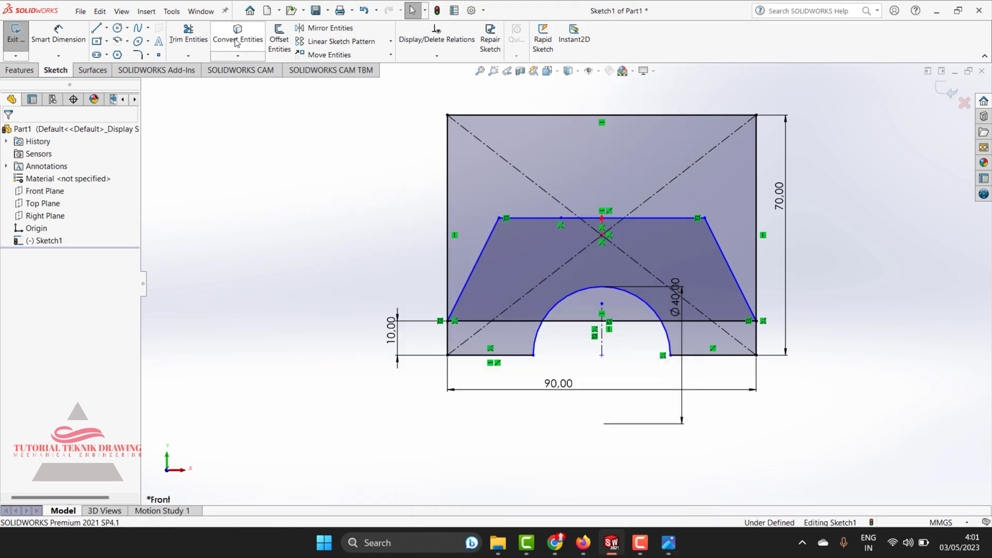
{"action": "left_click", "coordinate": [58, 34]}
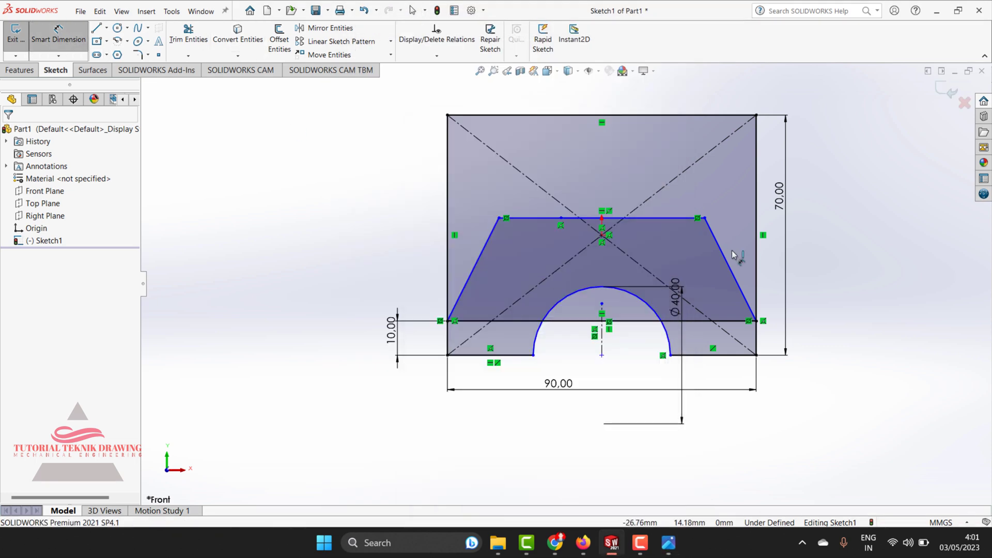
{"action": "left_click", "coordinate": [602, 218]}
{"action": "left_click", "coordinate": [561, 217]}
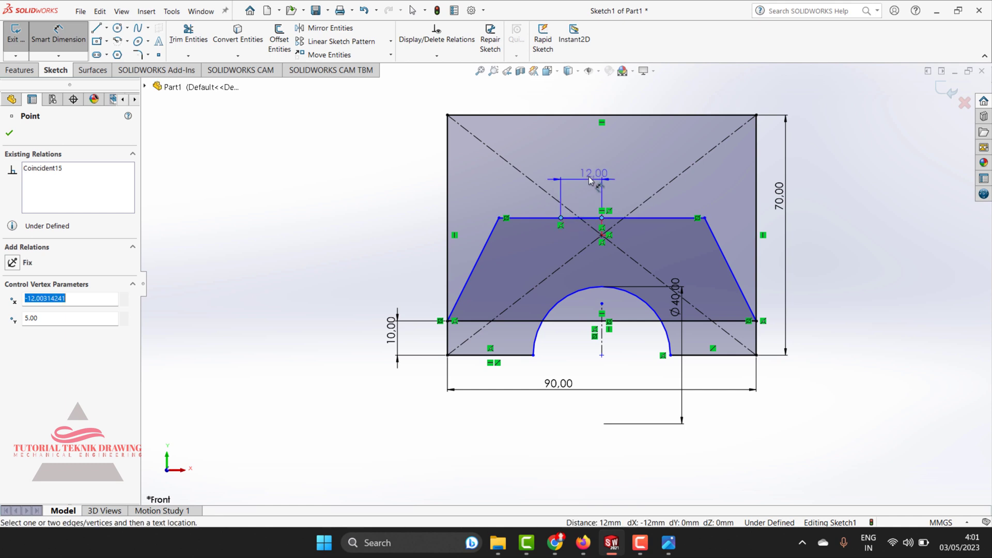
{"action": "left_click", "coordinate": [608, 158]}
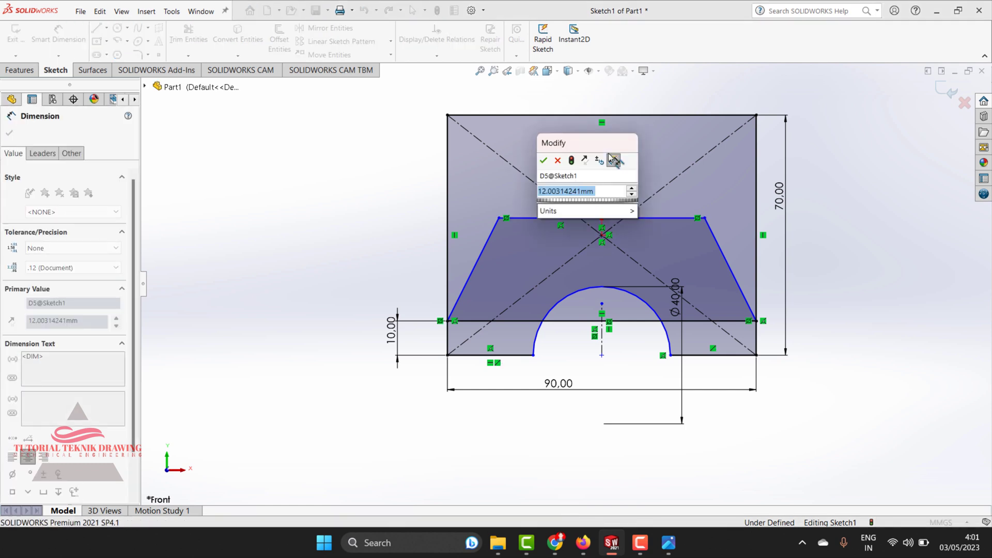
{"action": "type", "text": "25"}
{"action": "left_click", "coordinate": [544, 161]}
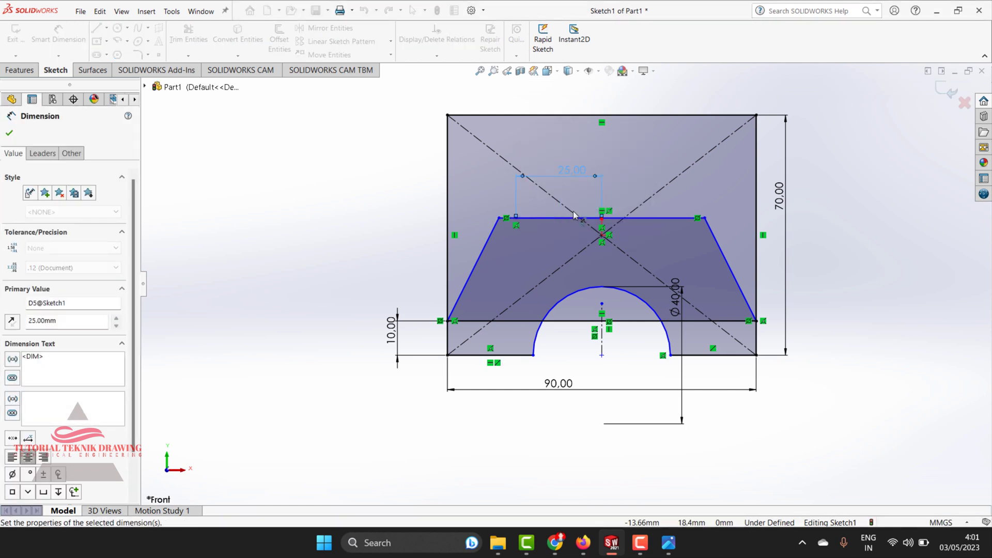
Draw a vertical line from the dimensioned point up to the rectangle's top edge
{"action": "left_click", "coordinate": [668, 542]}
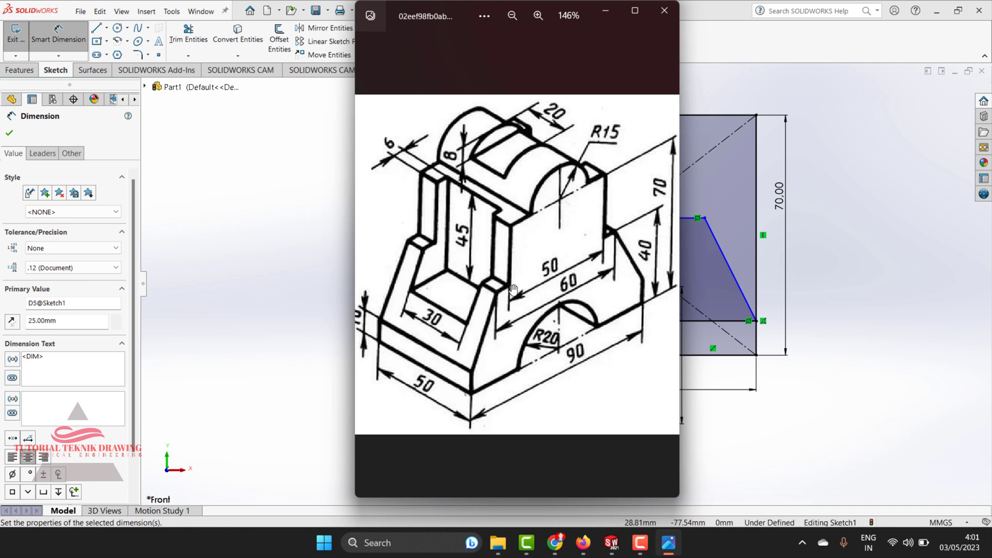
{"action": "left_click", "coordinate": [603, 12]}
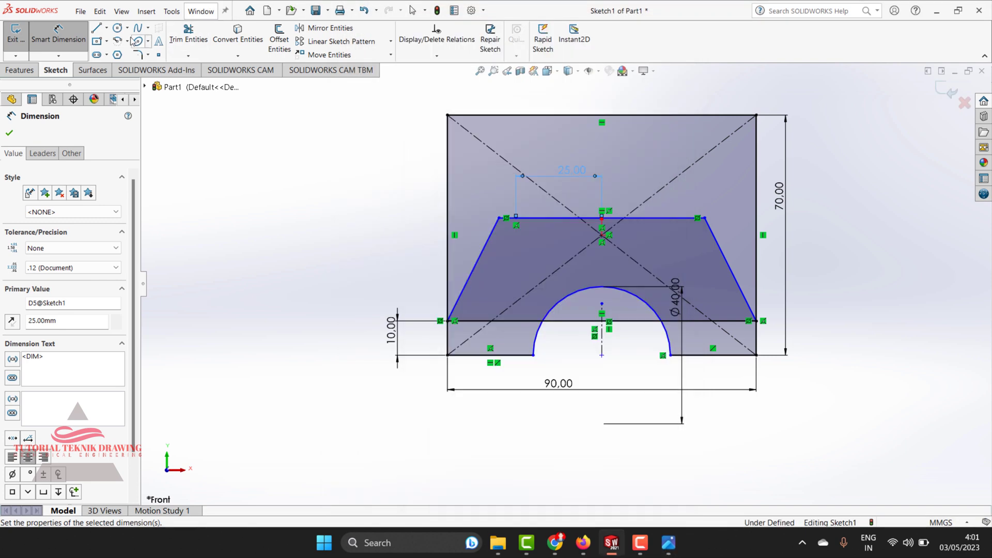
{"action": "left_click", "coordinate": [95, 30]}
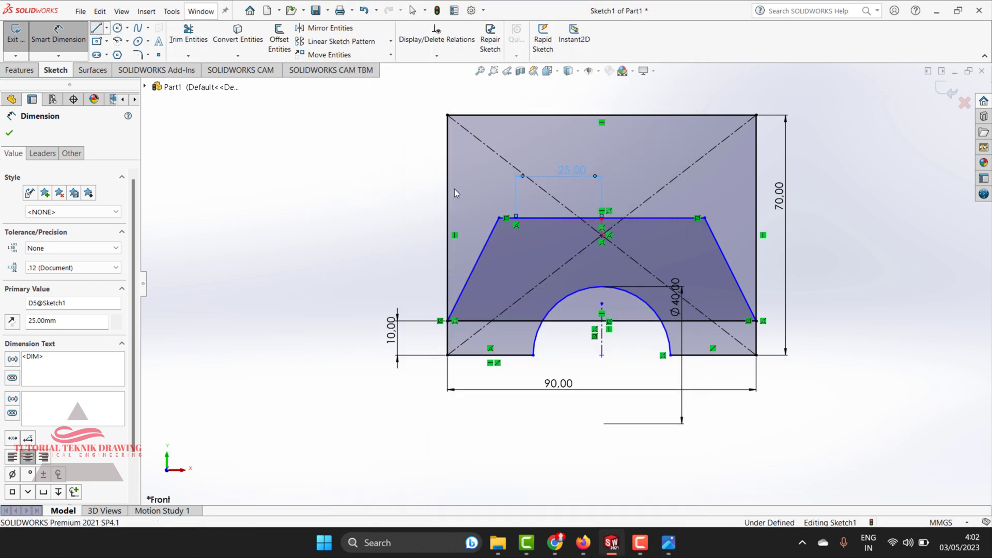
{"action": "left_click", "coordinate": [516, 218]}
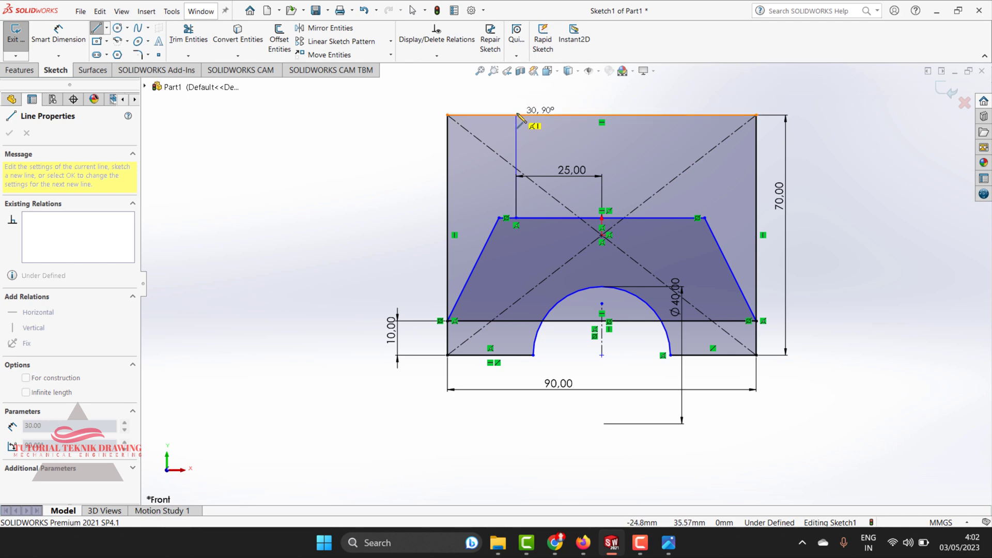
{"action": "left_click", "coordinate": [515, 114]}
{"action": "key", "text": "Escape"}
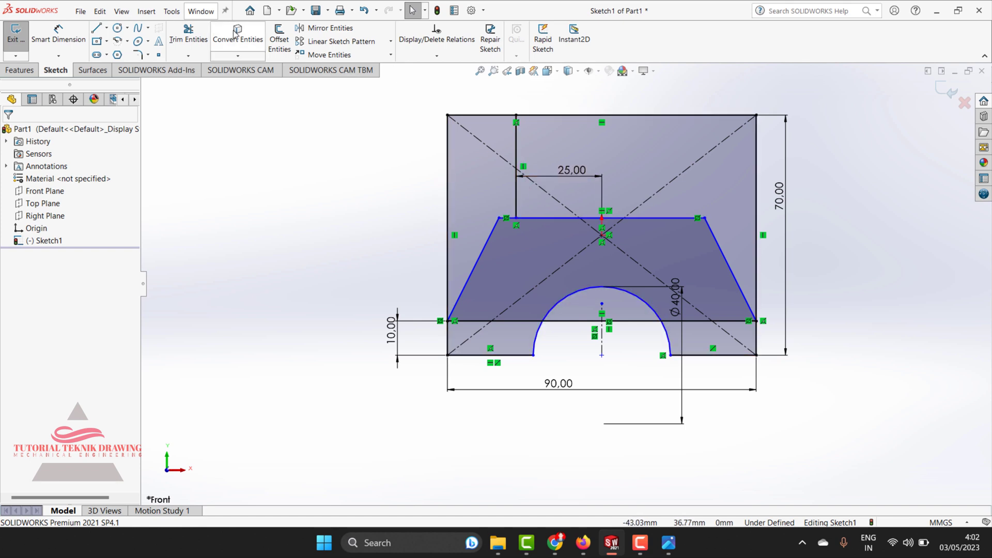
Mirror the new vertical line about the vertical centreline
{"action": "left_click", "coordinate": [318, 29]}
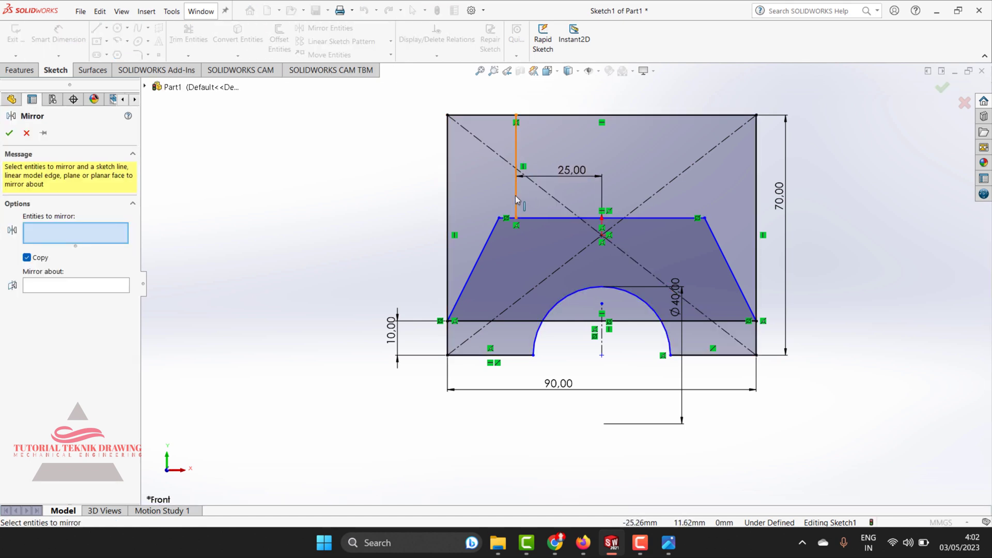
{"action": "left_click", "coordinate": [516, 195]}
{"action": "left_click", "coordinate": [51, 286]}
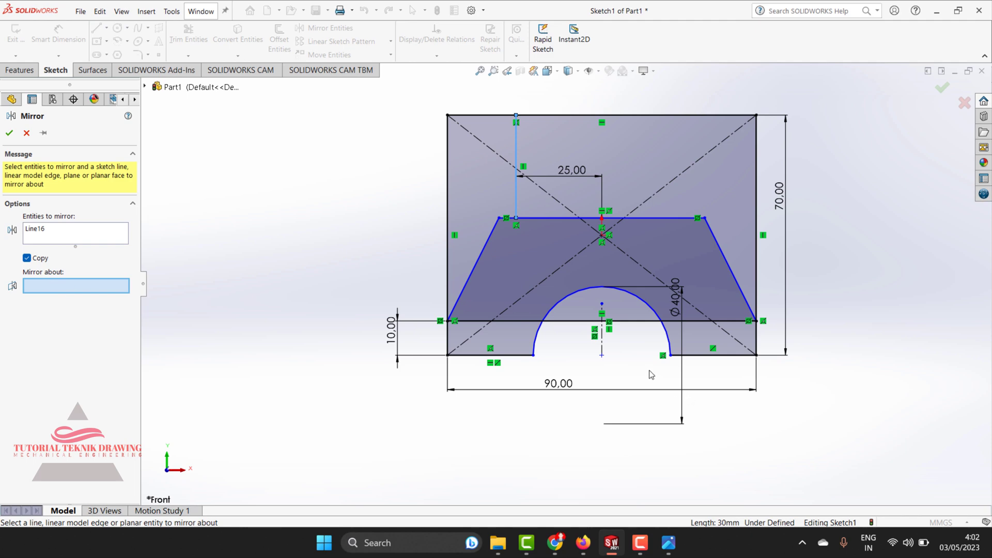
{"action": "left_click", "coordinate": [606, 343]}
{"action": "left_click", "coordinate": [9, 133]}
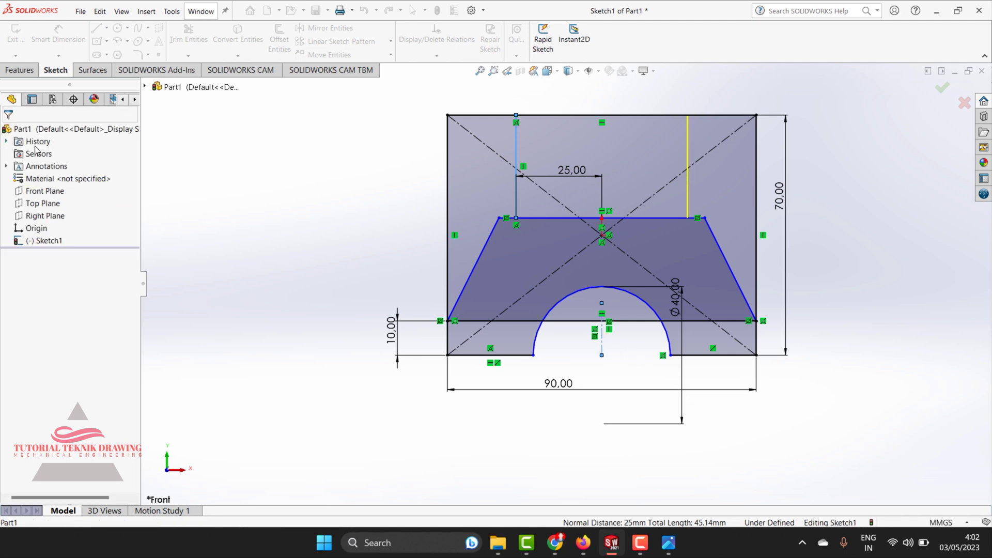
Power-trim the leftover rectangle sides, corners and segments around the central upright
{"action": "left_click", "coordinate": [668, 542]}
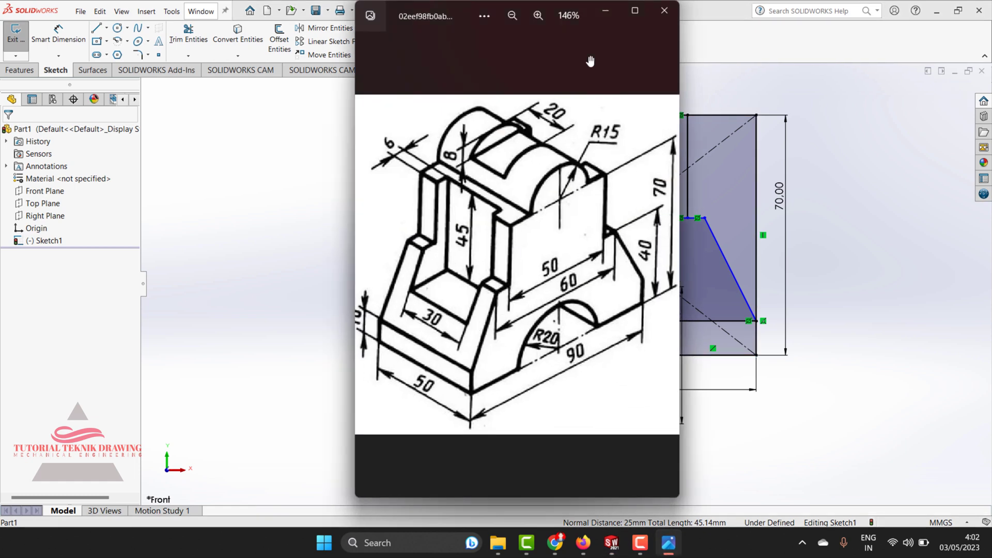
{"action": "left_click", "coordinate": [606, 11]}
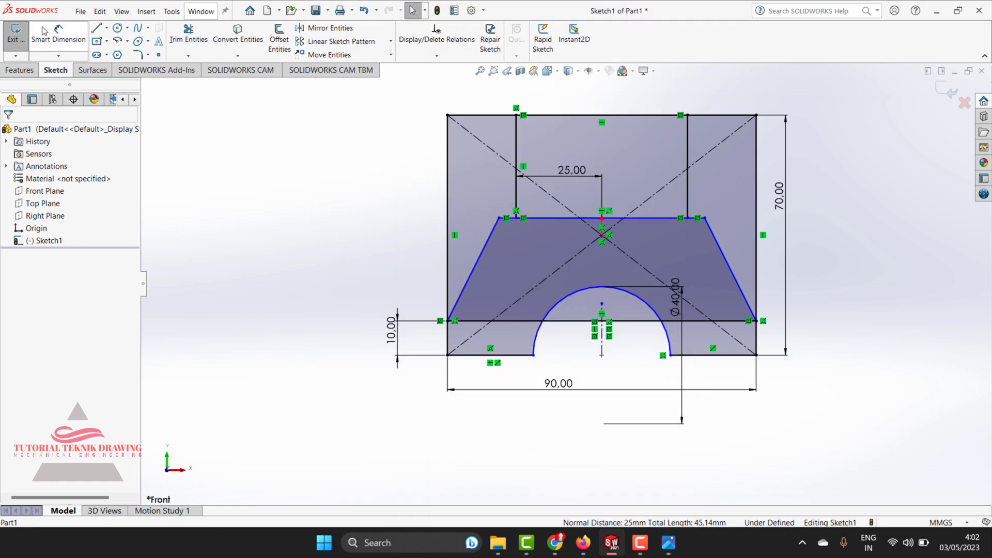
{"action": "left_click", "coordinate": [189, 33]}
{"action": "left_click_drag", "start_coordinate": [373, 214], "coordinate": [462, 94]}
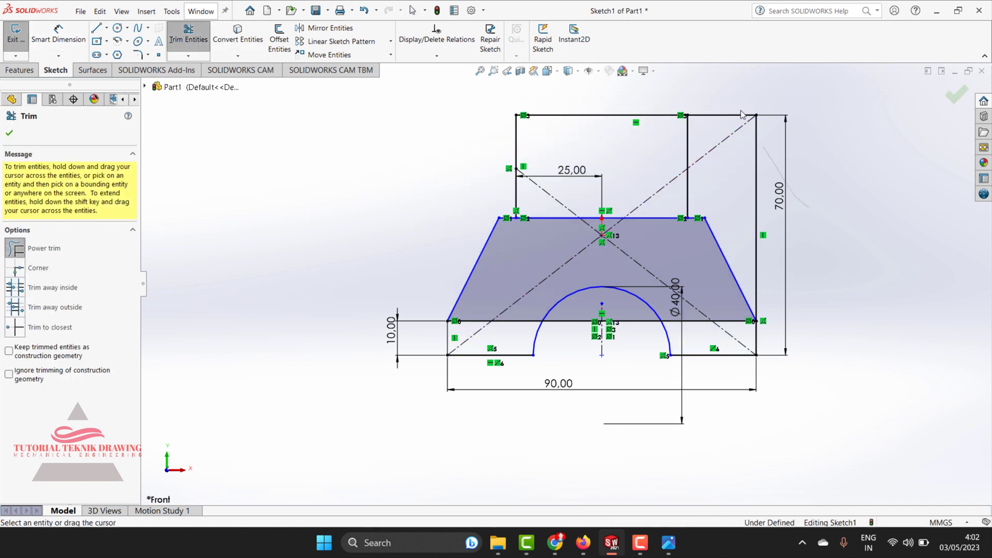
{"action": "left_click_drag", "start_coordinate": [769, 207], "coordinate": [728, 91]}
{"action": "left_click_drag", "start_coordinate": [648, 230], "coordinate": [607, 207]}
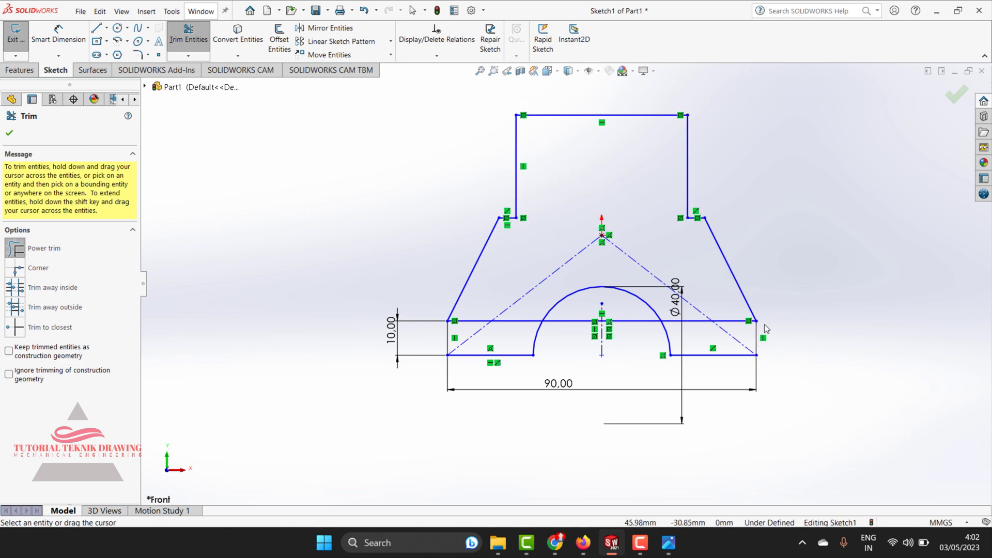
Draw a 10.00 vertical line at the bottom-right corner and delete the base horizontal line
{"action": "key", "text": "l"}
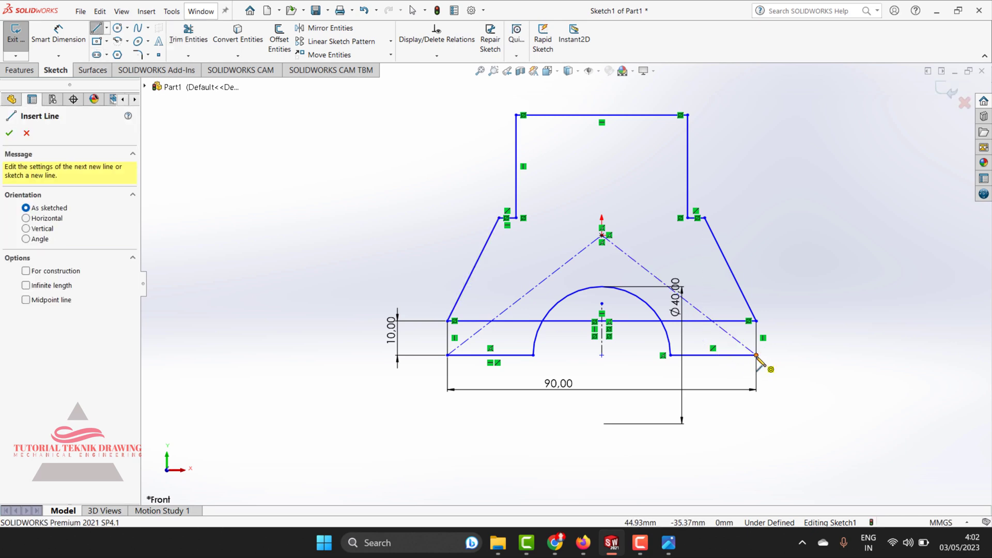
{"action": "left_click_drag", "start_coordinate": [756, 355], "coordinate": [756, 321]}
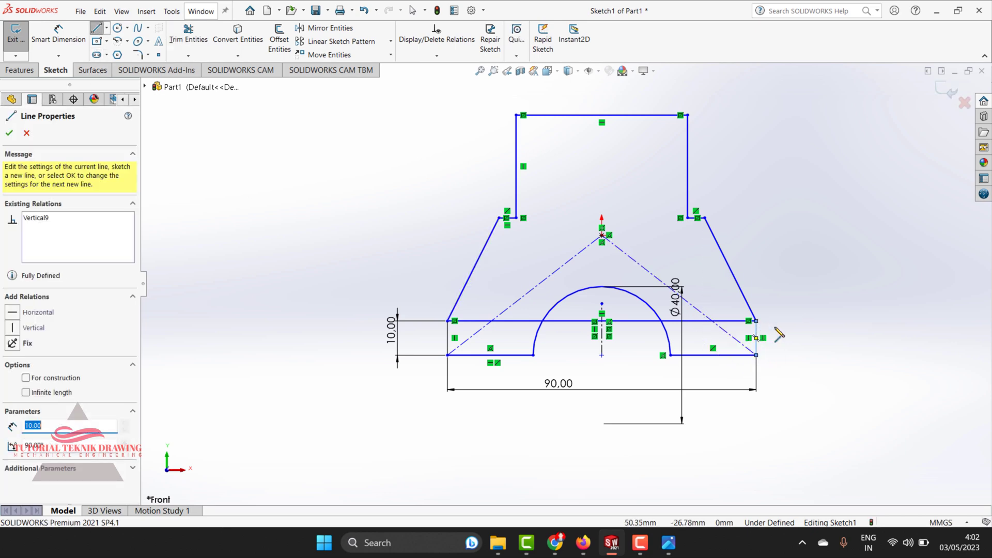
{"action": "key", "text": "Escape"}
{"action": "right_click", "coordinate": [708, 321]}
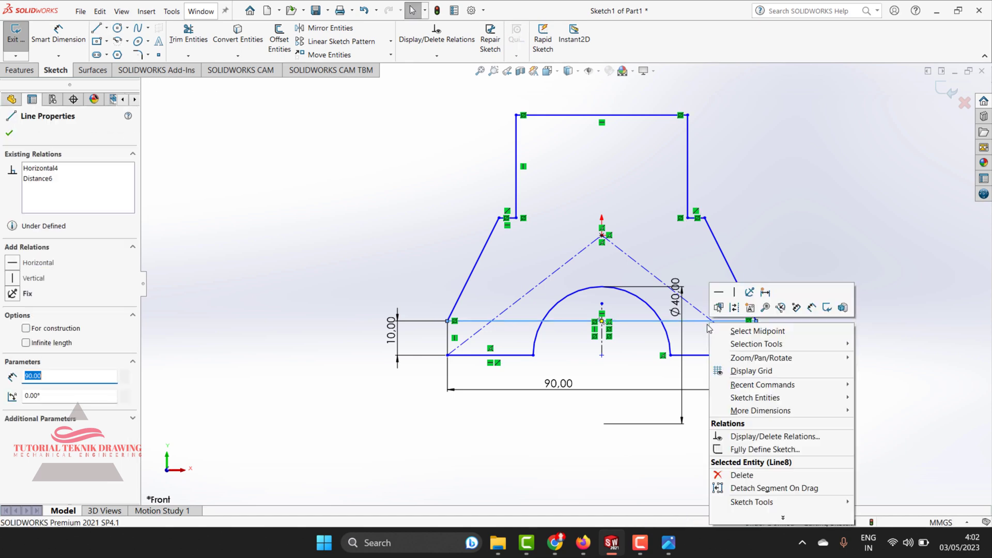
{"action": "left_click", "coordinate": [742, 476]}
{"action": "left_click", "coordinate": [429, 271]}
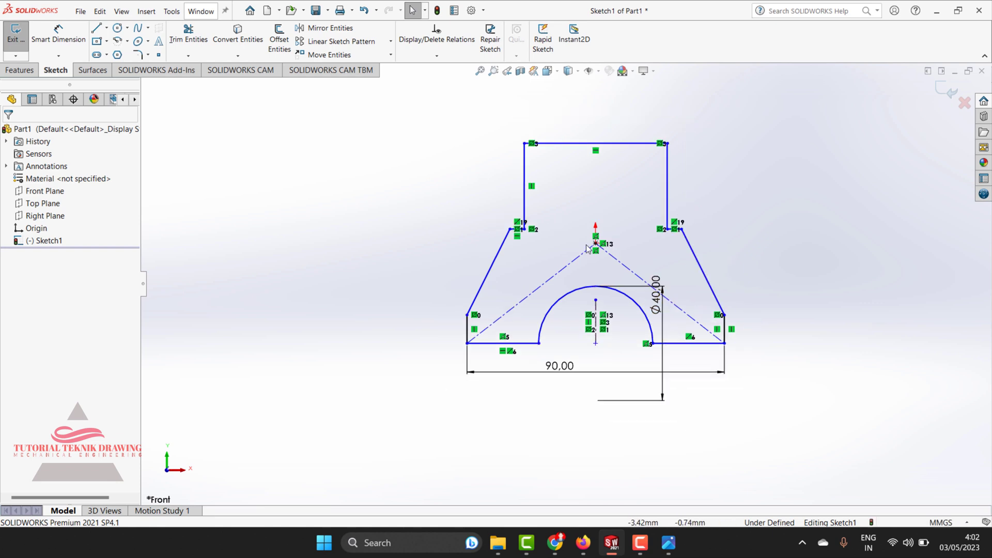
{"action": "scroll", "coordinate": [500, 219], "scroll_direction": "down", "scroll_amount": 2}
{"action": "scroll", "coordinate": [465, 248], "scroll_direction": "down", "scroll_amount": 4}
{"action": "scroll", "coordinate": [444, 272], "scroll_direction": "down", "scroll_amount": 3}
{"action": "scroll", "coordinate": [455, 263], "scroll_direction": "down", "scroll_amount": 2}
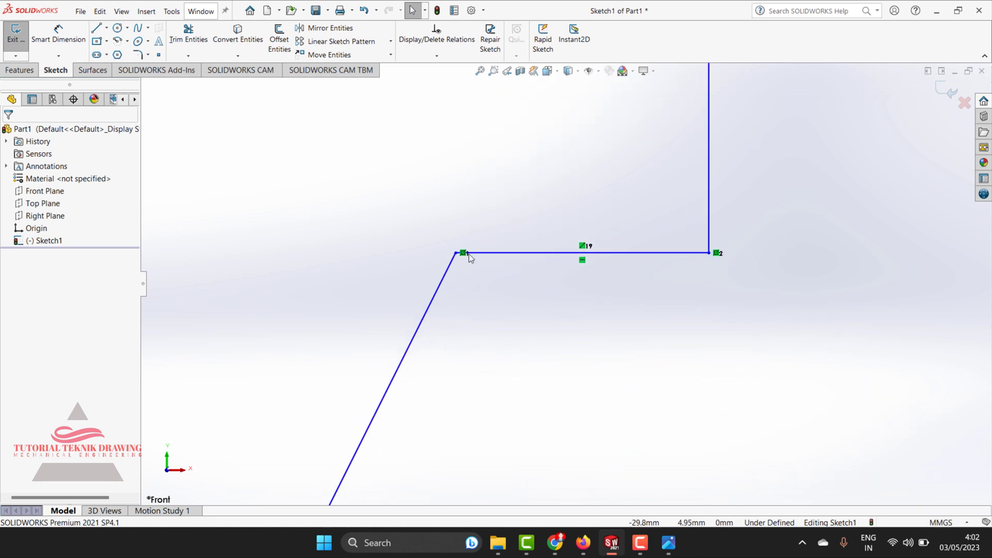
{"action": "scroll", "coordinate": [469, 253], "scroll_direction": "up", "scroll_amount": 3}
{"action": "scroll", "coordinate": [471, 247], "scroll_direction": "up", "scroll_amount": 5}
{"action": "scroll", "coordinate": [474, 243], "scroll_direction": "up", "scroll_amount": 4}
{"action": "scroll", "coordinate": [672, 362], "scroll_direction": "down", "scroll_amount": 3}
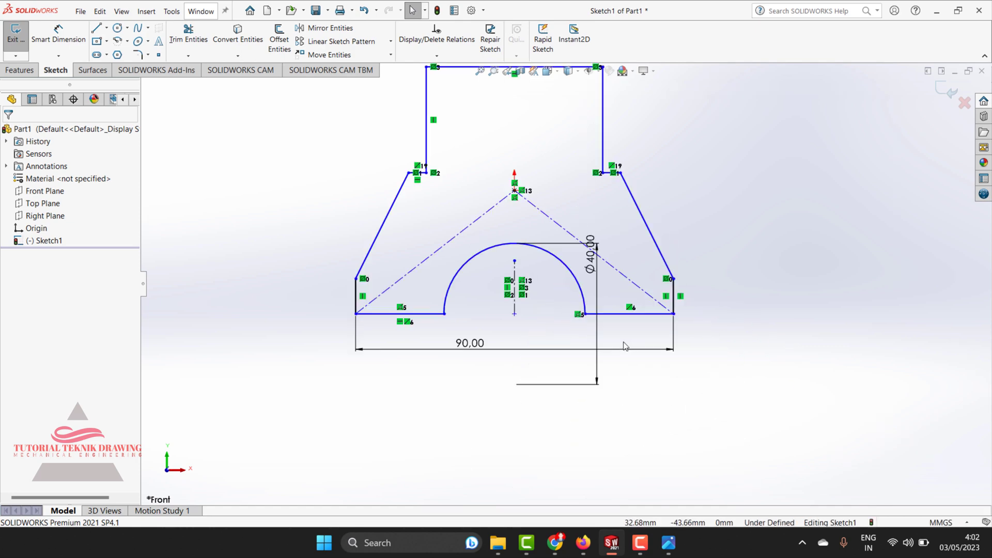
{"action": "scroll", "coordinate": [555, 311], "scroll_direction": "down", "scroll_amount": 3}
{"action": "scroll", "coordinate": [573, 307], "scroll_direction": "down", "scroll_amount": 4}
{"action": "scroll", "coordinate": [575, 308], "scroll_direction": "up", "scroll_amount": 5}
{"action": "scroll", "coordinate": [574, 308], "scroll_direction": "up", "scroll_amount": 1}
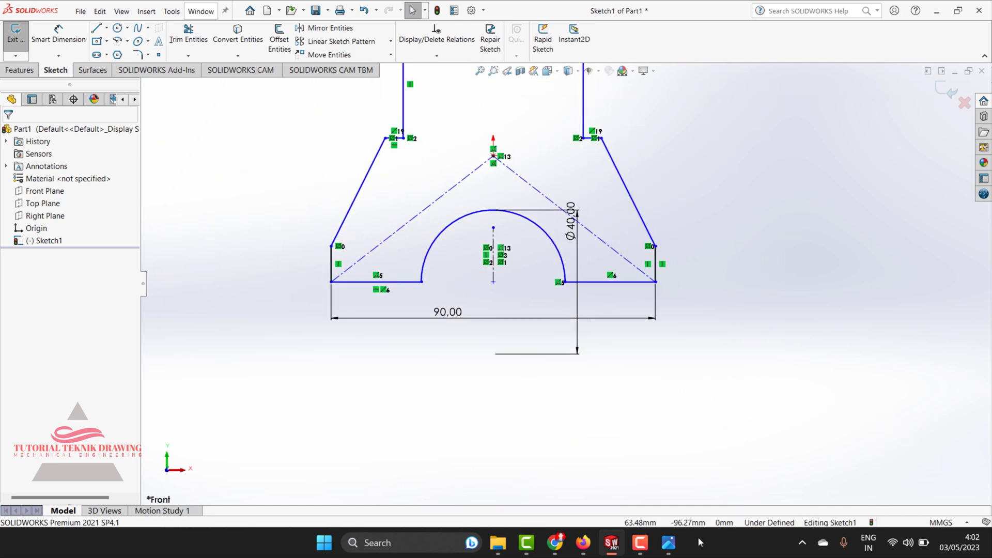
{"action": "left_click", "coordinate": [668, 543]}
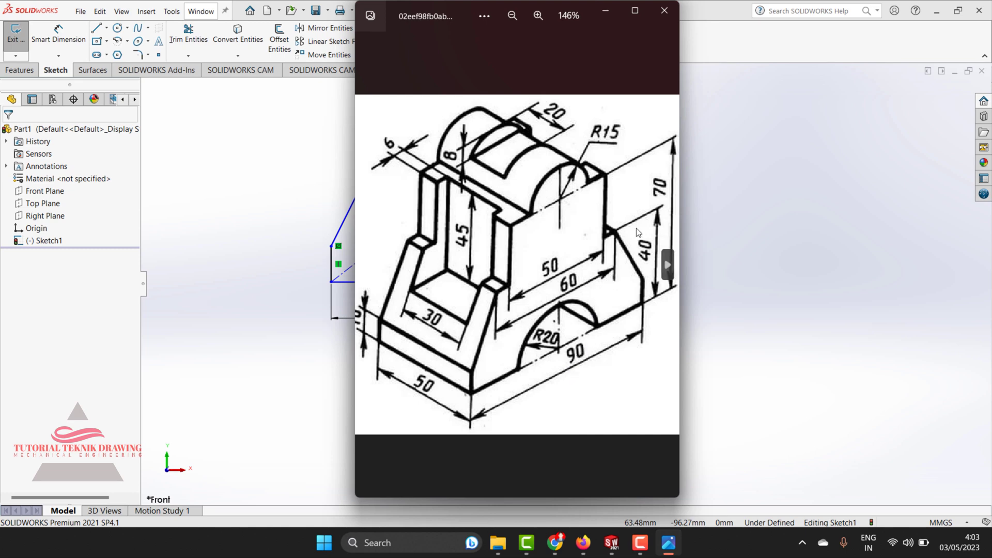
{"action": "left_click", "coordinate": [605, 10]}
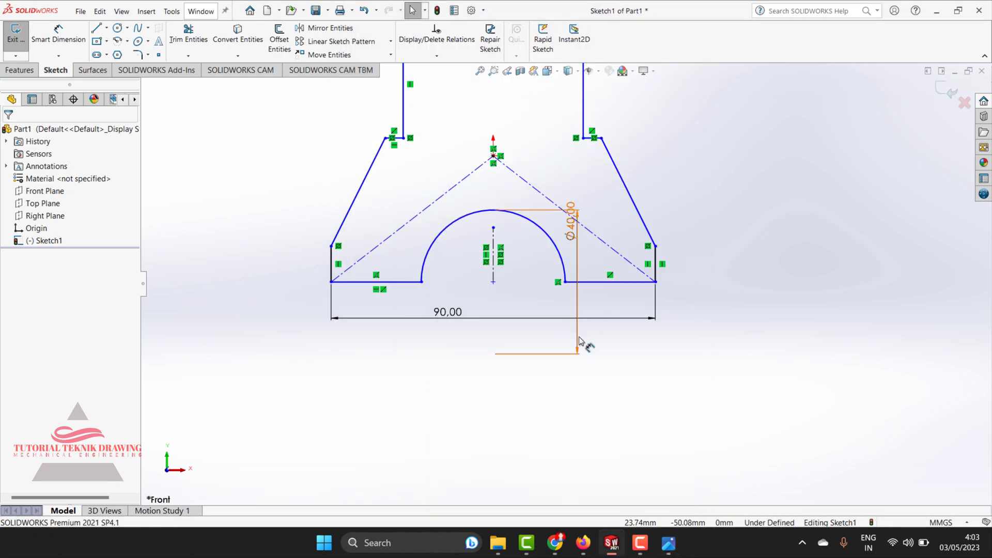
{"action": "scroll", "coordinate": [521, 111], "scroll_direction": "up", "scroll_amount": 3}
{"action": "scroll", "coordinate": [534, 135], "scroll_direction": "down", "scroll_amount": 3}
{"action": "scroll", "coordinate": [537, 140], "scroll_direction": "down", "scroll_amount": 2}
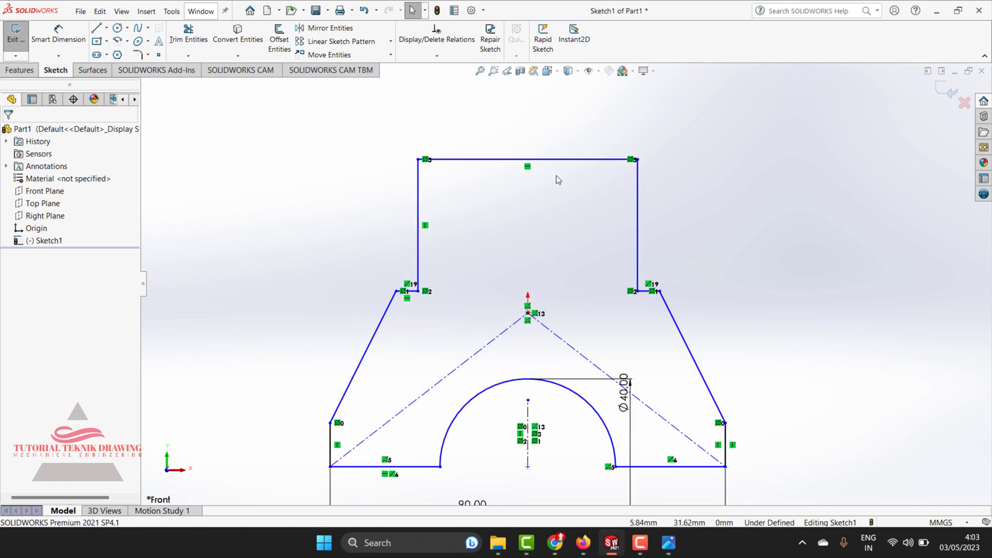
{"action": "left_click", "coordinate": [673, 552]}
{"action": "scroll", "coordinate": [595, 136], "scroll_direction": "up", "scroll_amount": 2}
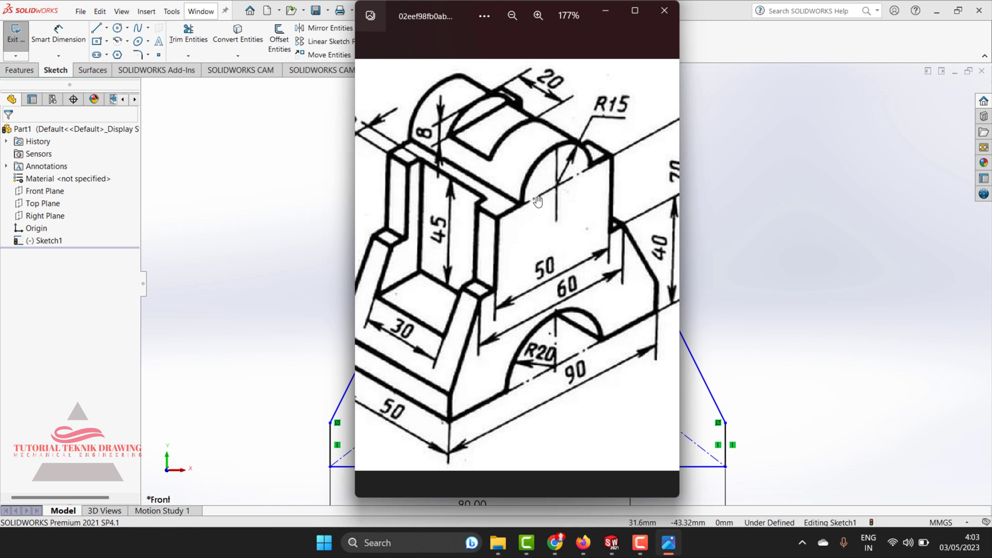
Draw a circle centred on the top edge and dimension its diameter to 30
{"action": "left_click", "coordinate": [606, 19]}
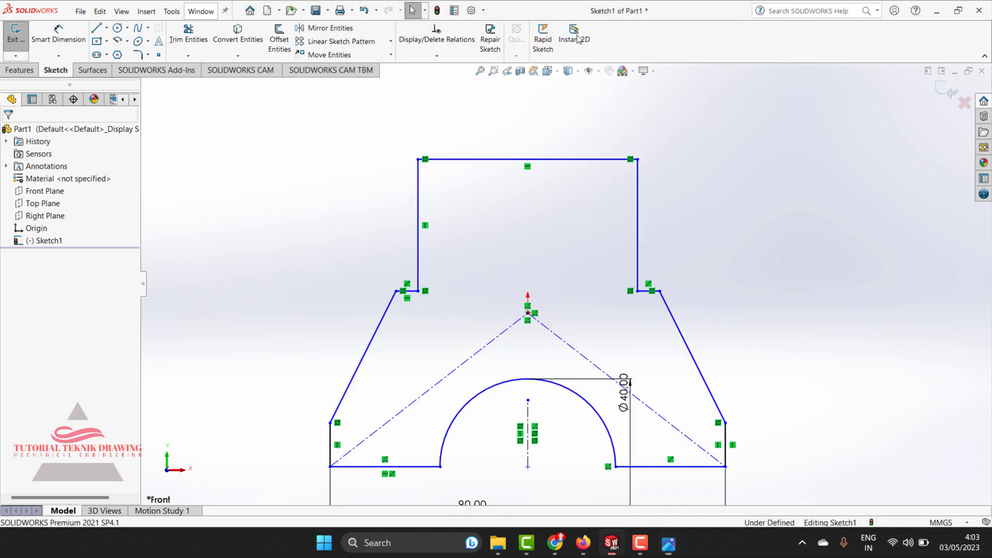
{"action": "left_click", "coordinate": [117, 28]}
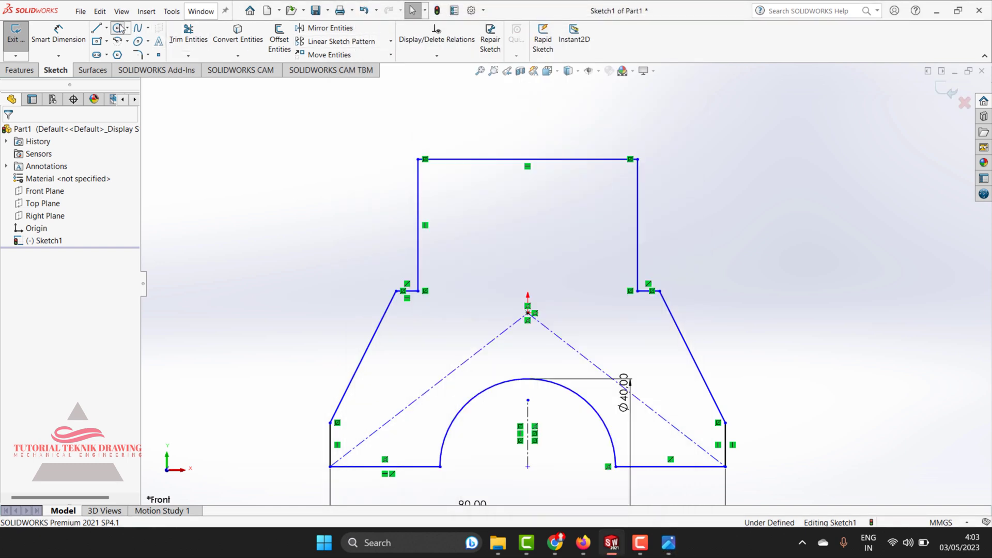
{"action": "left_click", "coordinate": [527, 159]}
{"action": "left_click", "coordinate": [527, 127]}
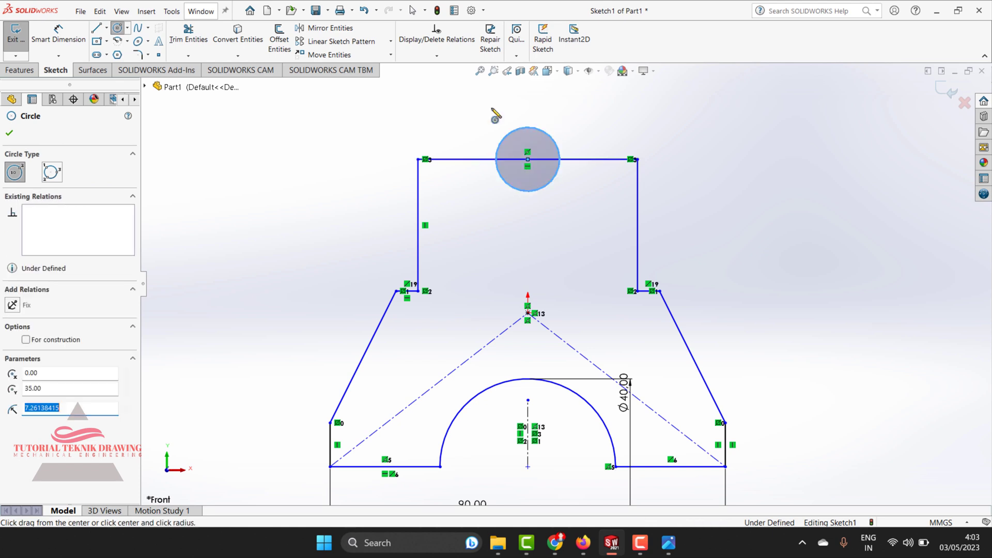
{"action": "left_click", "coordinate": [59, 34]}
{"action": "left_click", "coordinate": [558, 151]}
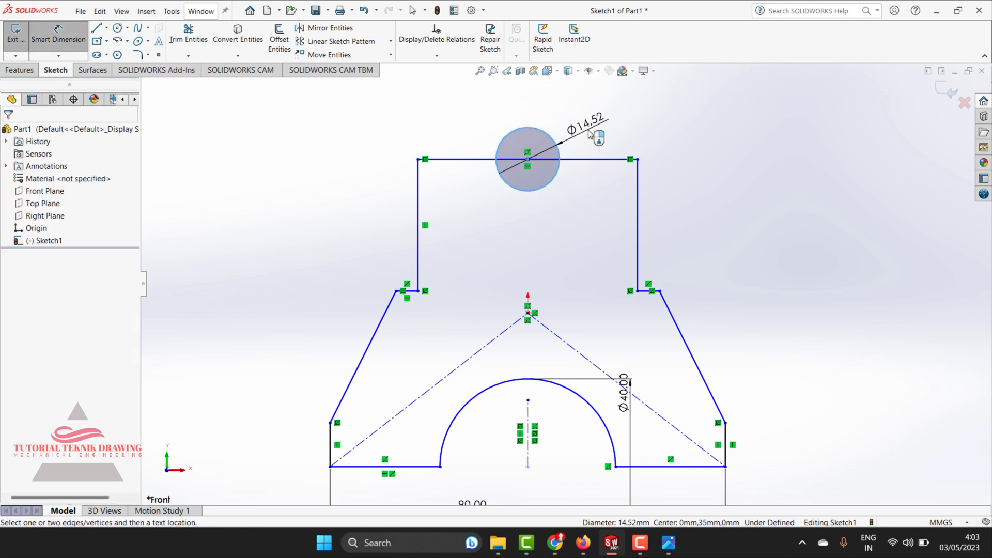
{"action": "left_click", "coordinate": [589, 136]}
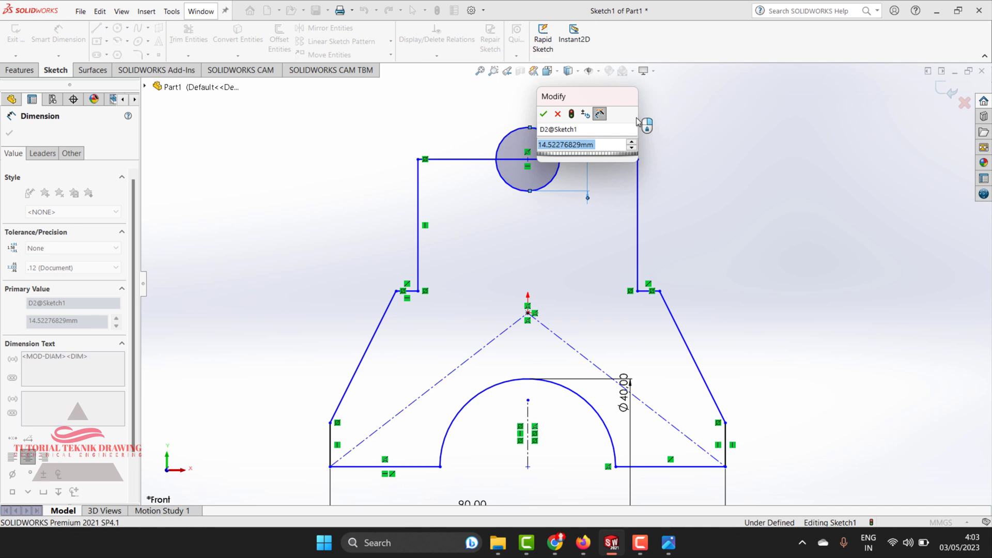
{"action": "type", "text": "30"}
{"action": "key", "text": "Return"}
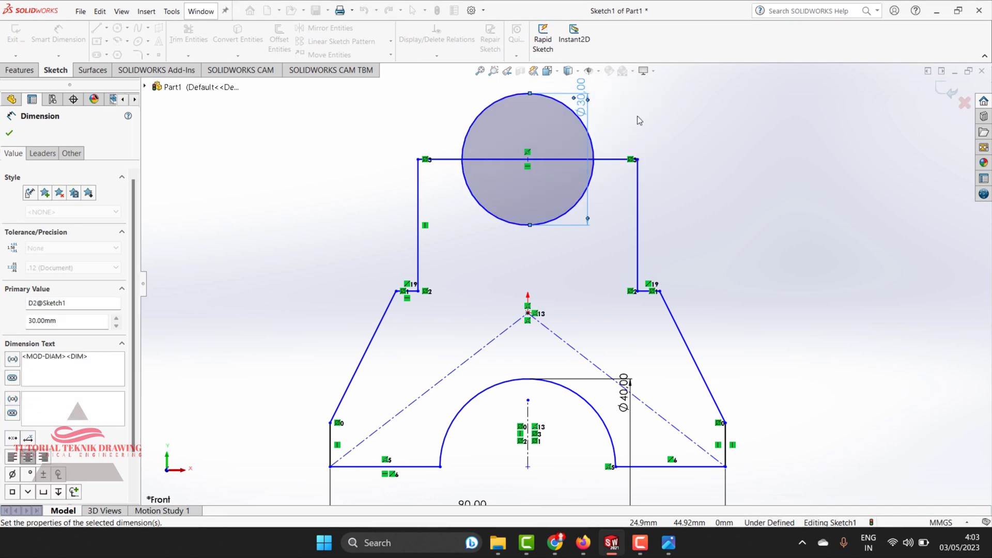
Trim away the circle's lower half and the line inside it
{"action": "left_click", "coordinate": [668, 542]}
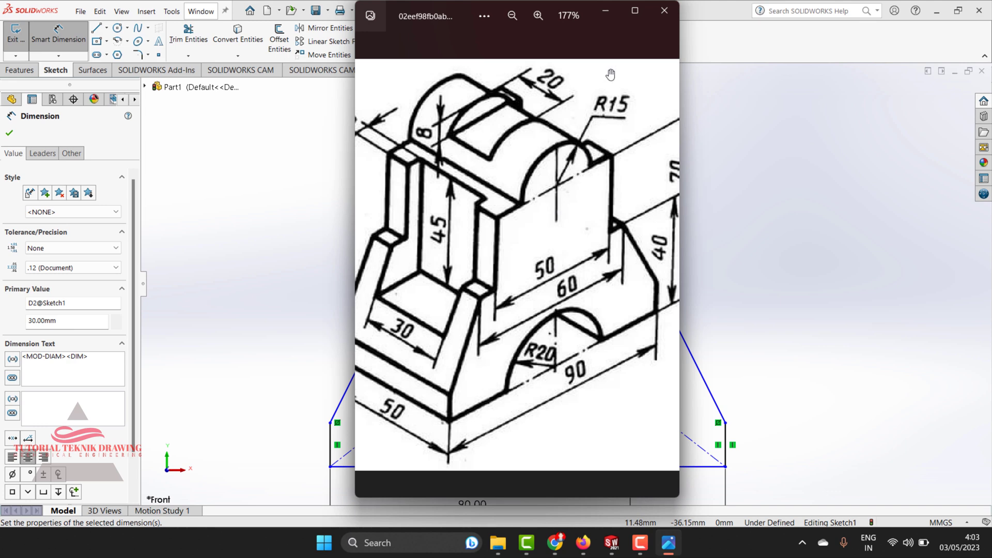
{"action": "left_click", "coordinate": [607, 11]}
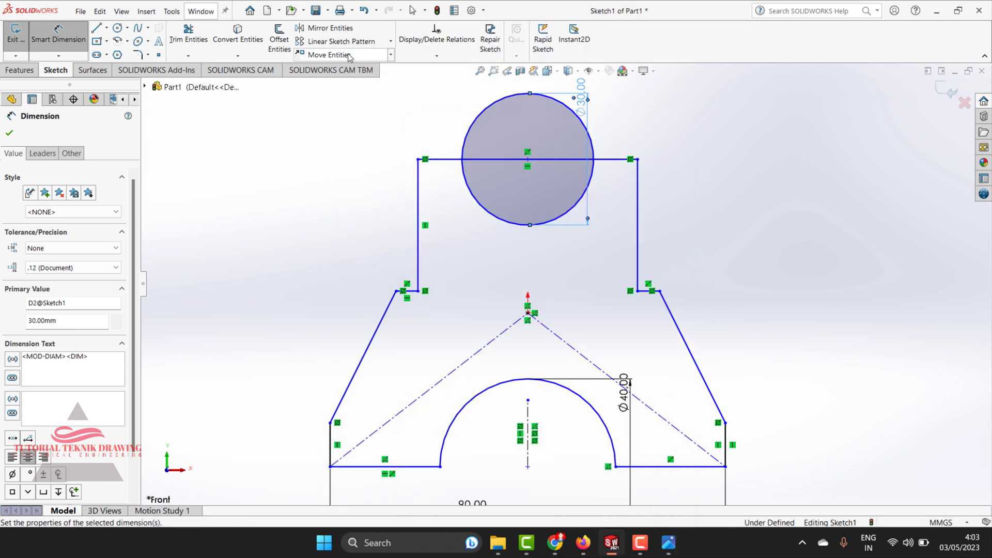
{"action": "left_click", "coordinate": [188, 35]}
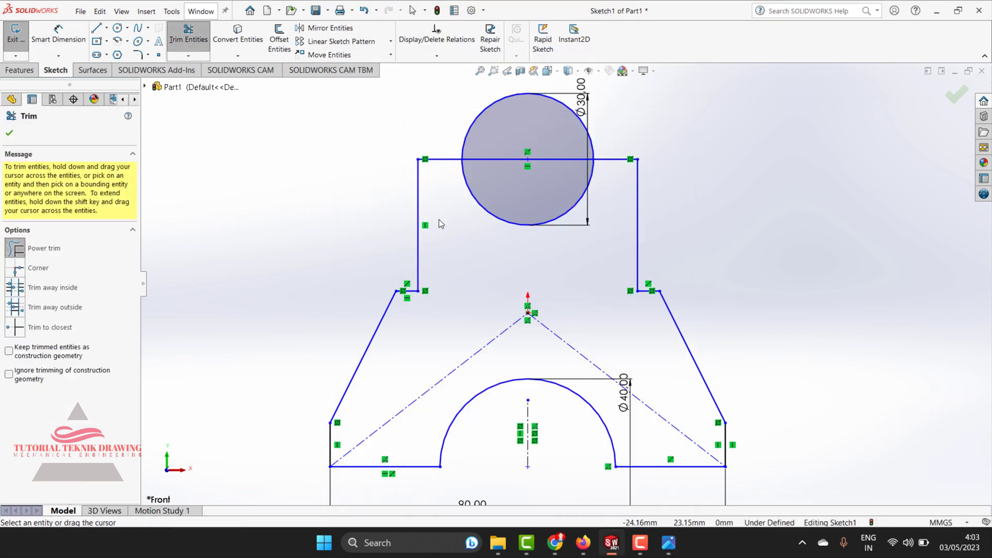
{"action": "left_click_drag", "start_coordinate": [569, 239], "coordinate": [505, 171]}
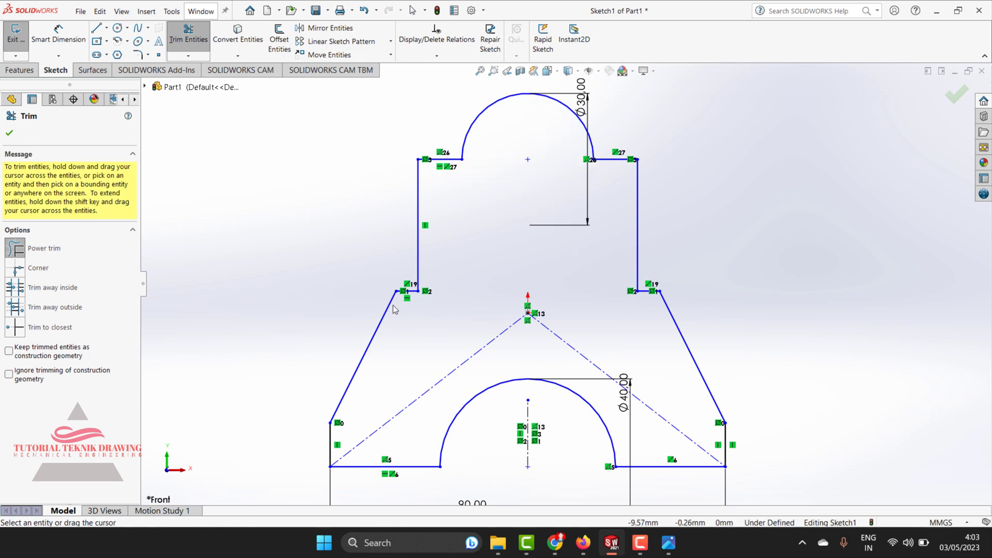
{"action": "left_click", "coordinate": [9, 133]}
{"action": "key", "text": "f"}
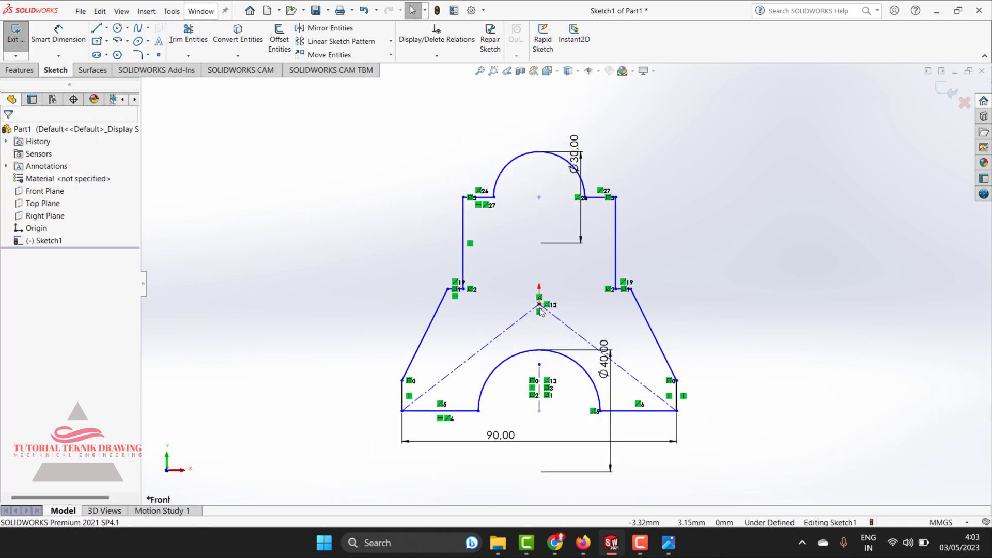
Start an Extruded Boss/Base preview of the whole profile
{"action": "left_click", "coordinate": [668, 542]}
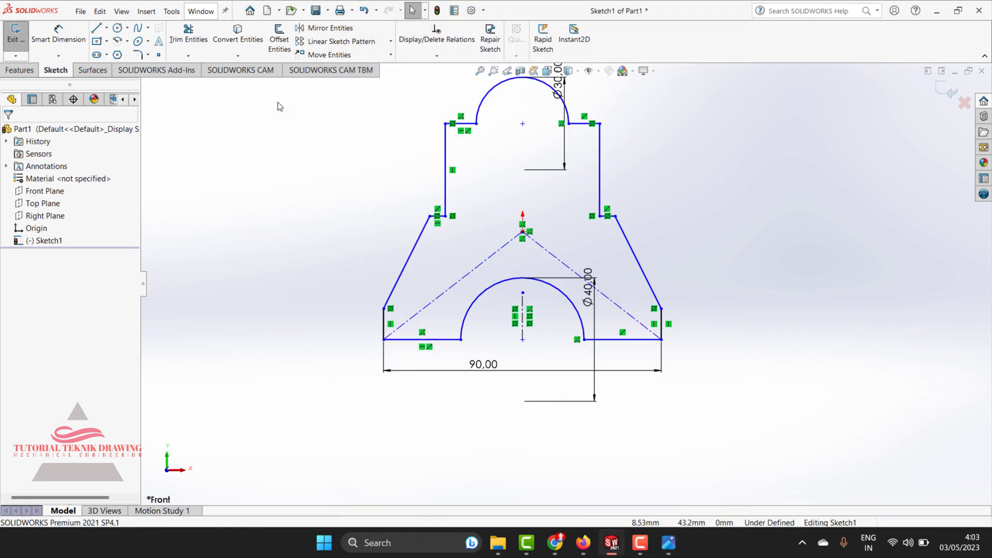
{"action": "left_click", "coordinate": [35, 71]}
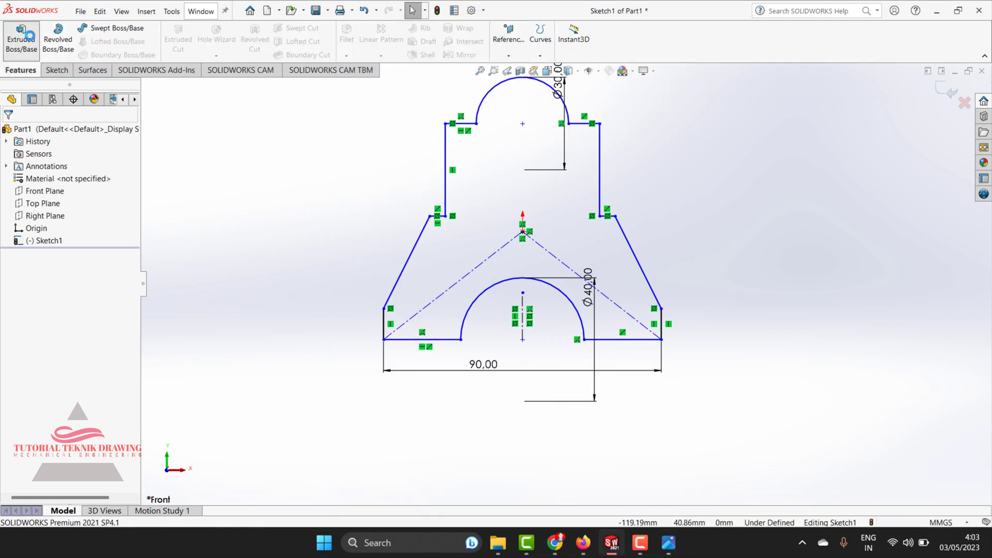
{"action": "key", "text": "e"}
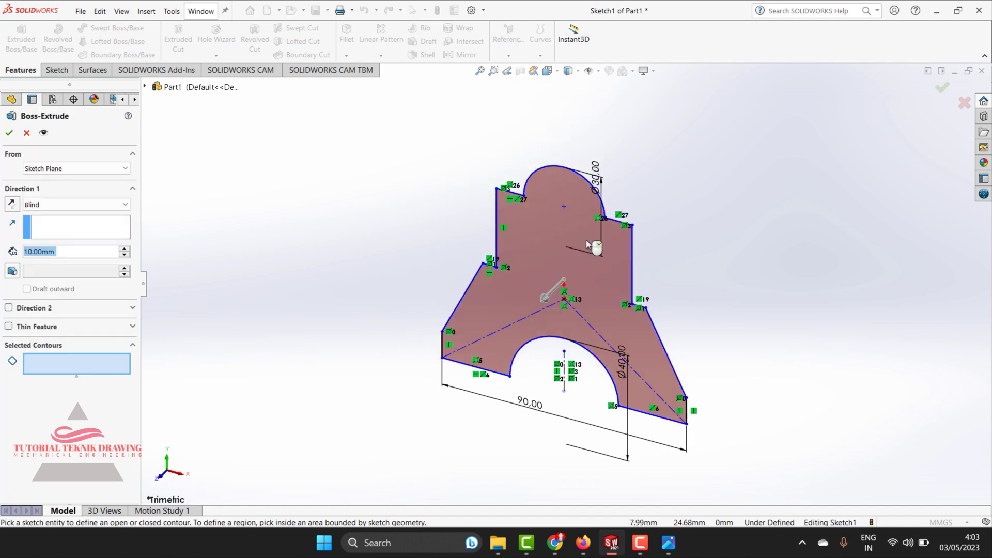
Set the extrusion depth to 50 mm
{"action": "left_click", "coordinate": [668, 542]}
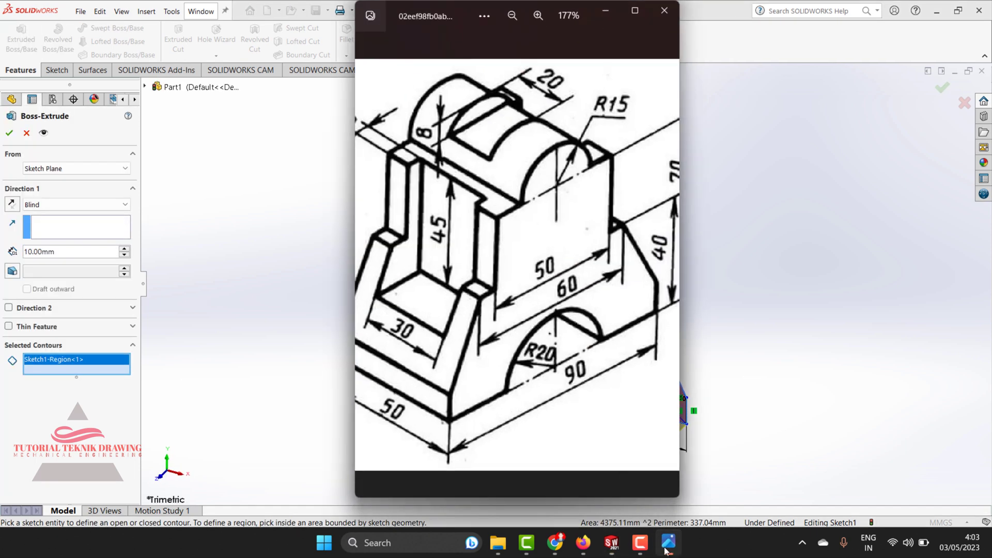
{"action": "scroll", "coordinate": [568, 339], "scroll_direction": "down", "scroll_amount": 2}
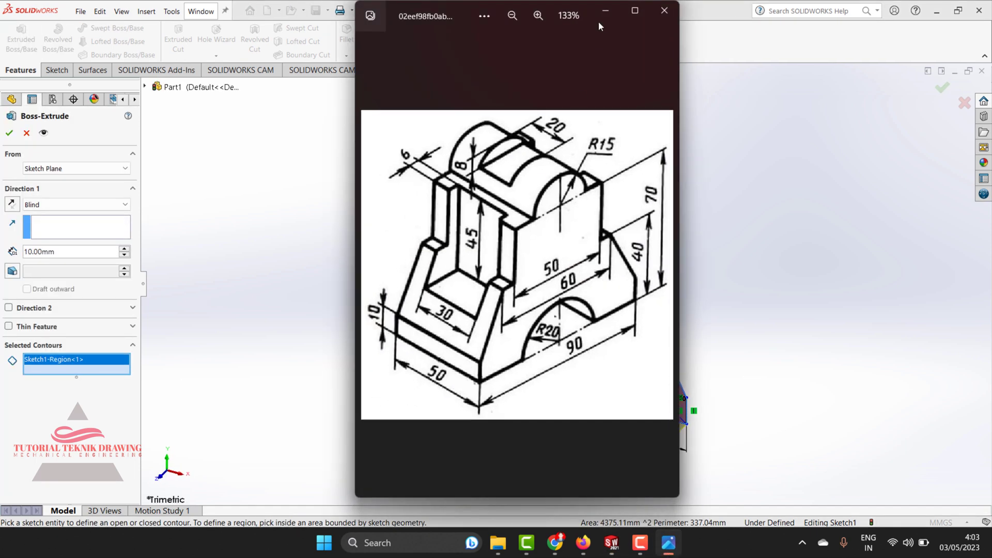
{"action": "left_click", "coordinate": [605, 11]}
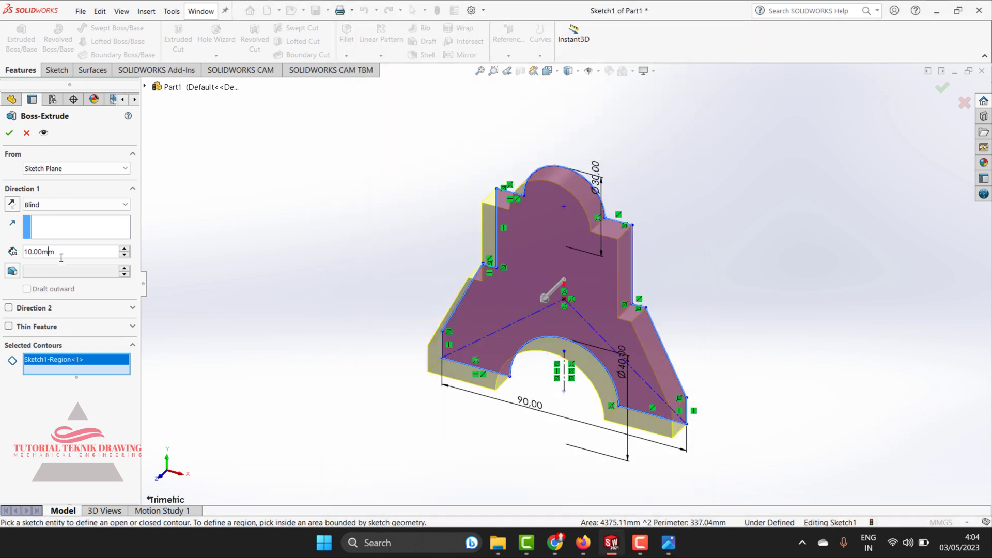
{"action": "left_click_drag", "start_coordinate": [61, 254], "coordinate": [2, 249]}
{"action": "type", "text": "50"}
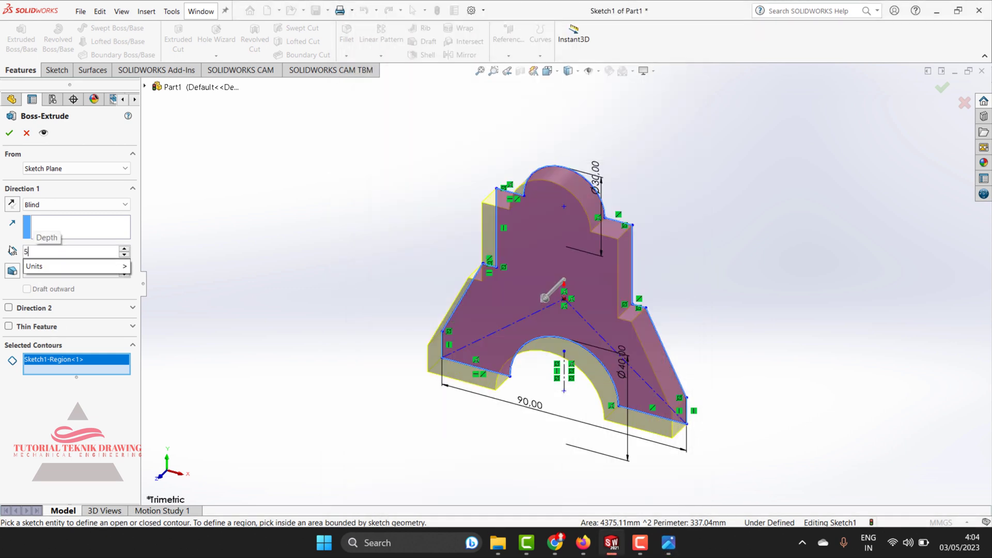
{"action": "key", "text": "Return"}
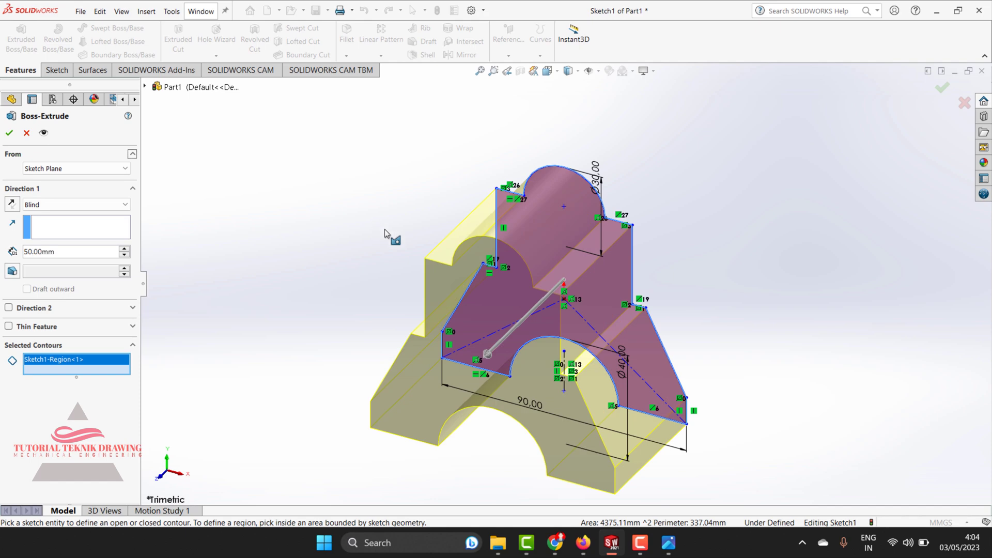
Enable Direction 2 and change the Direction 1 depth to 25 mm
{"action": "left_click", "coordinate": [668, 543]}
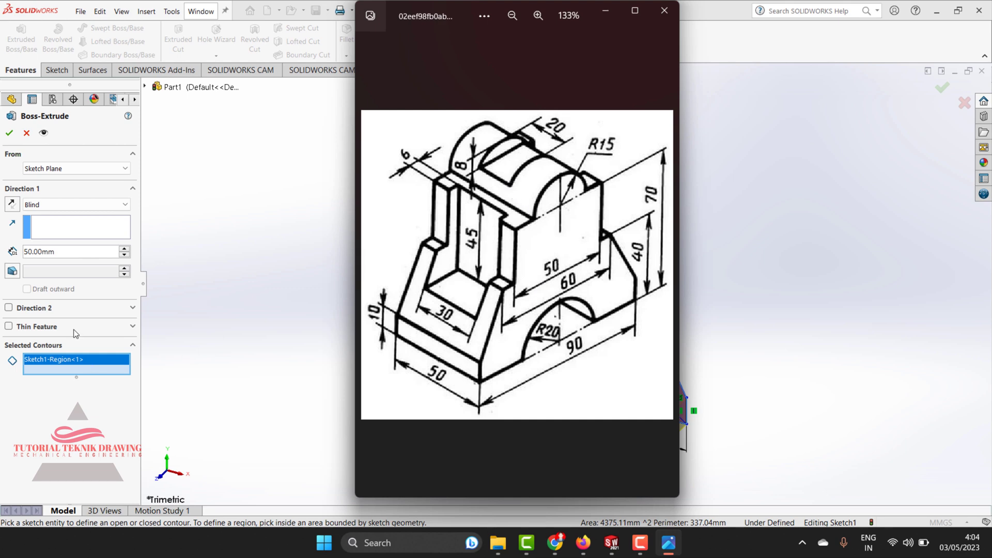
{"action": "left_click", "coordinate": [75, 253]}
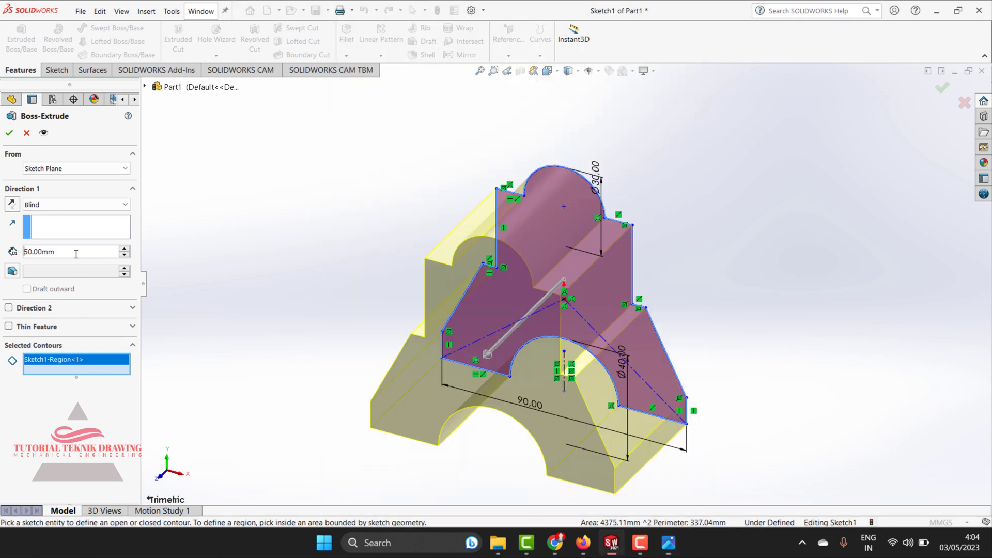
{"action": "left_click", "coordinate": [8, 309]}
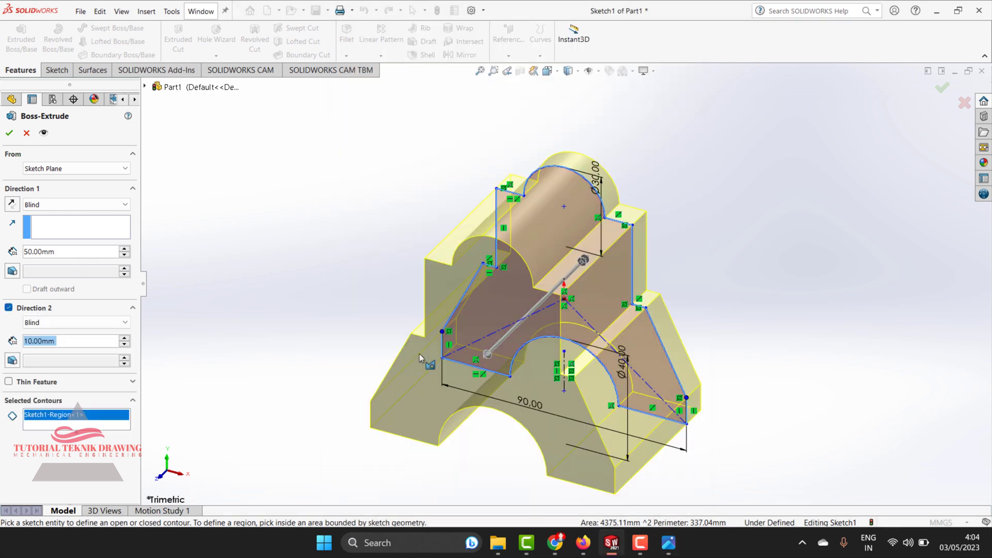
{"action": "left_click", "coordinate": [59, 253]}
{"action": "double_click", "coordinate": [36, 253]}
{"action": "type", "text": "25"}
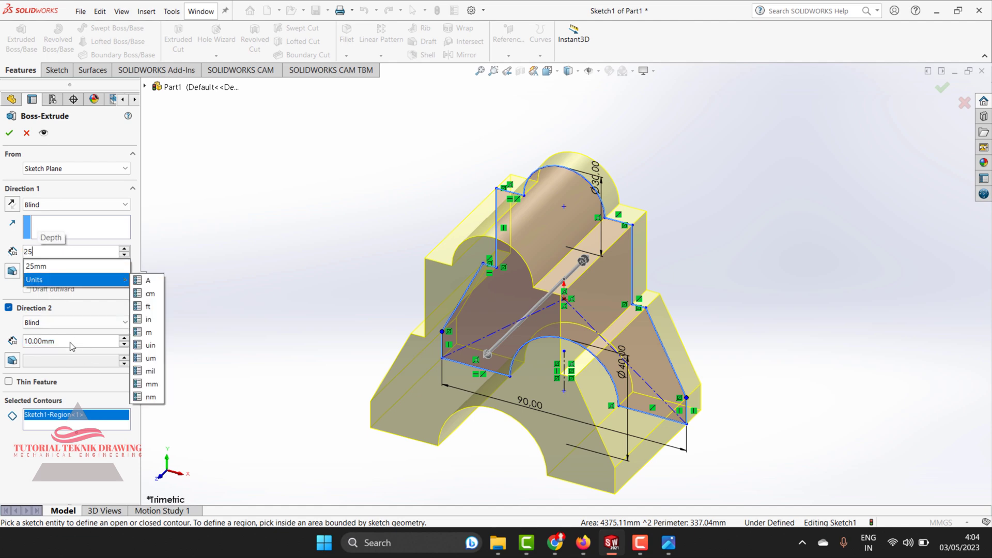
{"action": "left_click", "coordinate": [67, 340]}
Set Direction 2 to Blind 25 mm and finish the extrusion
{"action": "left_click_drag", "start_coordinate": [67, 341], "coordinate": [8, 337]}
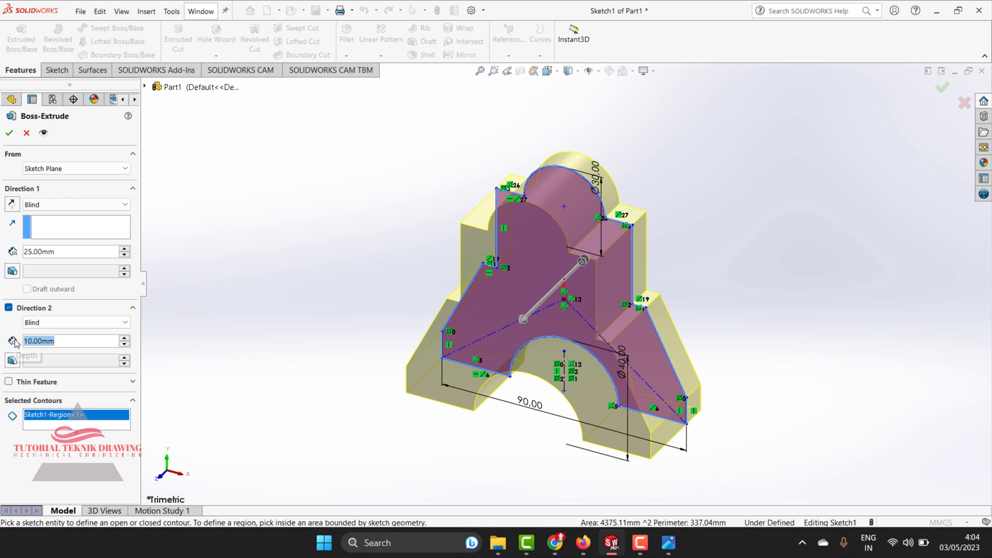
{"action": "type", "text": "25"}
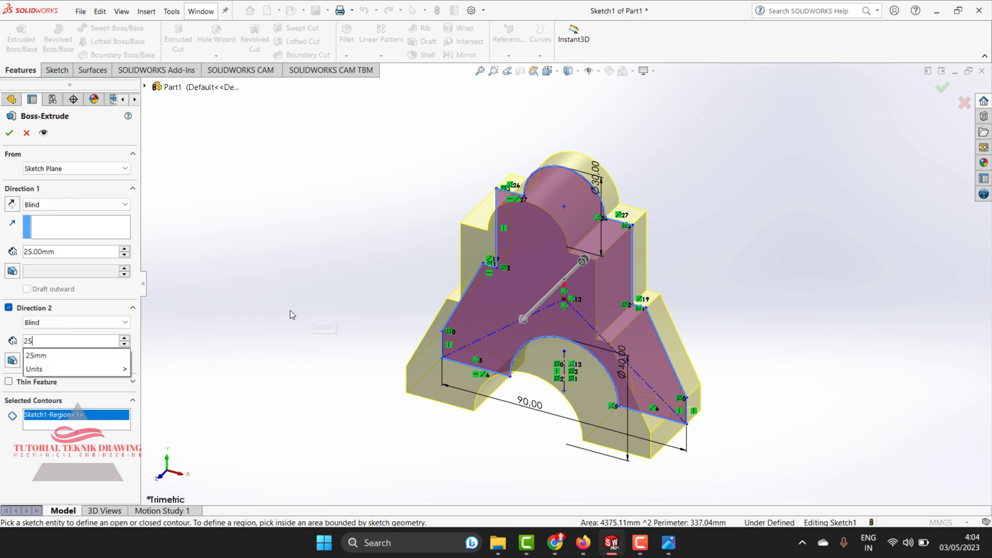
{"action": "key", "text": "Down"}
{"action": "key", "text": "Return"}
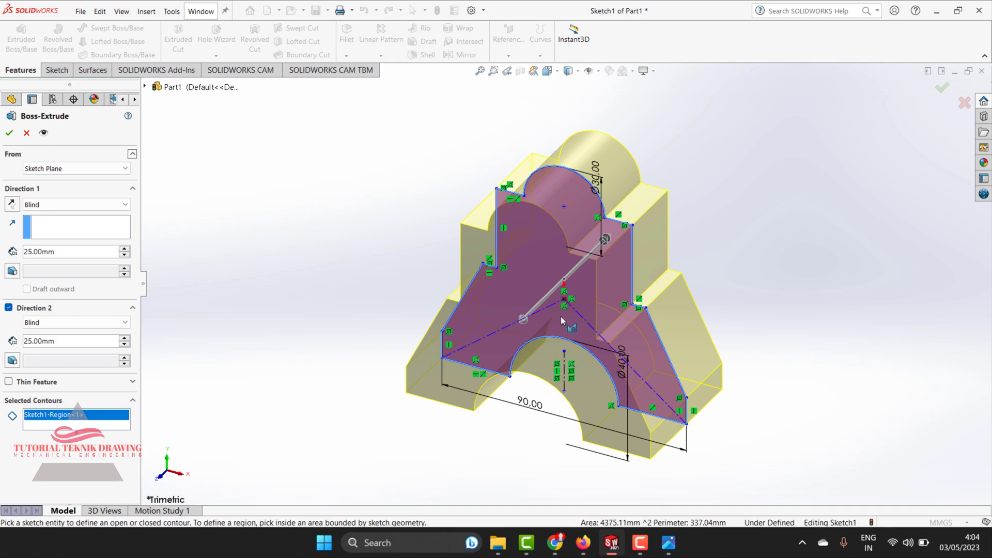
{"action": "left_click", "coordinate": [8, 138]}
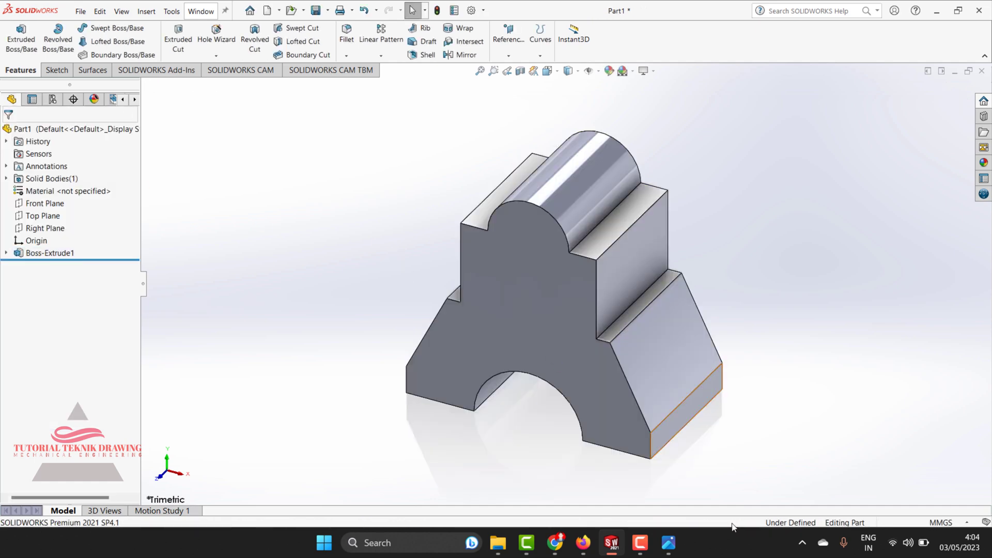
Select the narrow top face and turn the view Normal To it
{"action": "left_click", "coordinate": [668, 542]}
{"action": "left_click", "coordinate": [537, 15]}
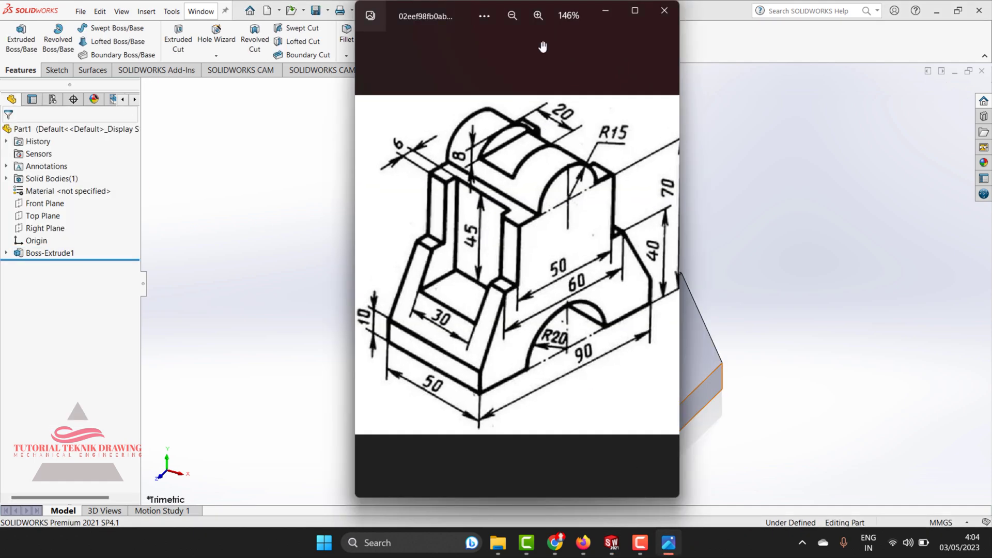
{"action": "left_click_drag", "start_coordinate": [467, 12], "coordinate": [796, 57]}
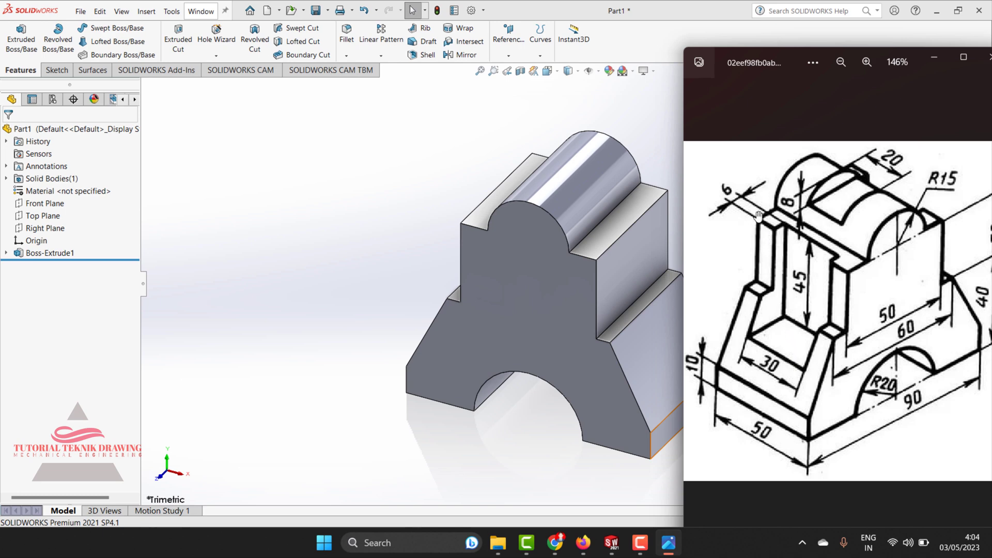
{"action": "left_click", "coordinate": [628, 210]}
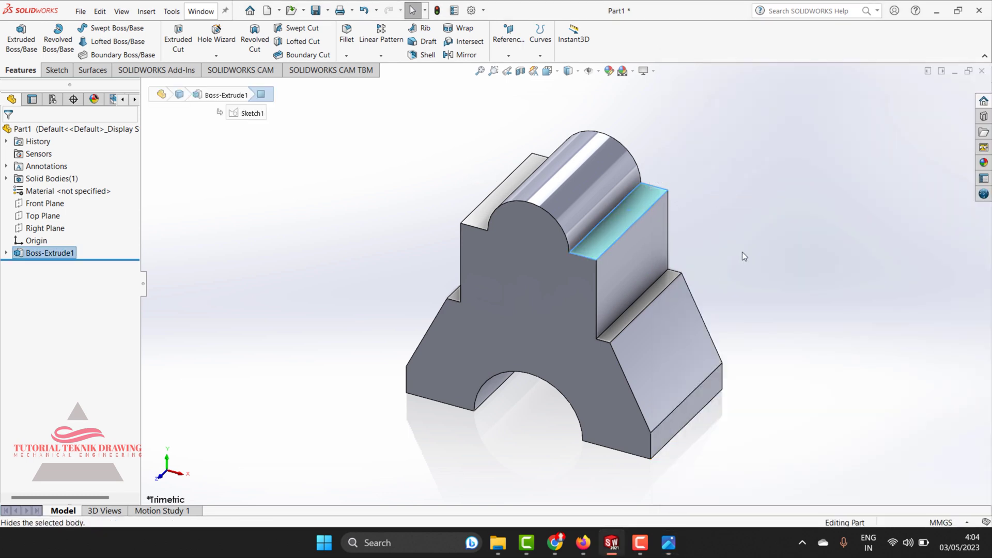
{"action": "left_click", "coordinate": [741, 252]}
{"action": "left_click", "coordinate": [631, 214]}
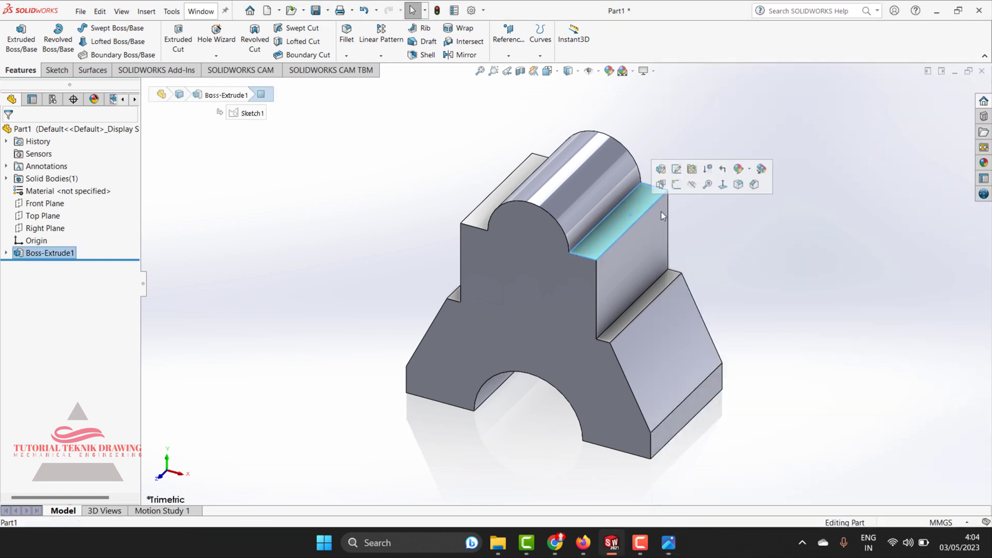
{"action": "left_click", "coordinate": [724, 185]}
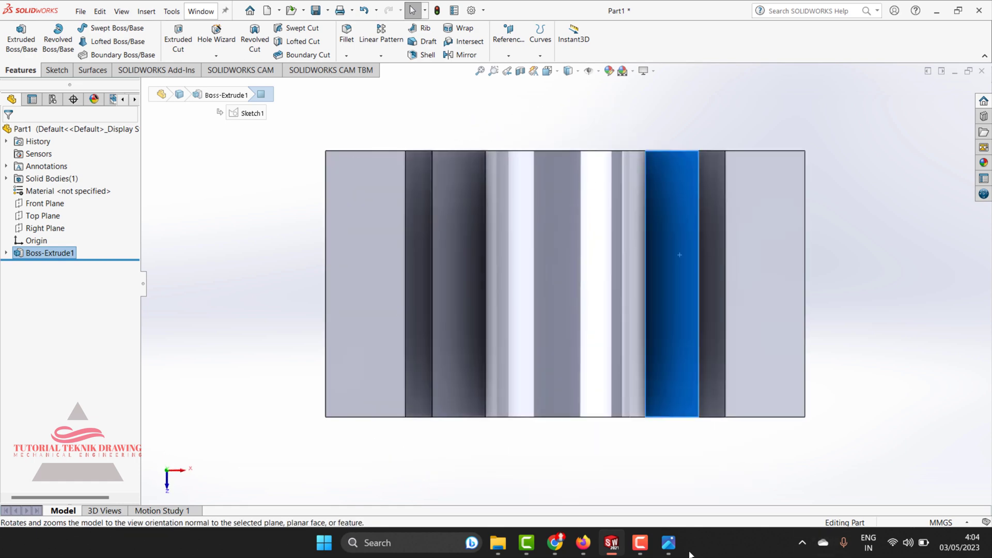
Review the isometric reference drawing, then hide it
{"action": "left_click", "coordinate": [668, 542]}
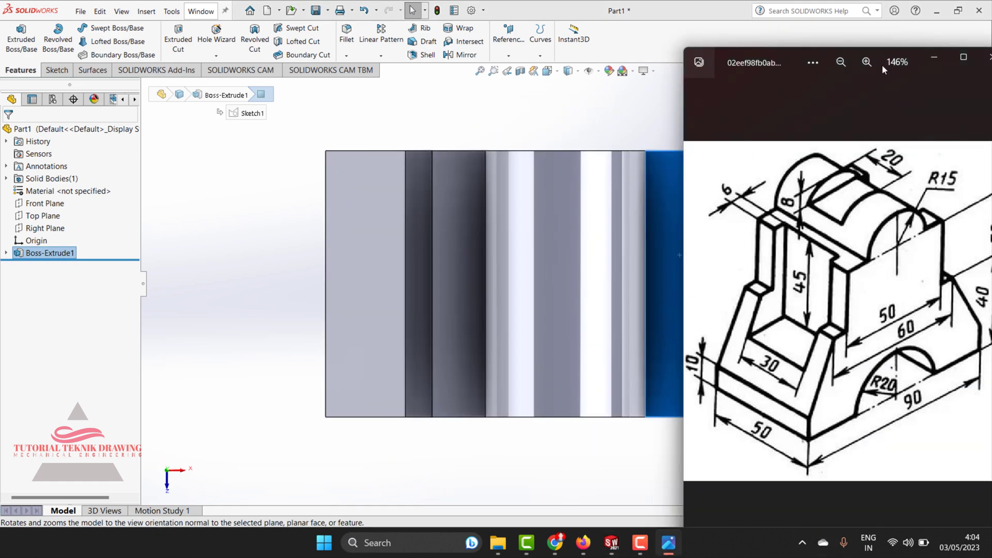
{"action": "left_click", "coordinate": [936, 57]}
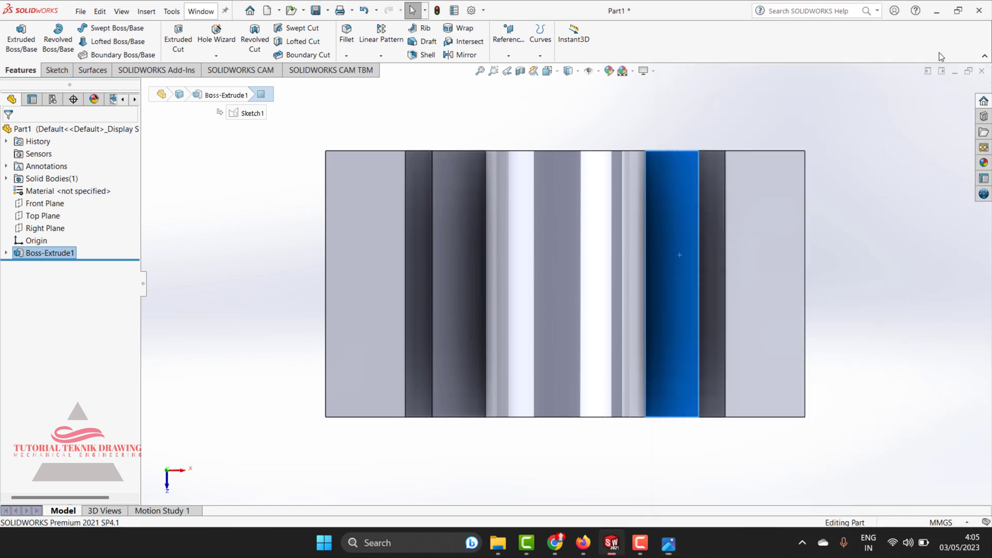
{"action": "left_click", "coordinate": [668, 543]}
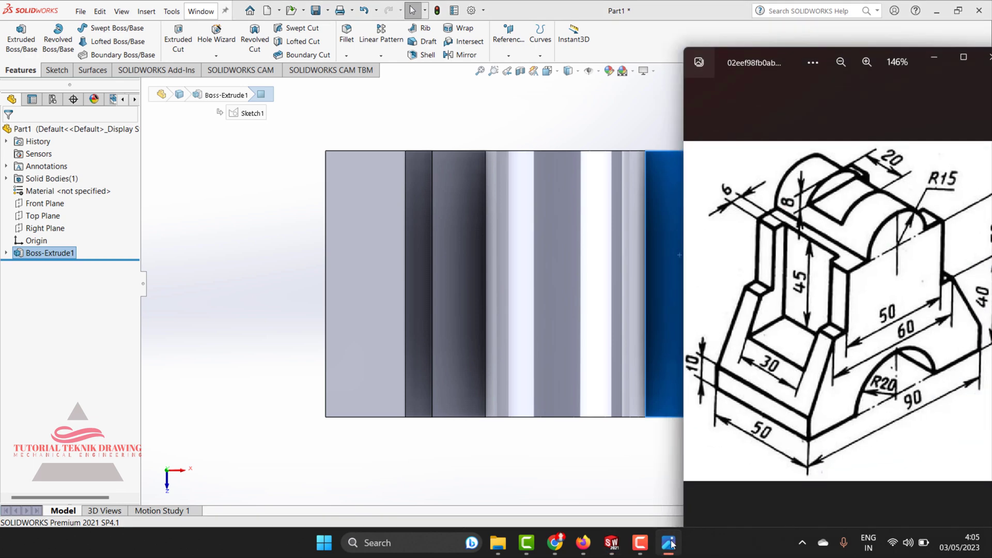
{"action": "left_click", "coordinate": [670, 542]}
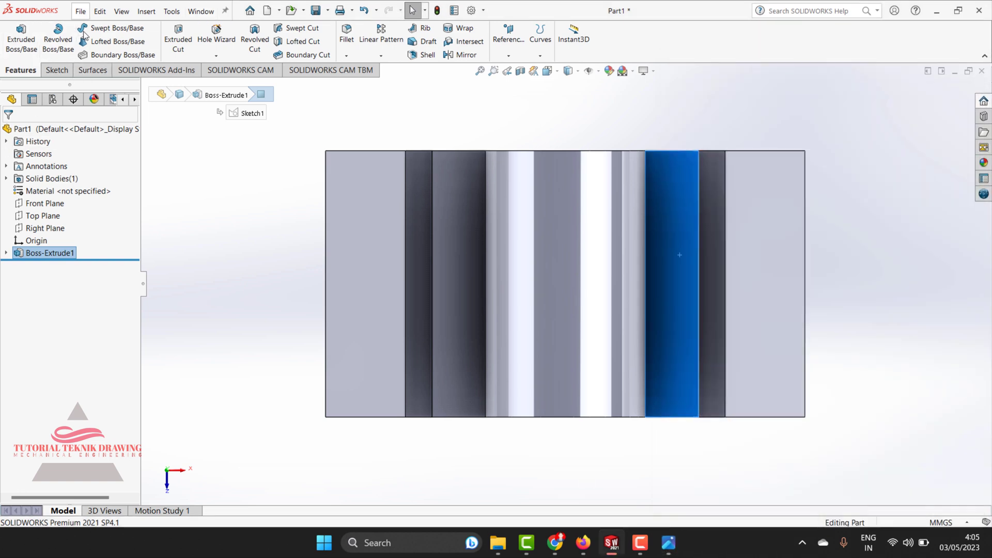
Draw a corner rectangle on the top face
{"action": "left_click", "coordinate": [57, 70]}
{"action": "left_click", "coordinate": [106, 41]}
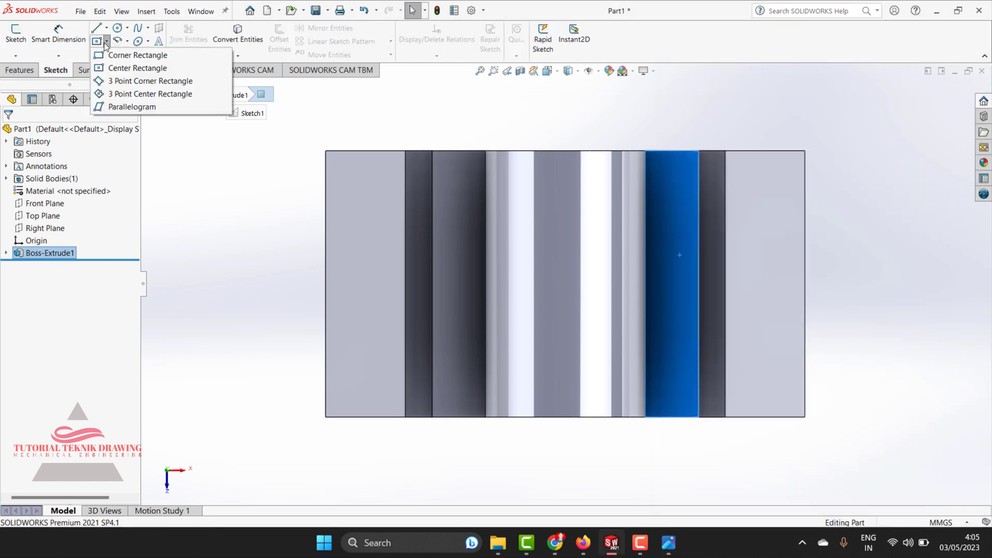
{"action": "left_click", "coordinate": [110, 55]}
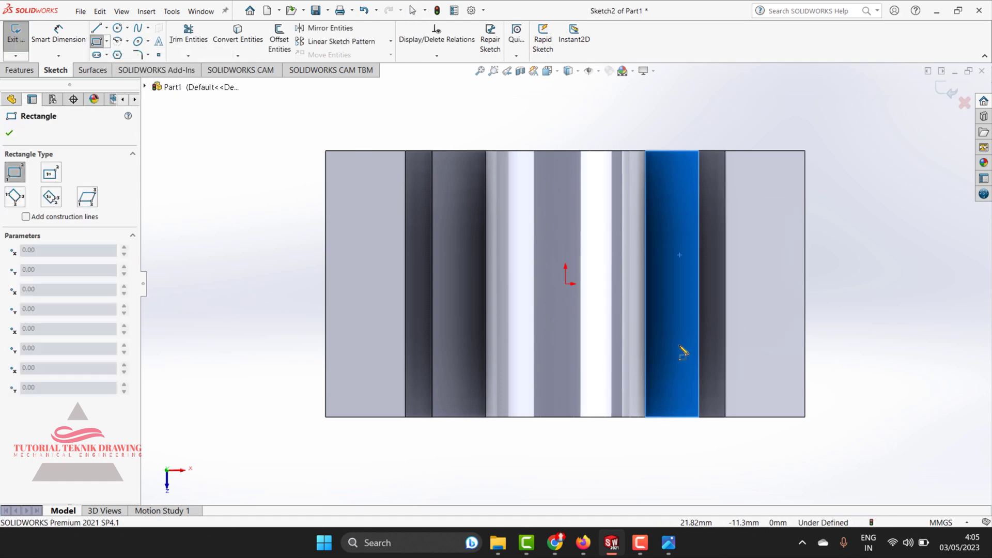
{"action": "left_click", "coordinate": [673, 343]}
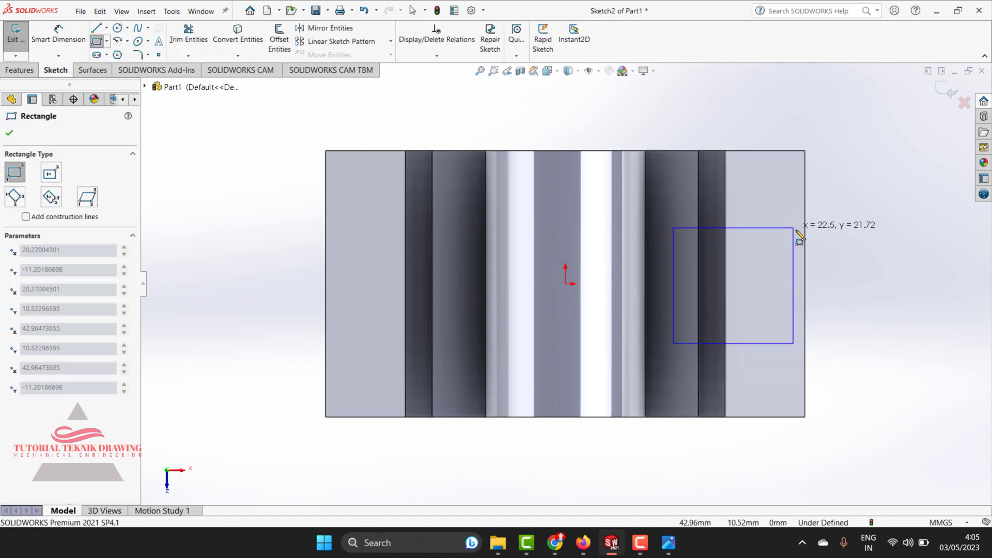
{"action": "left_click", "coordinate": [774, 235]}
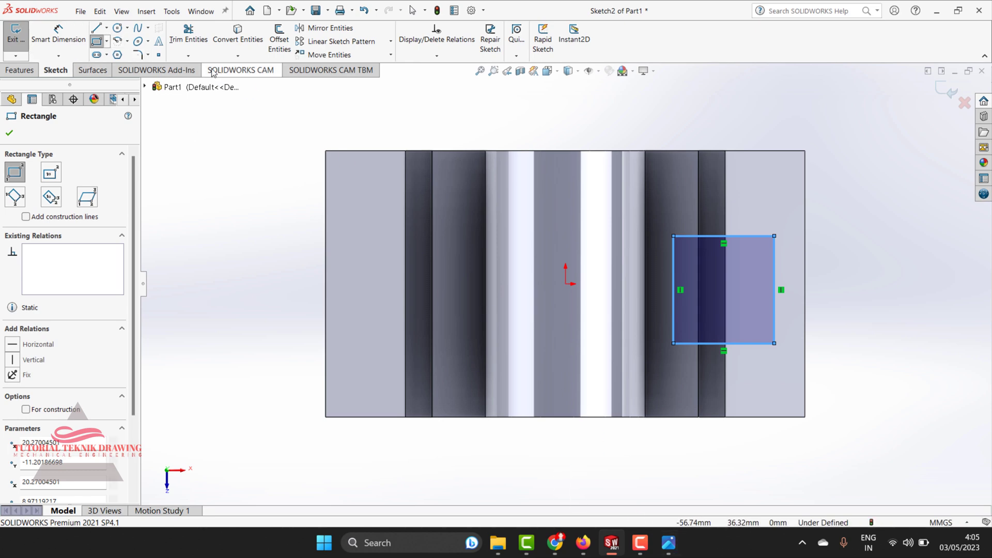
Dimension the rectangle's left edge 6 mm from the model edge
{"action": "left_click", "coordinate": [50, 36]}
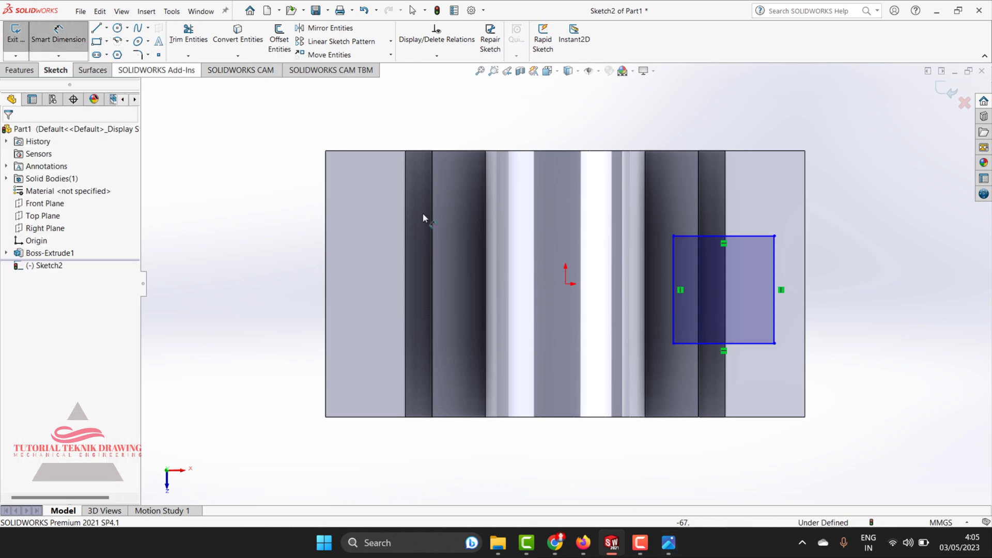
{"action": "left_click", "coordinate": [674, 300]}
{"action": "left_click", "coordinate": [698, 398]}
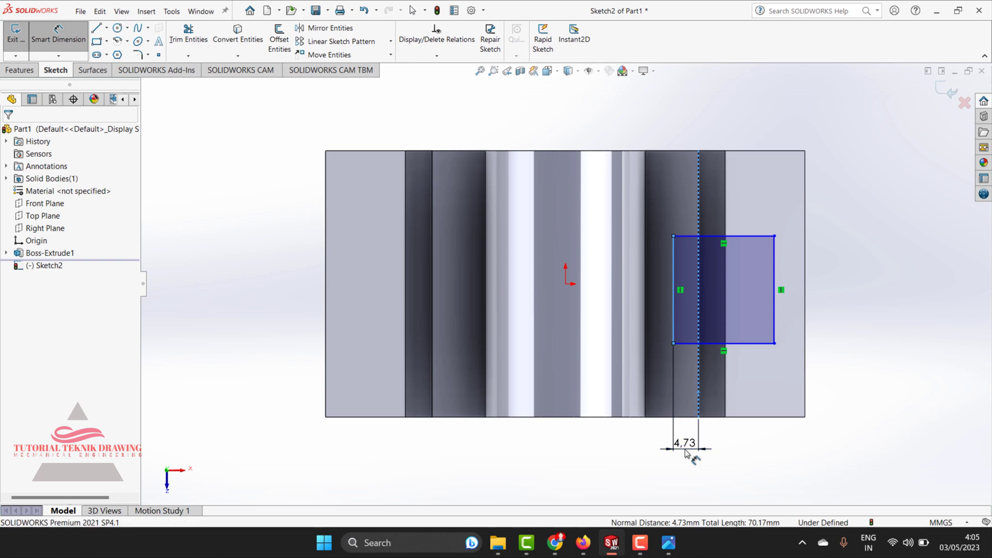
{"action": "left_click", "coordinate": [690, 459]}
{"action": "type", "text": "6"}
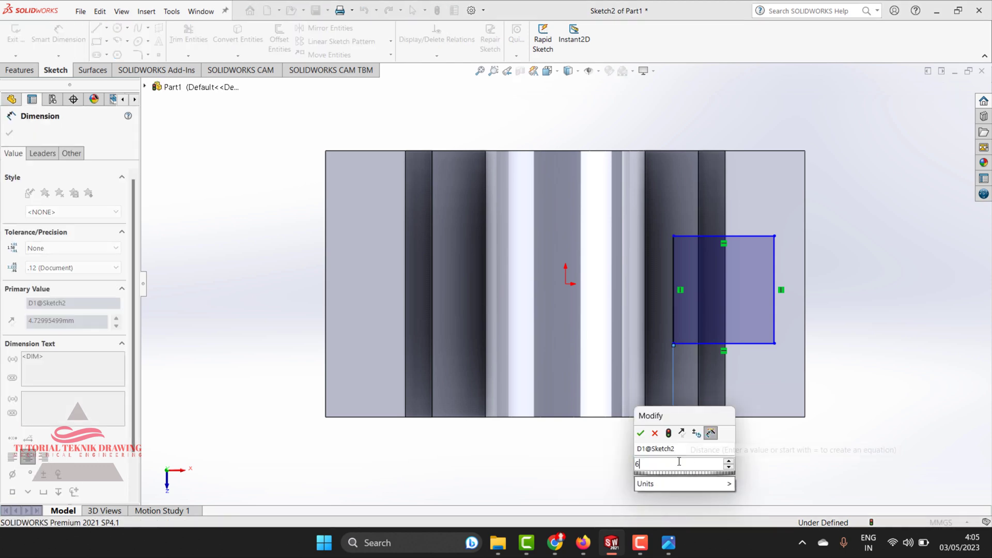
{"action": "key", "text": "Return"}
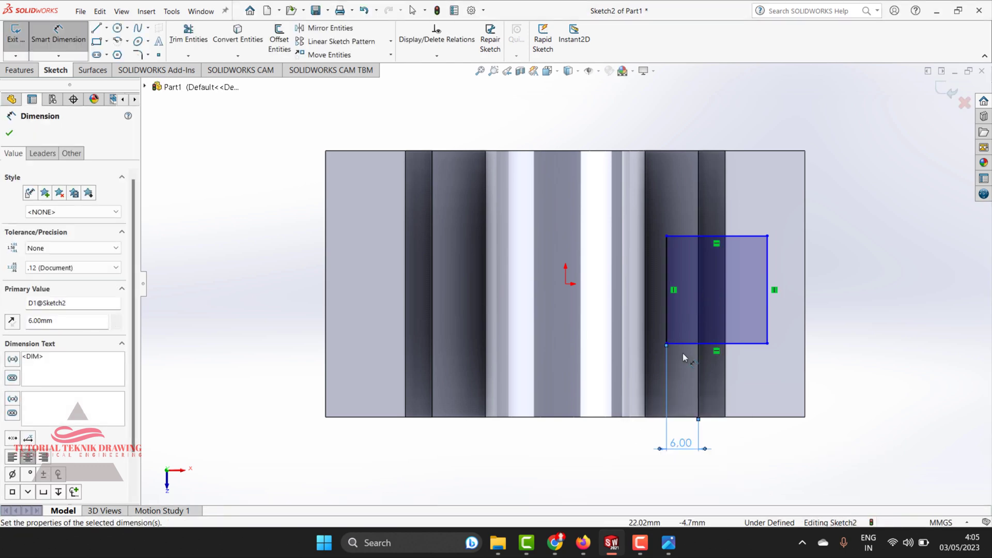
{"action": "left_click", "coordinate": [670, 549]}
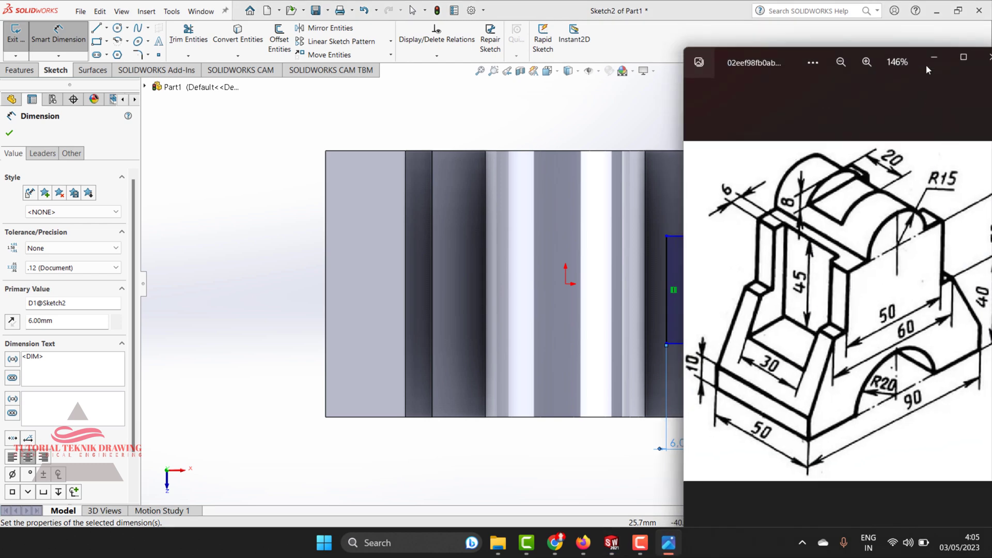
{"action": "left_click", "coordinate": [933, 57]}
{"action": "left_click", "coordinate": [693, 350]}
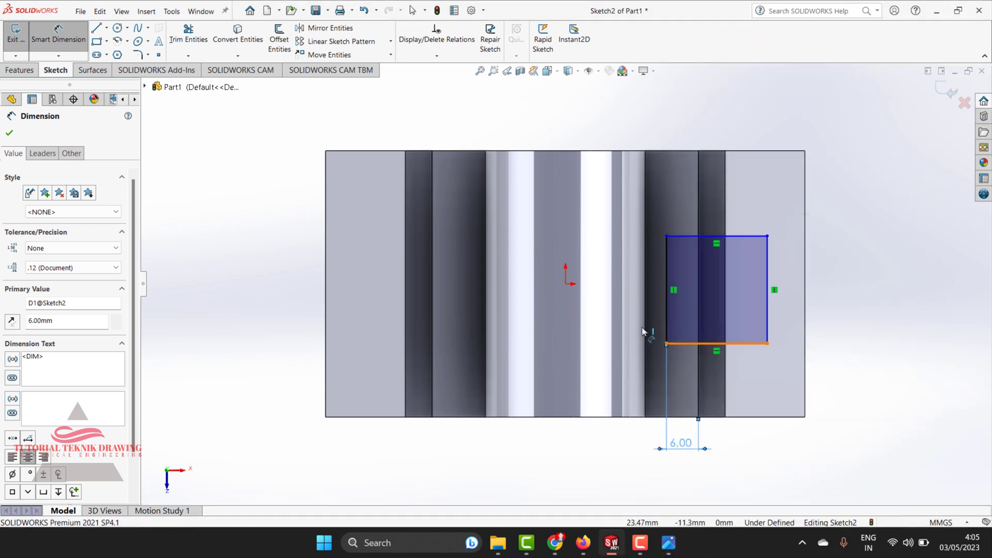
Dimension the rectangle's bottom and top edges 15 mm each from the origin
{"action": "left_click", "coordinate": [565, 285]}
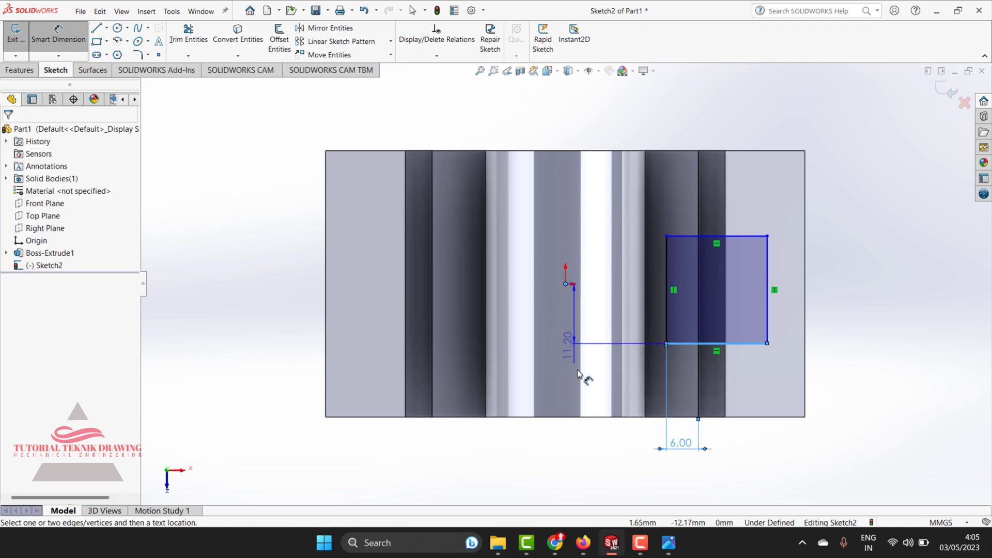
{"action": "left_click", "coordinate": [579, 311]}
{"action": "type", "text": "15"}
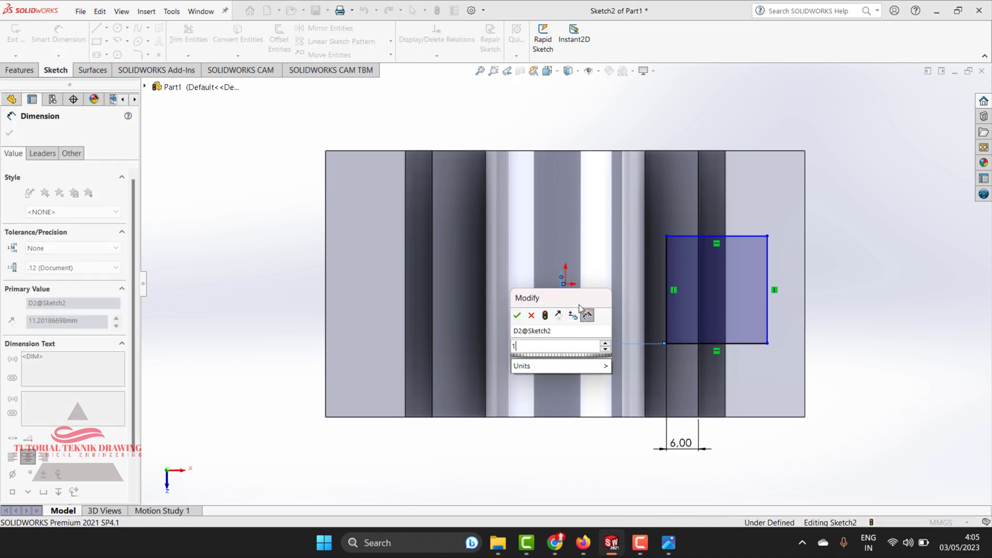
{"action": "left_click", "coordinate": [517, 316]}
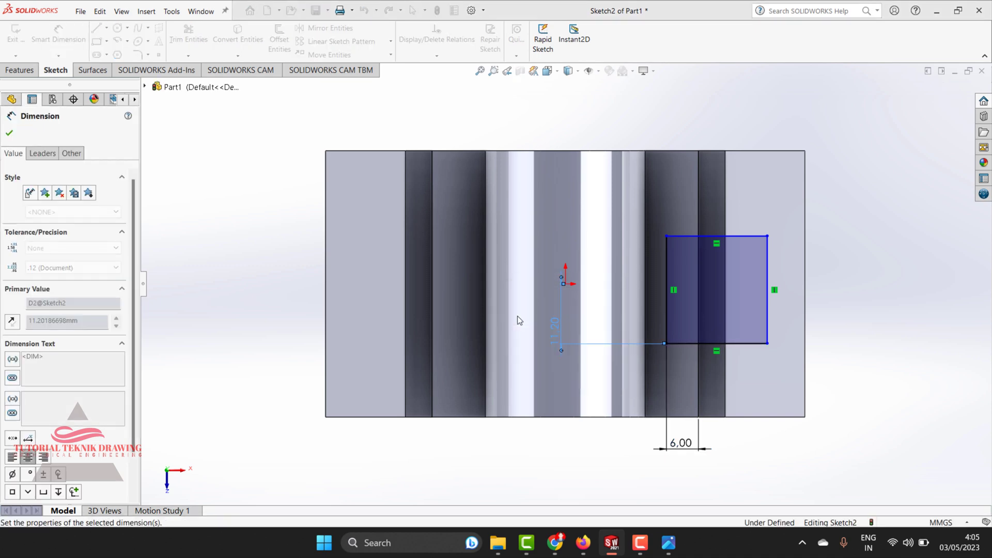
{"action": "left_click", "coordinate": [687, 237]}
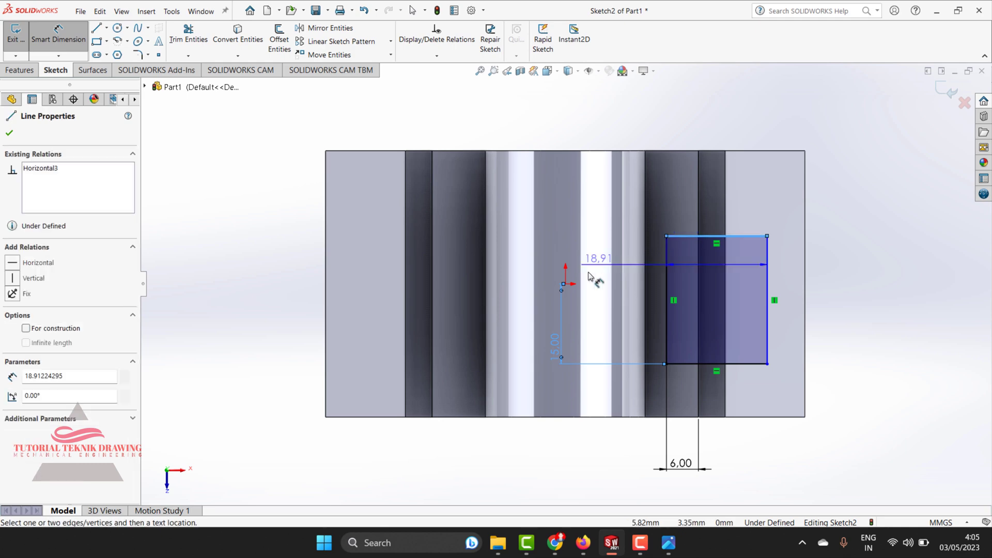
{"action": "left_click", "coordinate": [566, 288]}
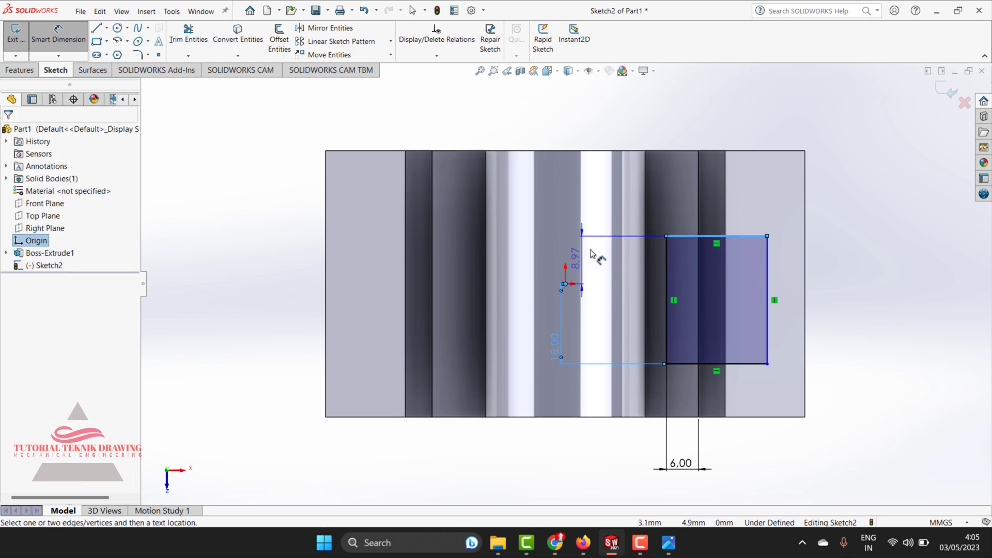
{"action": "left_click", "coordinate": [583, 256]}
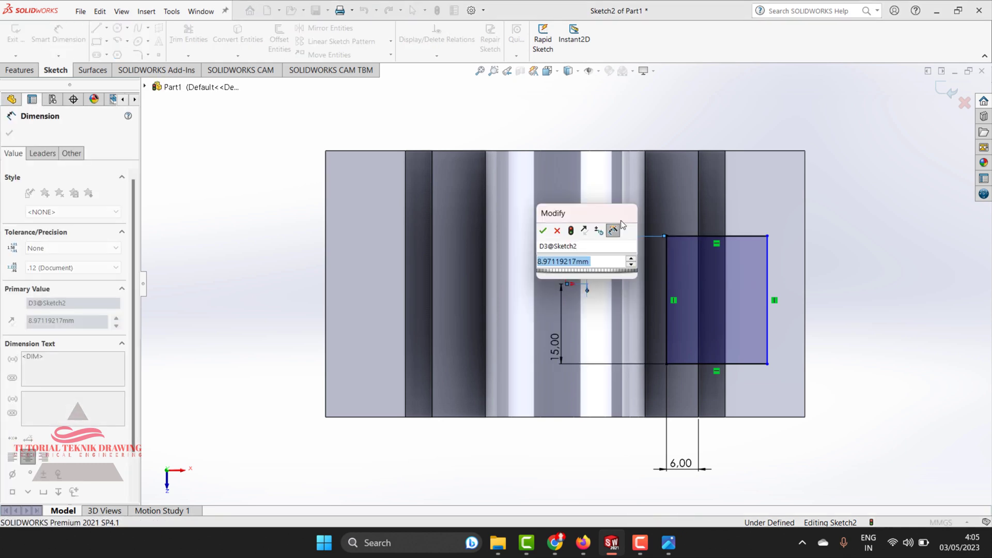
{"action": "type", "text": "15"}
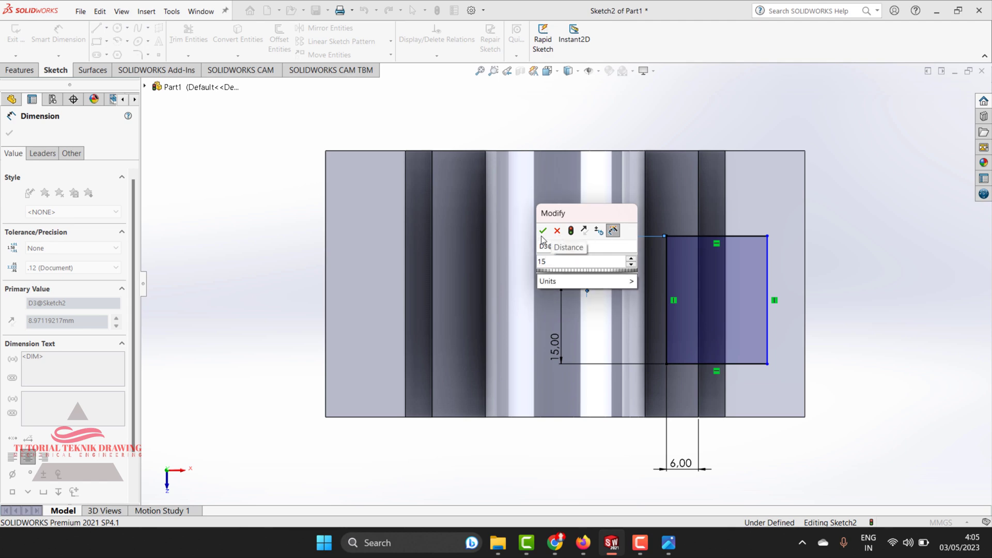
{"action": "left_click", "coordinate": [542, 231]}
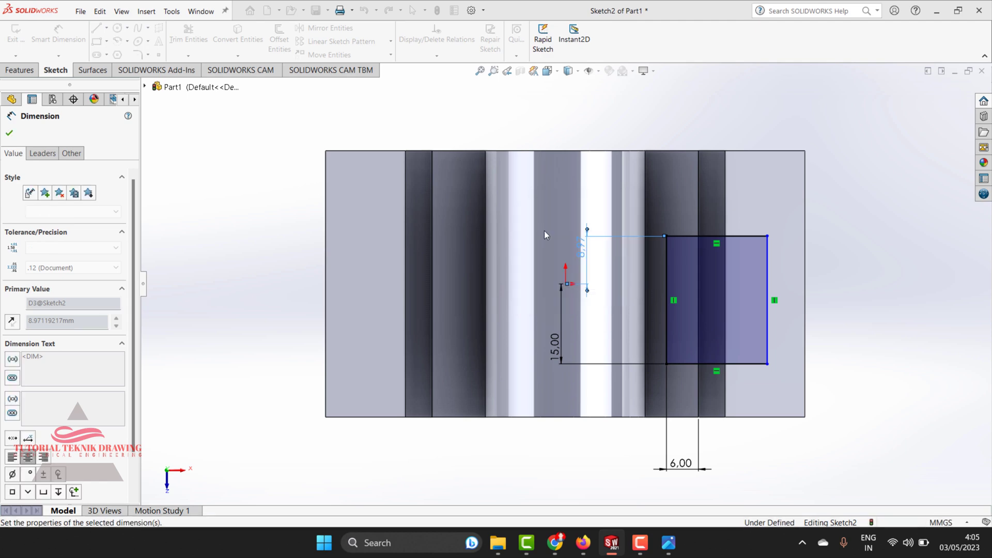
Give the rectangle's top edge a 20 mm width dimension
{"action": "left_click", "coordinate": [668, 542]}
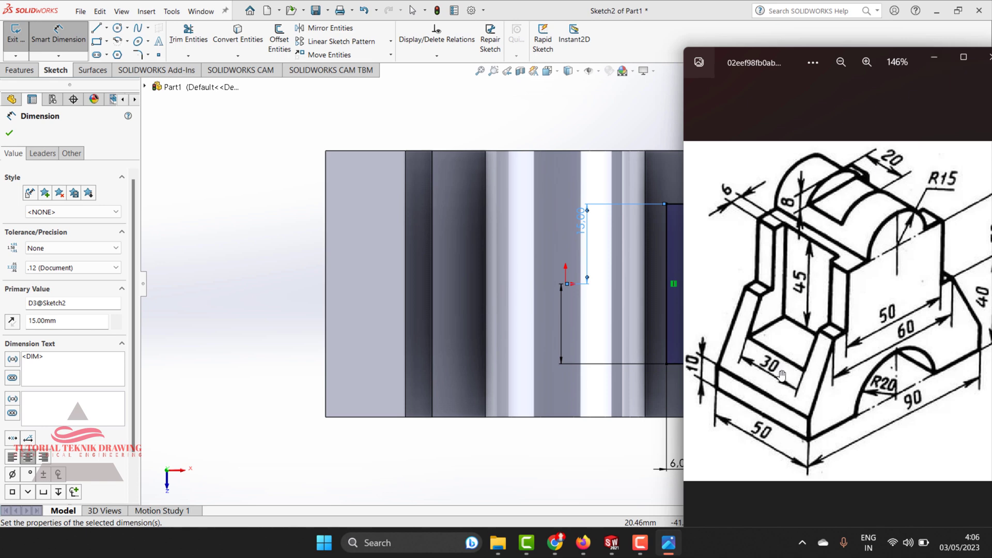
{"action": "scroll", "coordinate": [819, 367], "scroll_direction": "down", "scroll_amount": 1}
{"action": "scroll", "coordinate": [824, 384], "scroll_direction": "up", "scroll_amount": 1}
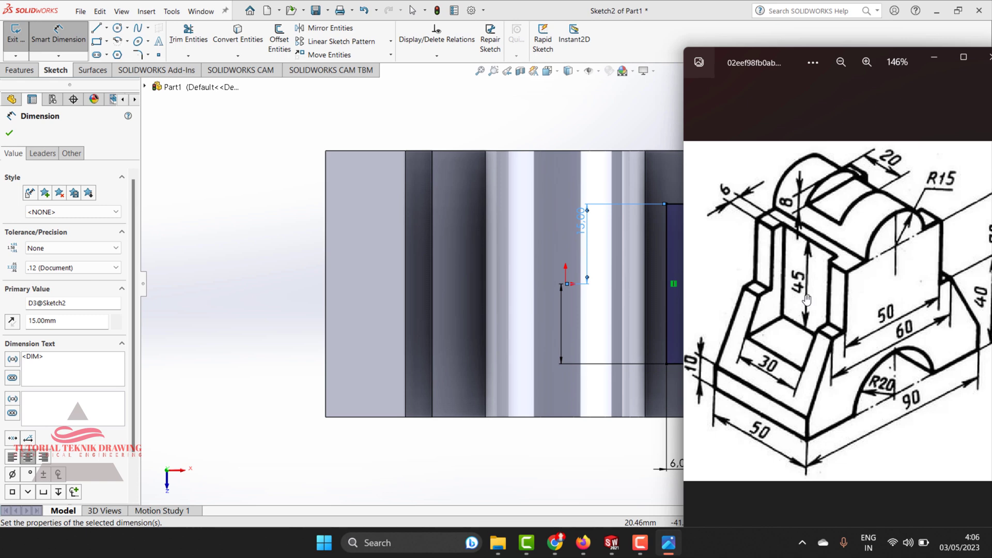
{"action": "left_click", "coordinate": [934, 57]}
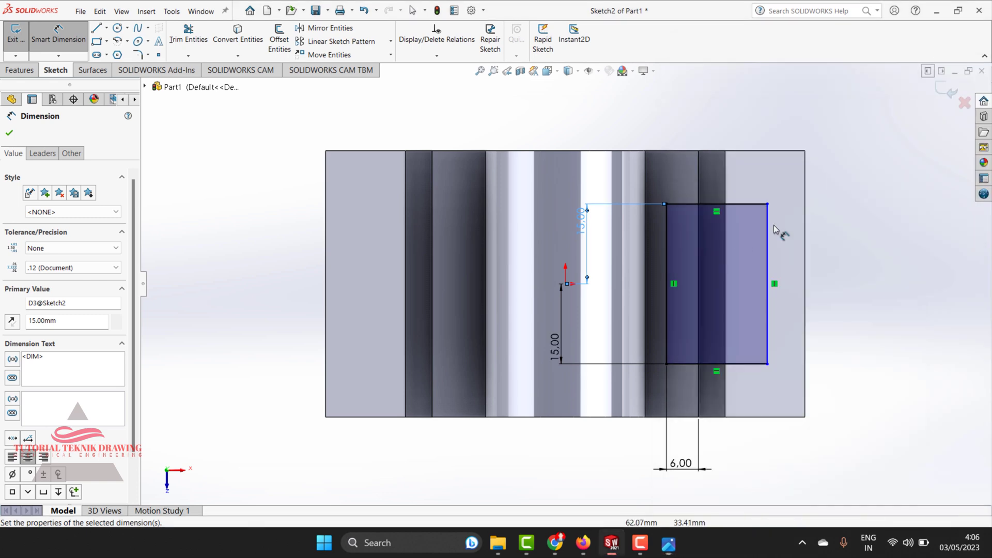
{"action": "left_click", "coordinate": [728, 204]}
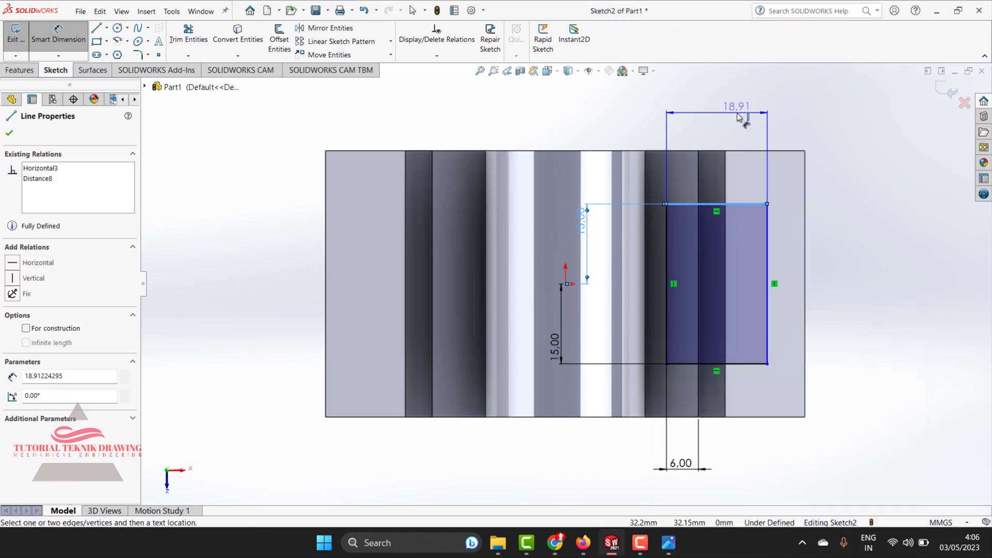
{"action": "left_click", "coordinate": [775, 109]}
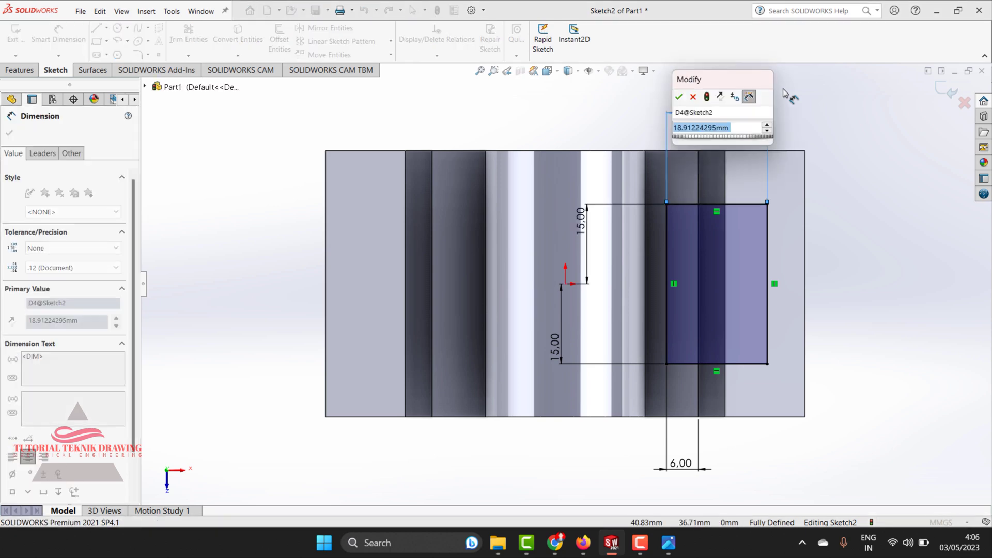
{"action": "type", "text": "20"}
{"action": "left_click", "coordinate": [679, 98]}
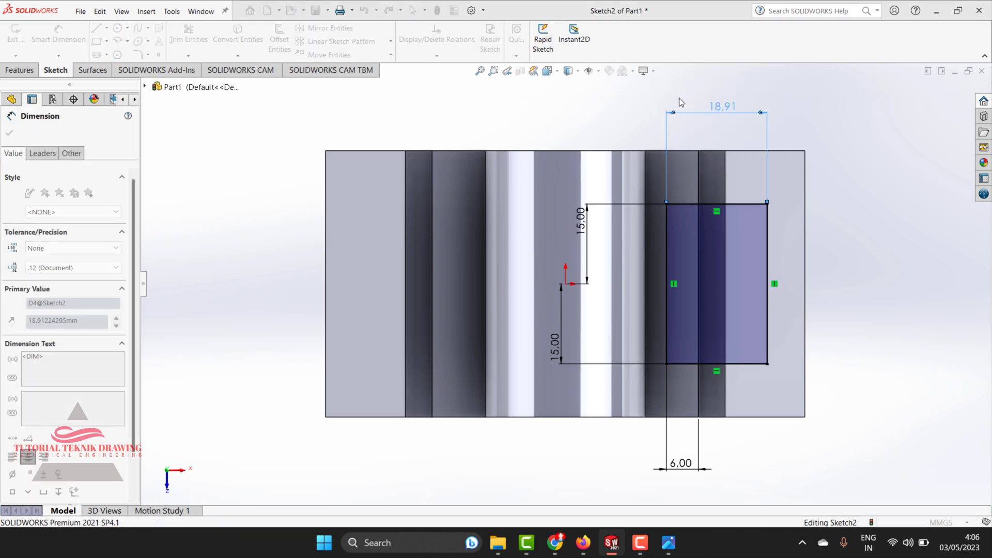
Close the dimension editor after rechecking the reference drawing
{"action": "left_click", "coordinate": [669, 543]}
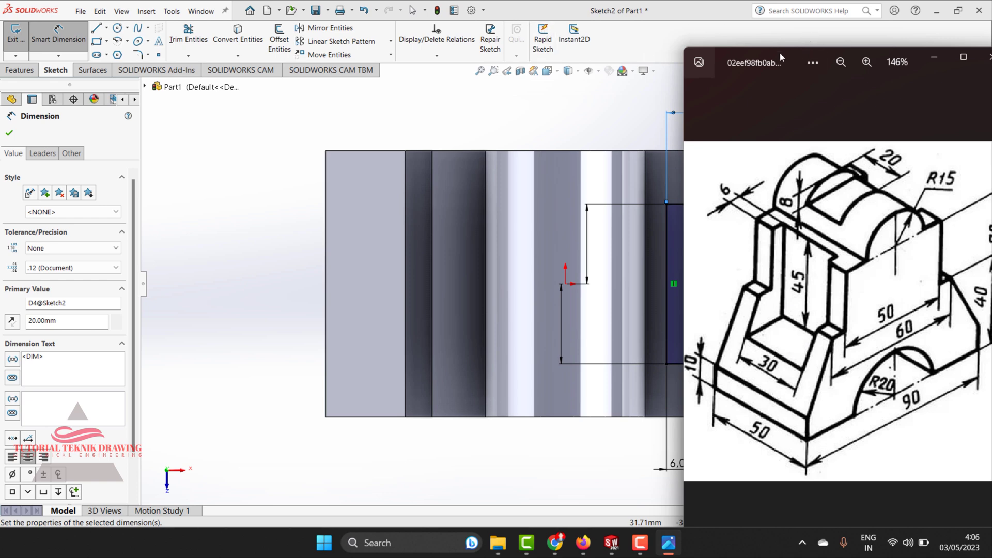
{"action": "left_click_drag", "start_coordinate": [781, 57], "coordinate": [388, 43]}
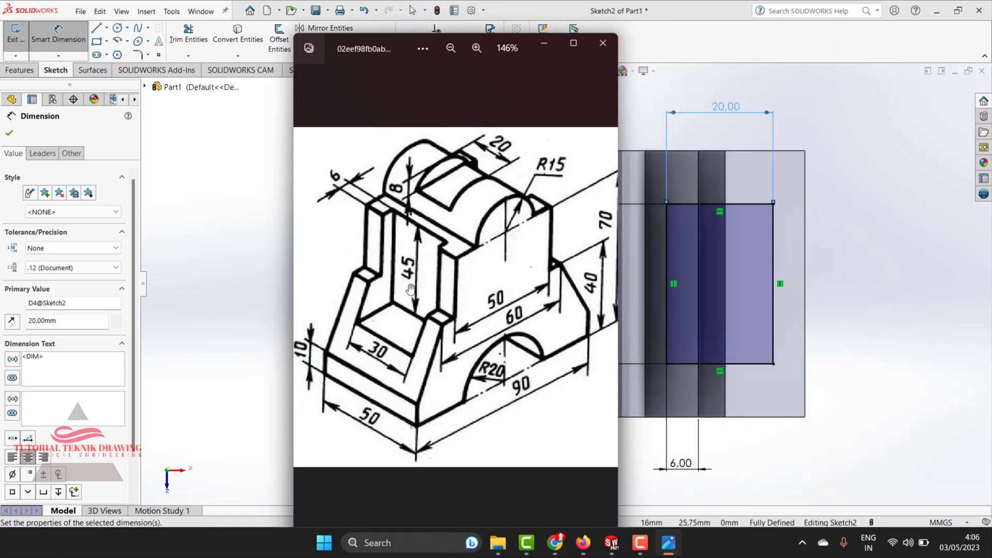
{"action": "left_click", "coordinate": [542, 51]}
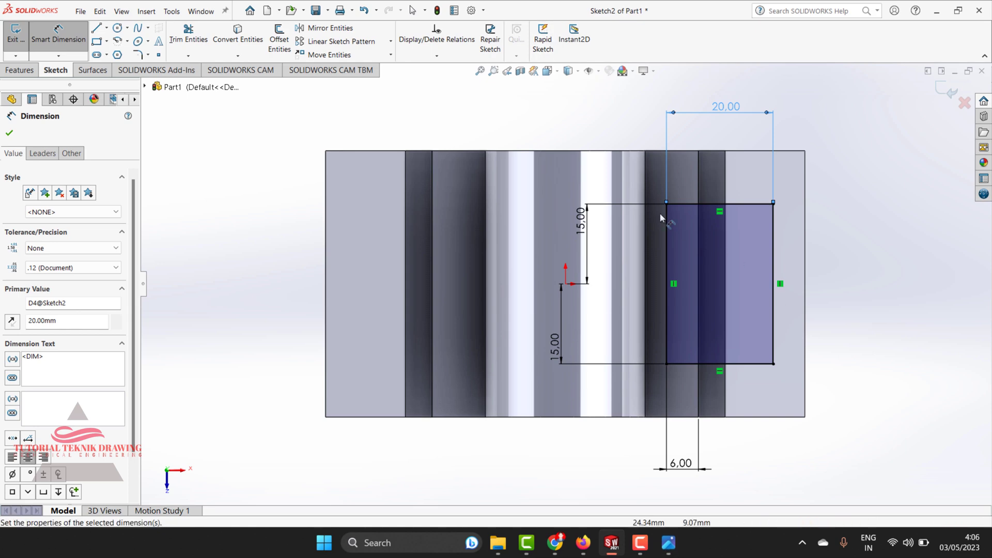
{"action": "left_click", "coordinate": [10, 134]}
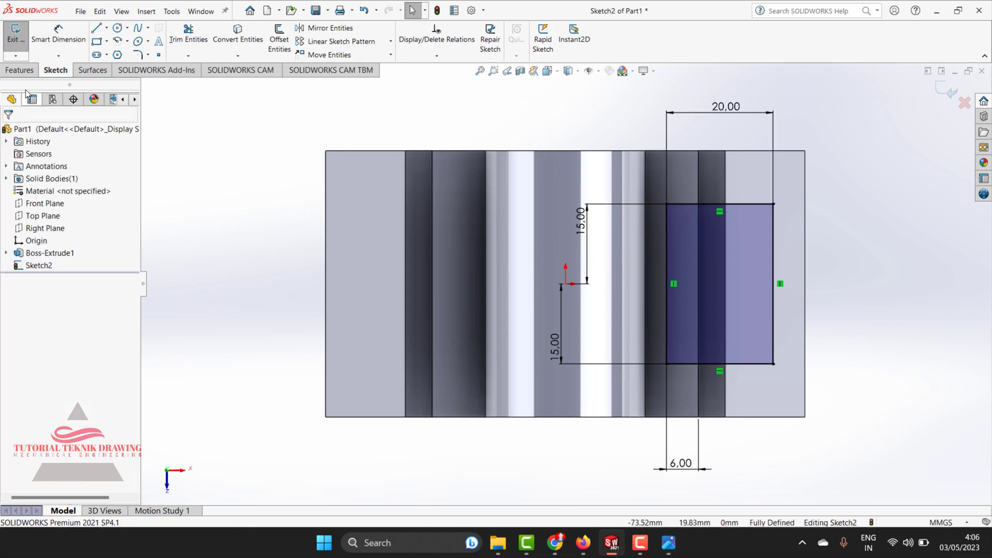
{"action": "left_click", "coordinate": [668, 542]}
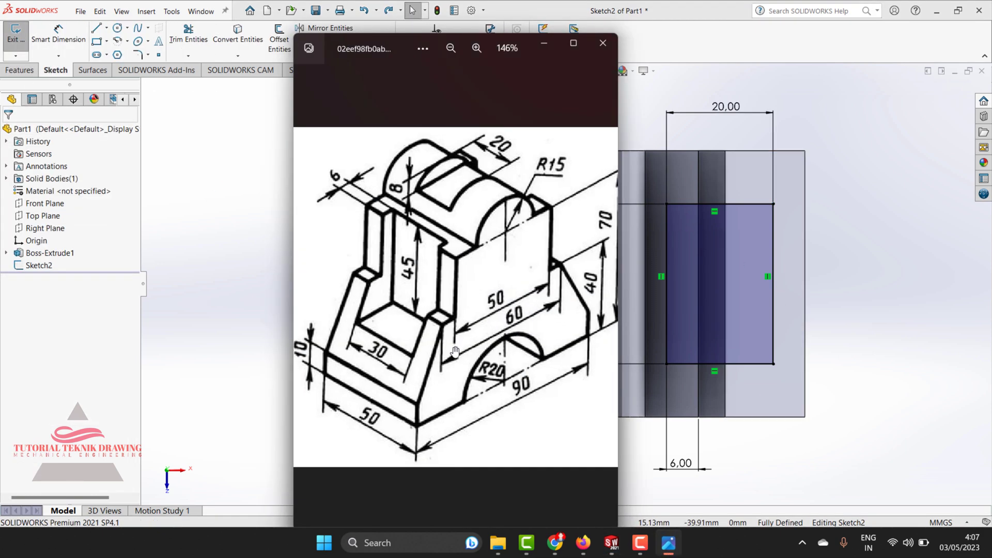
{"action": "left_click", "coordinate": [543, 43]}
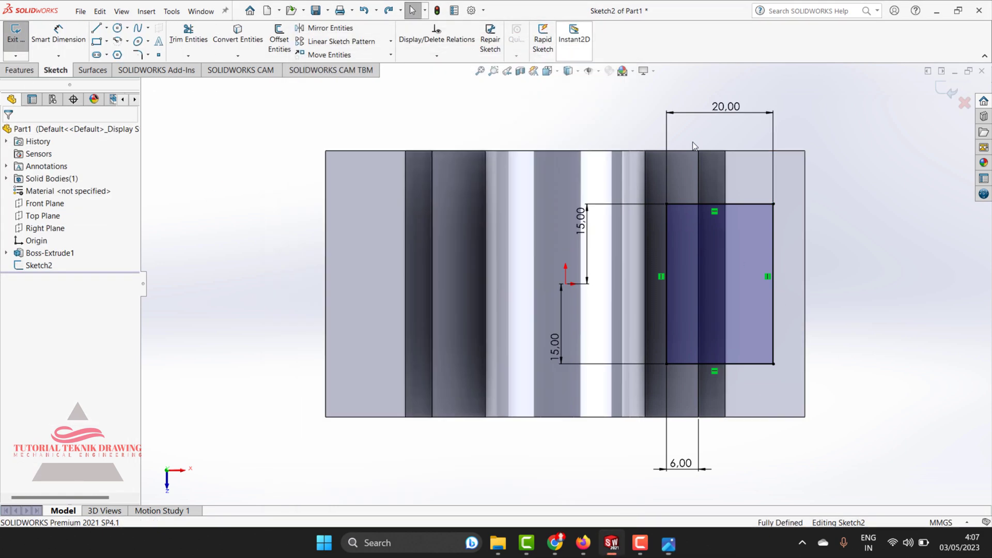
{"action": "left_click", "coordinate": [20, 70]}
Cancel the boss extrusion, switch to Isometric, and extruded-cut the Sketch2 rectangle
{"action": "left_click", "coordinate": [21, 38]}
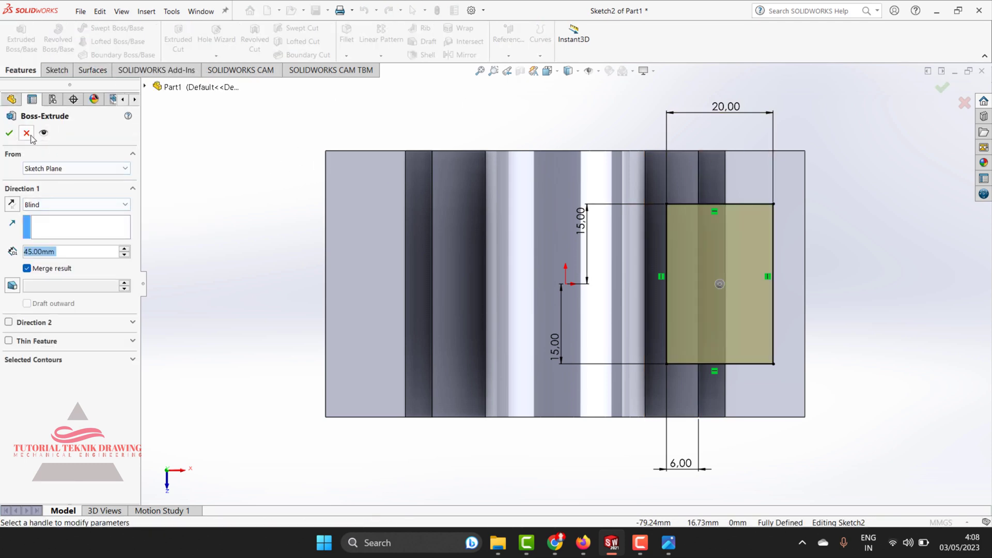
{"action": "left_click", "coordinate": [27, 133]}
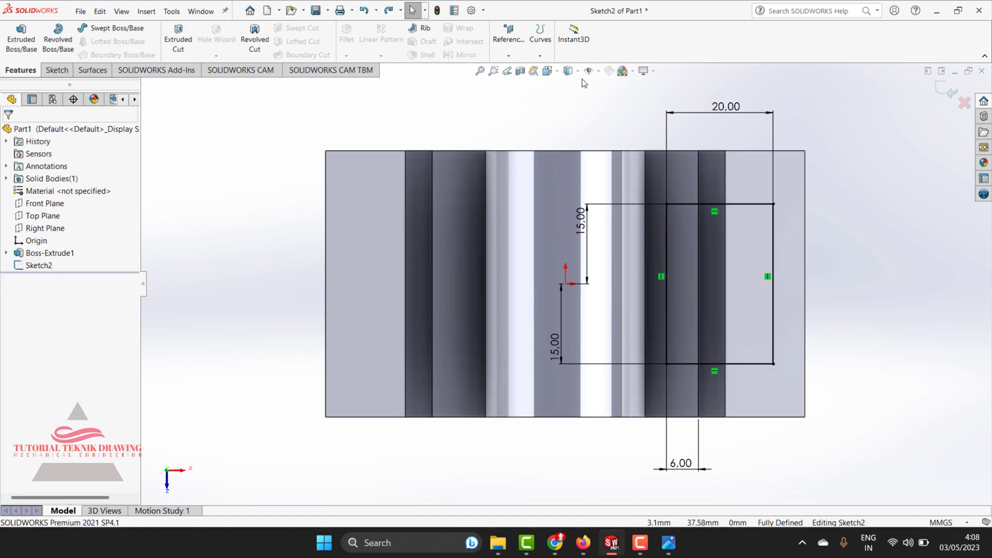
{"action": "left_click", "coordinate": [182, 470]}
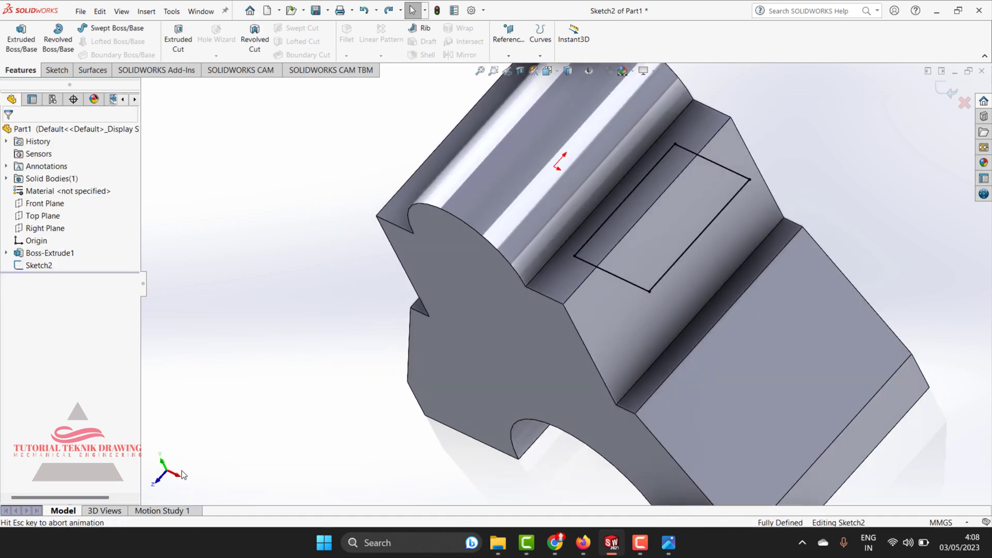
{"action": "left_click", "coordinate": [560, 70]}
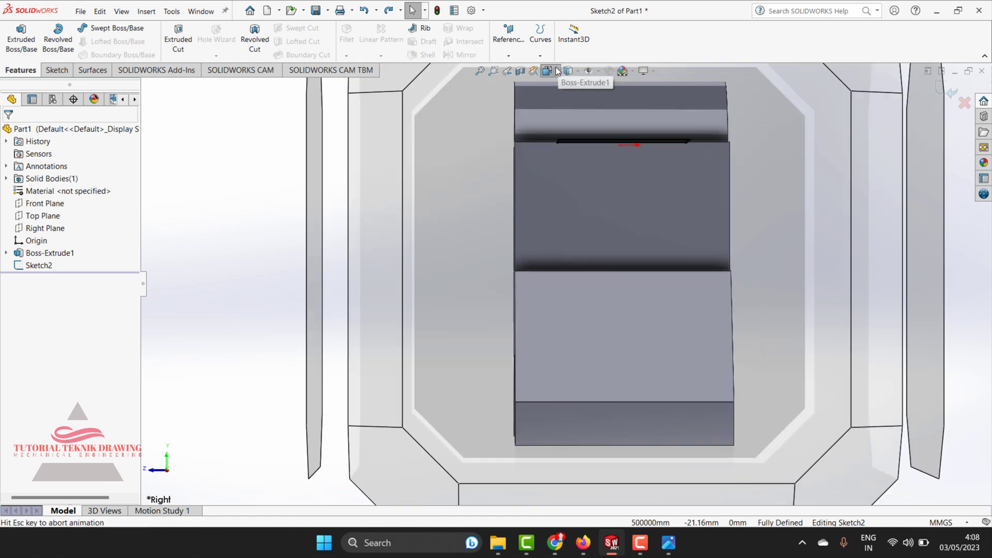
{"action": "left_click", "coordinate": [538, 231]}
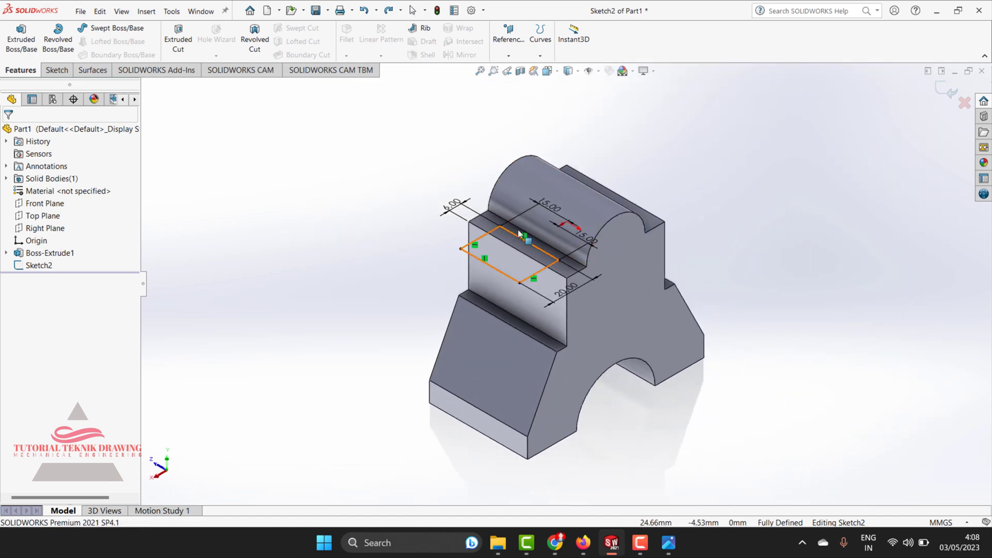
{"action": "left_click", "coordinate": [178, 32]}
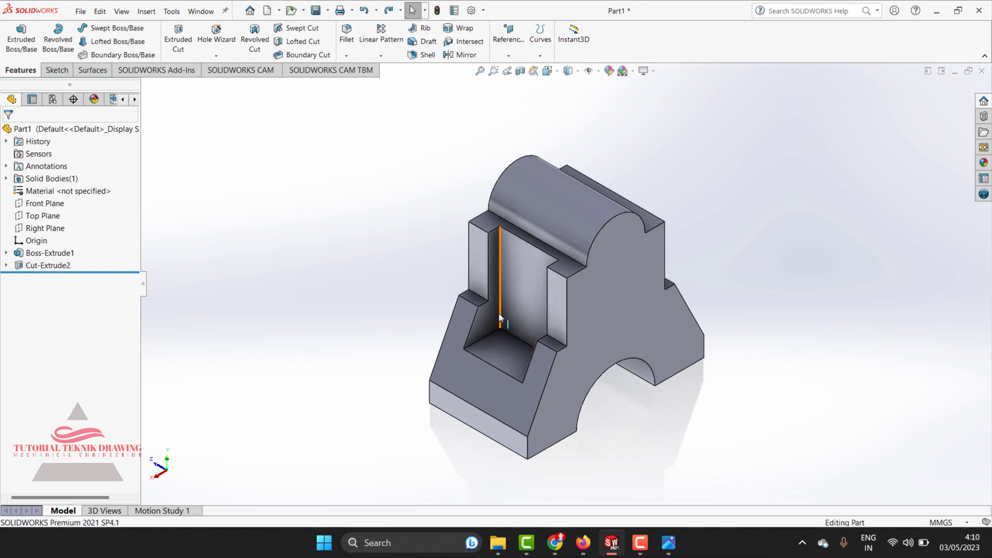
{"action": "left_click", "coordinate": [380, 56]}
Set up a mirror of Cut-Extrude2 about a pocket face, then cancel it
{"action": "left_click", "coordinate": [379, 95]}
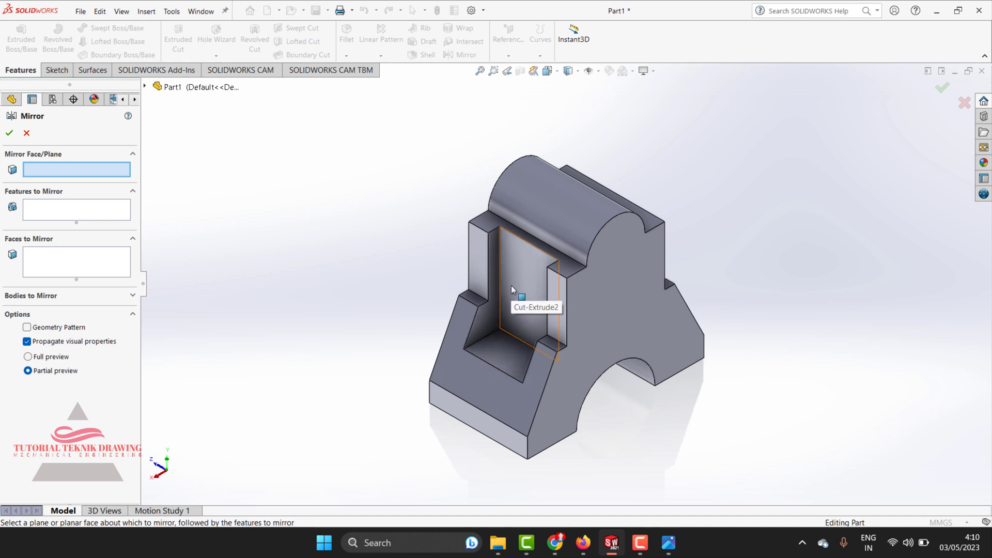
{"action": "left_click", "coordinate": [497, 329]}
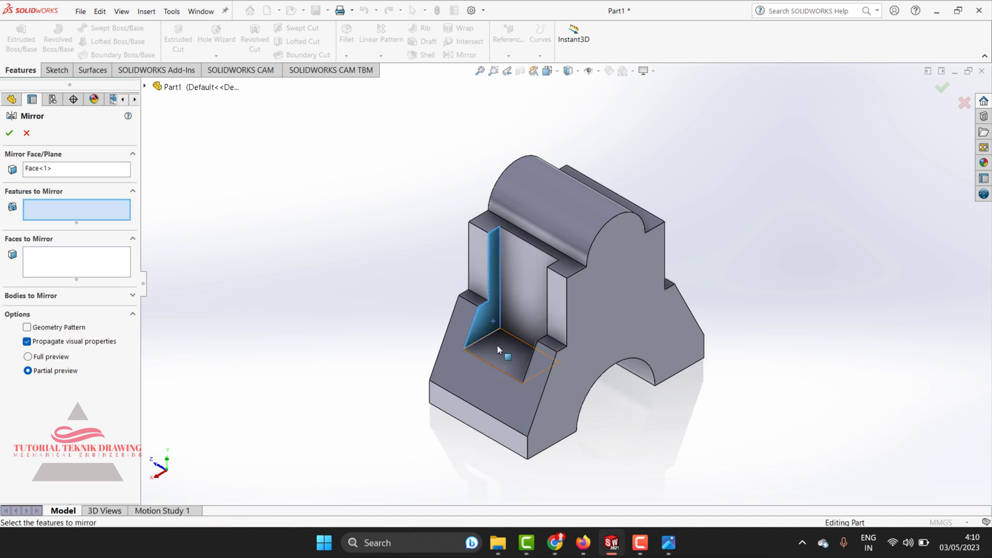
{"action": "left_click", "coordinate": [58, 171]}
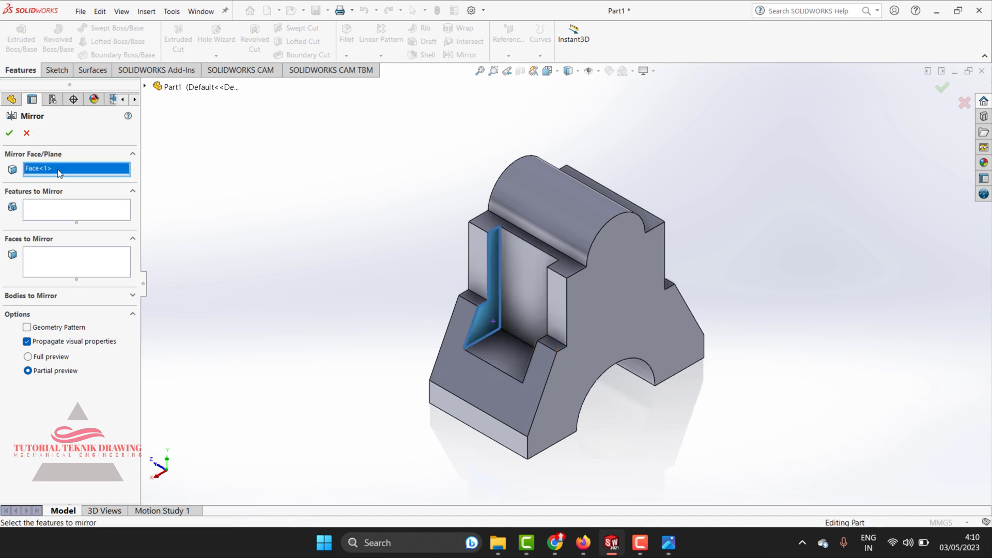
{"action": "left_click", "coordinate": [533, 302]}
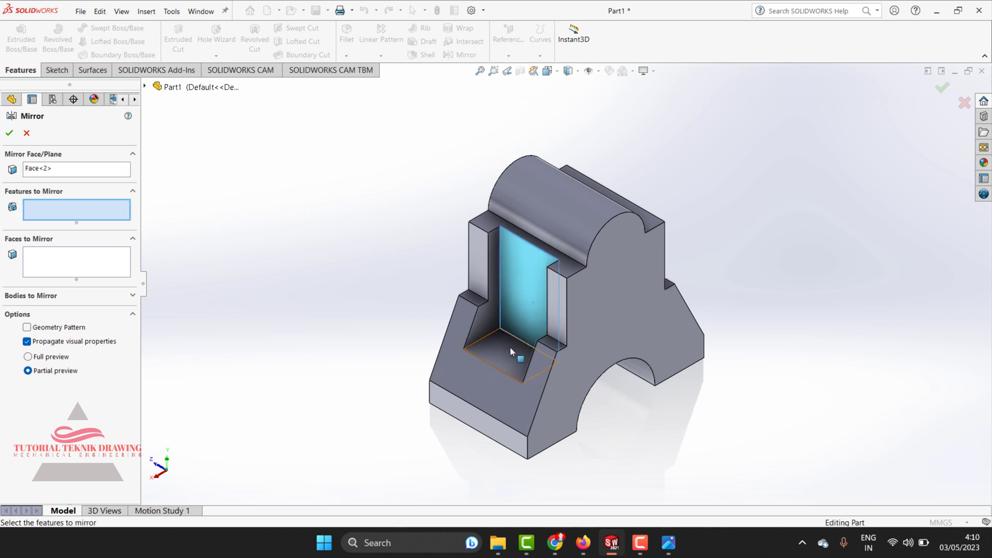
{"action": "left_click", "coordinate": [509, 346]}
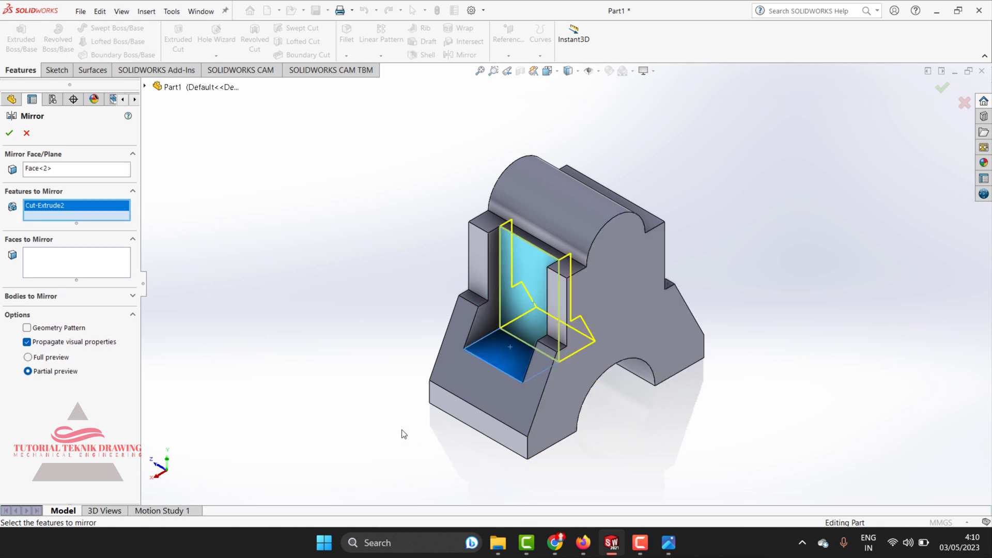
{"action": "left_click", "coordinate": [27, 133]}
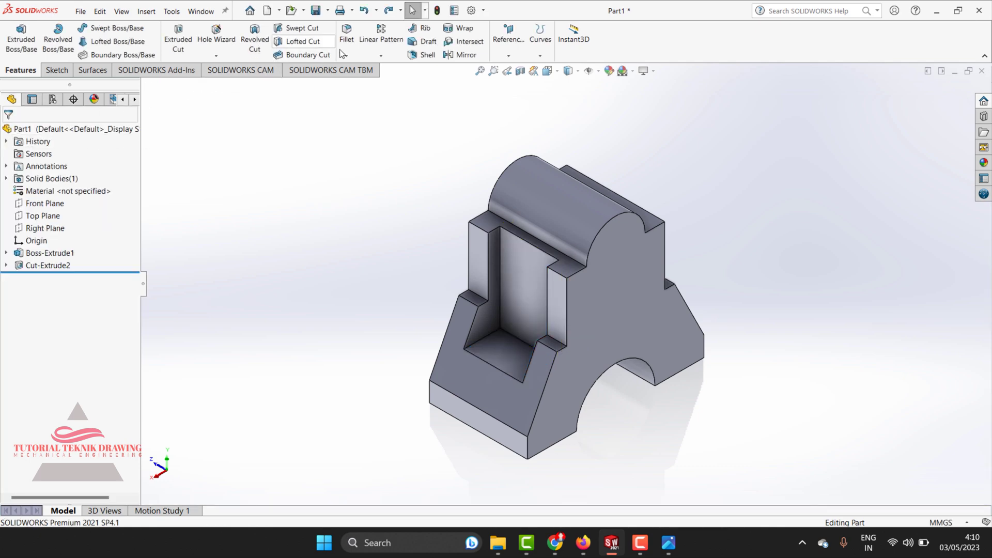
Mirror Cut-Extrude2 across the Right Plane from the expanded feature tree
{"action": "left_click", "coordinate": [378, 56]}
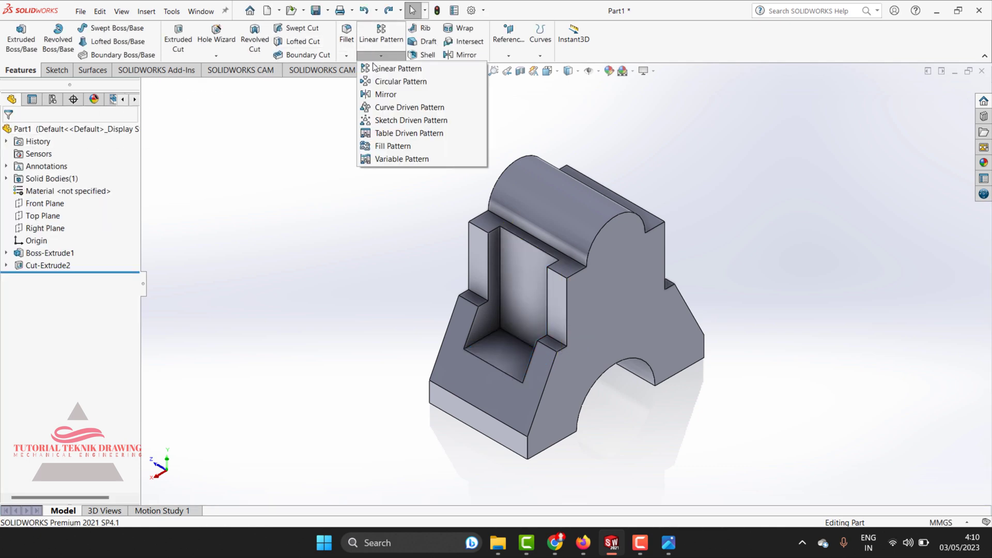
{"action": "left_click", "coordinate": [386, 94]}
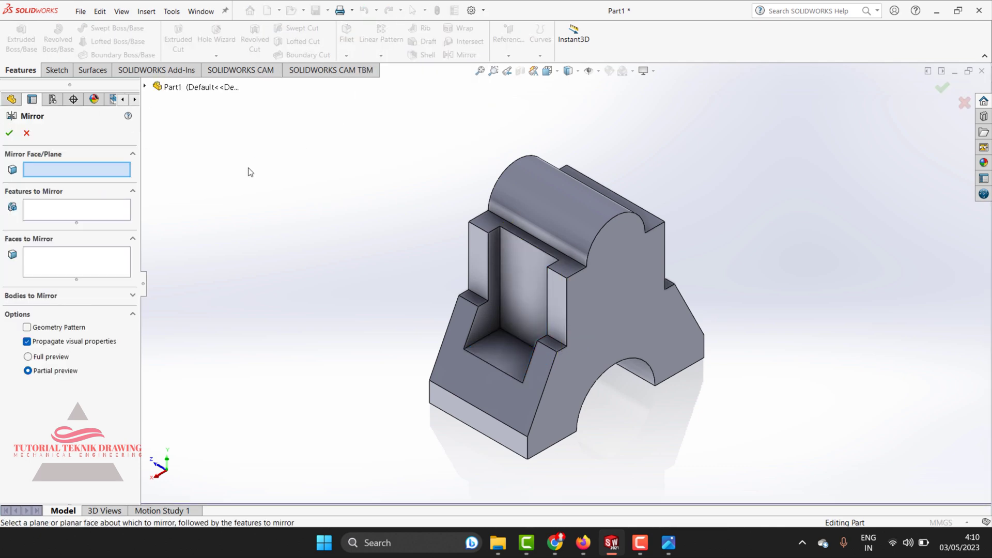
{"action": "left_click", "coordinate": [145, 86]}
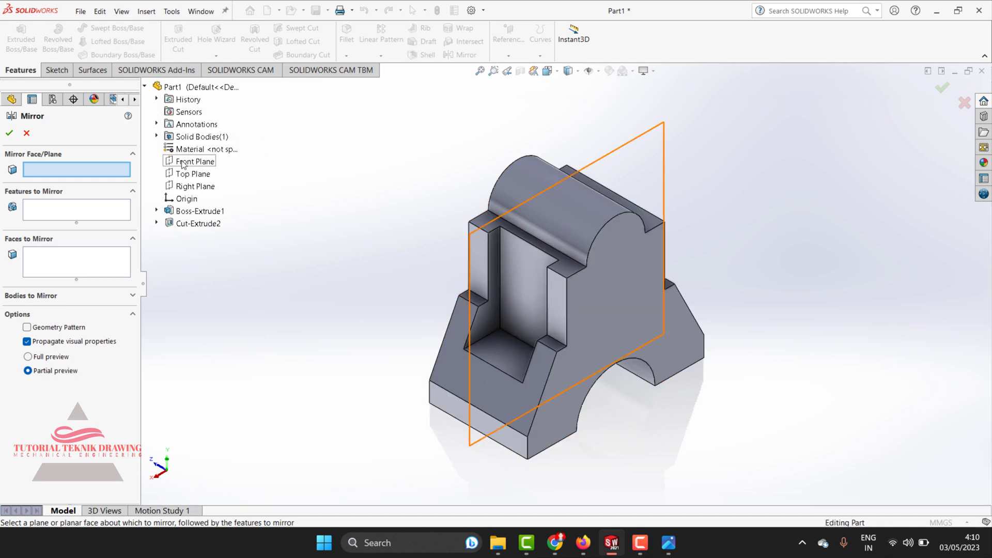
{"action": "left_click", "coordinate": [188, 187]}
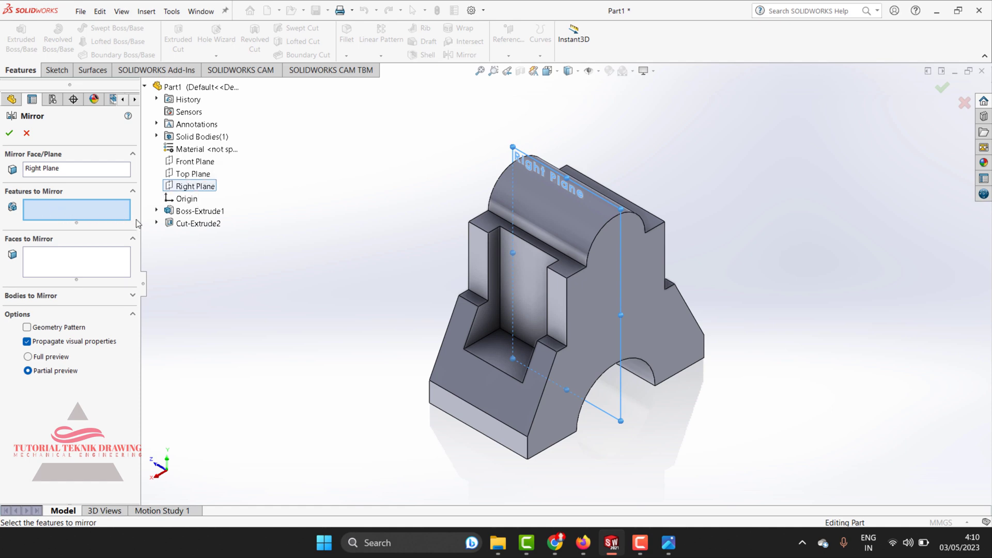
{"action": "left_click", "coordinate": [540, 306]}
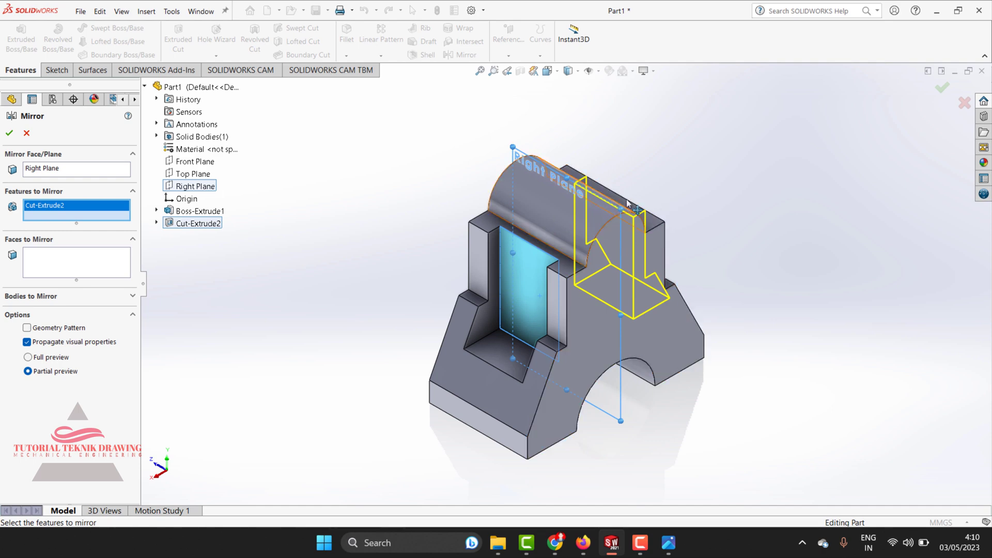
{"action": "left_click", "coordinate": [10, 133]}
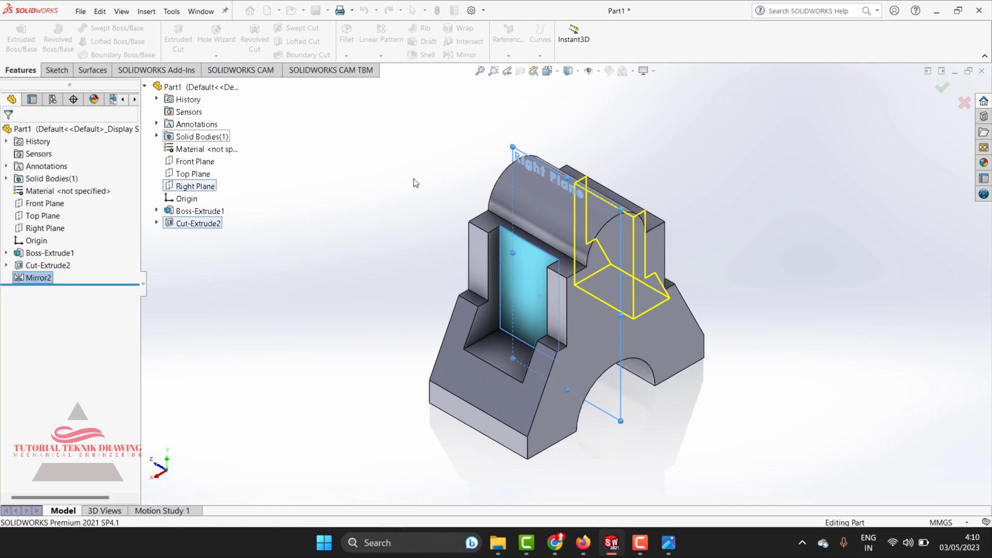
{"action": "right_click", "coordinate": [437, 234]}
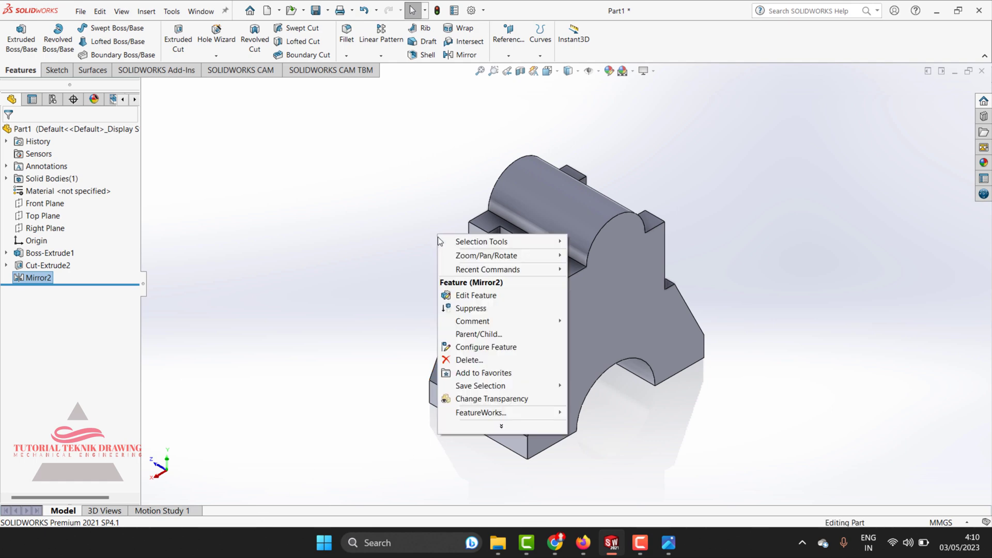
{"action": "key", "text": "Escape"}
{"action": "right_click", "coordinate": [439, 212]}
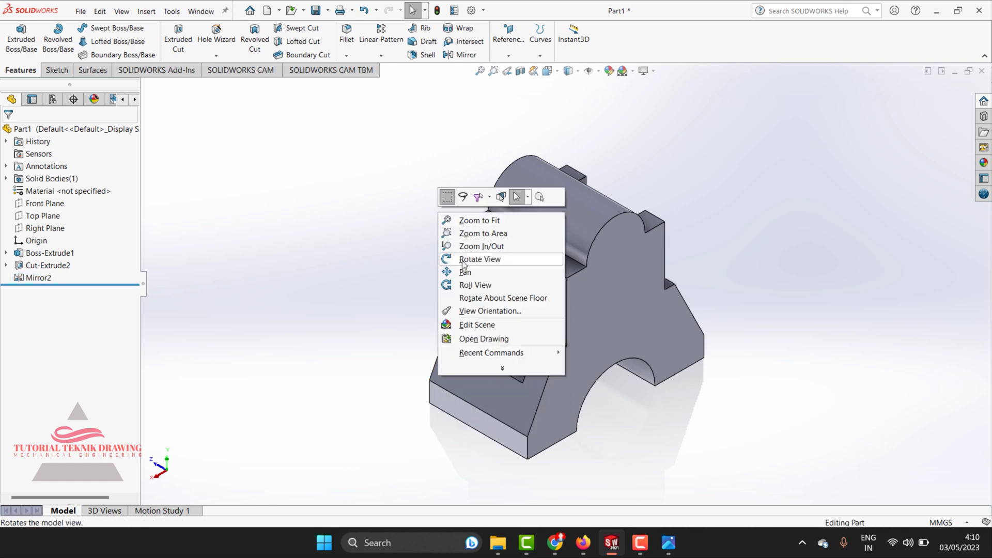
{"action": "left_click", "coordinate": [479, 259]}
{"action": "mouse_move", "coordinate": [465, 261]}
{"action": "left_mouse_down"}
{"action": "mouse_move", "coordinate": [460, 373]}
{"action": "mouse_move", "coordinate": [508, 313]}
{"action": "left_mouse_up"}
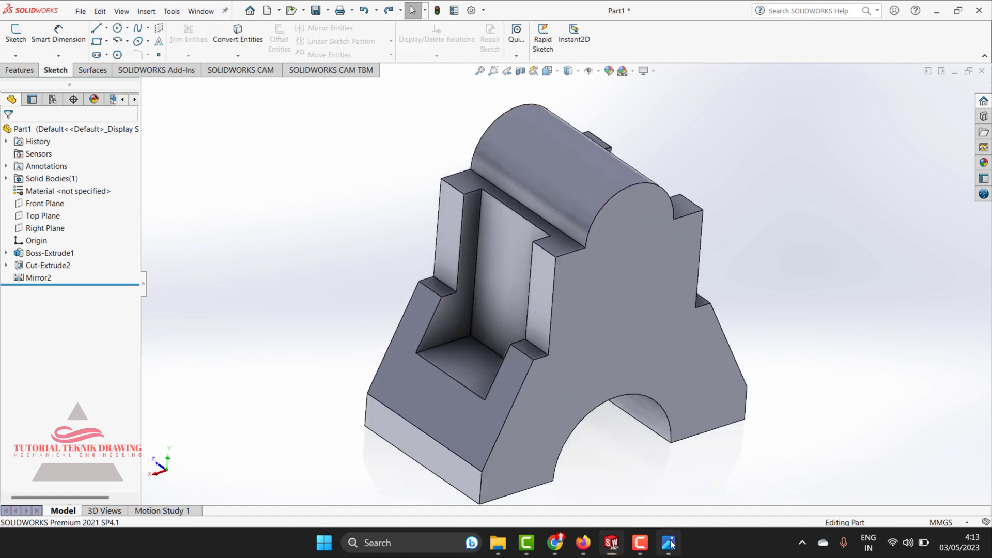
{"action": "left_click", "coordinate": [667, 542]}
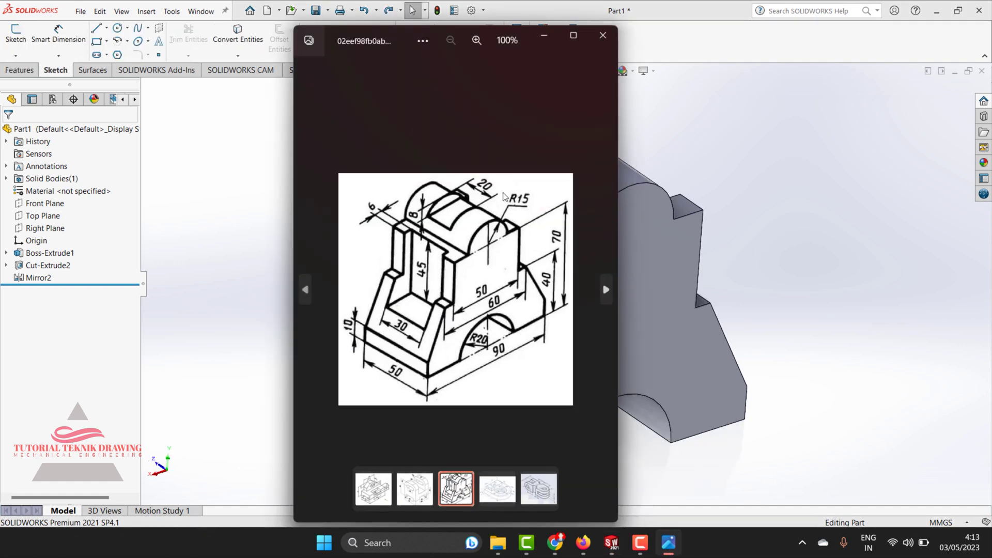
{"action": "left_click_drag", "start_coordinate": [440, 41], "coordinate": [691, 25]}
{"action": "scroll", "coordinate": [693, 148], "scroll_direction": "up", "scroll_amount": 2}
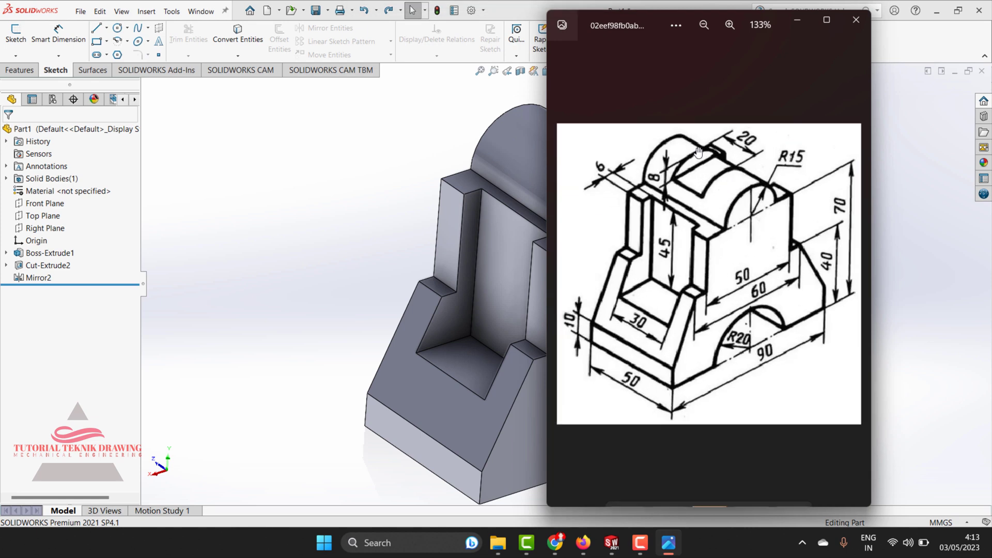
{"action": "scroll", "coordinate": [694, 148], "scroll_direction": "up", "scroll_amount": 3}
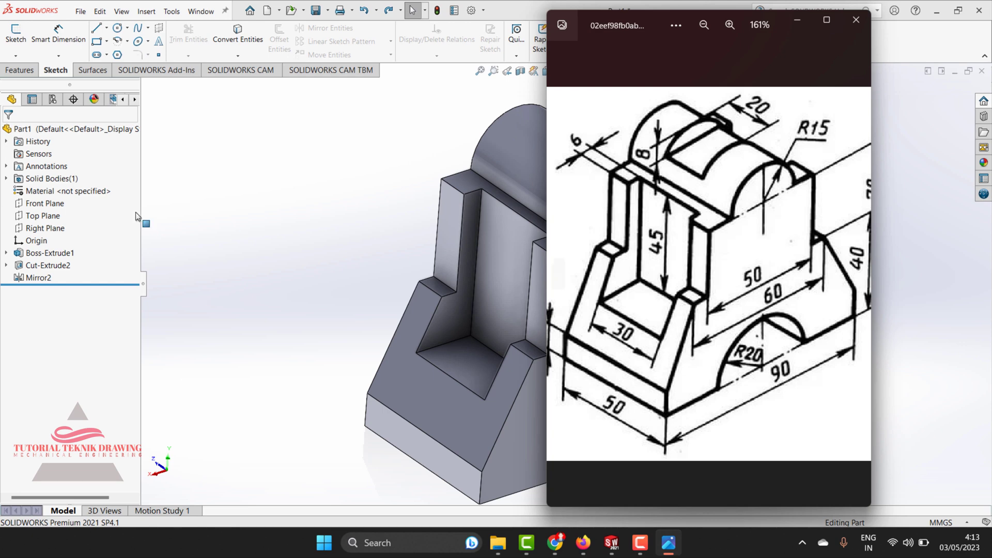
{"action": "left_click", "coordinate": [250, 155]}
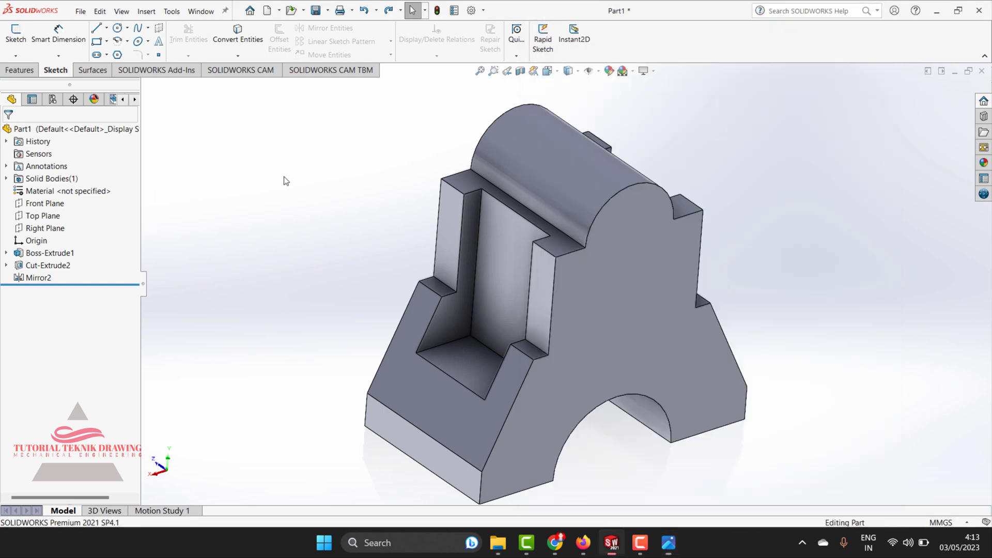
On the pocket's back face, viewed normal, sketch a center rectangle above the part
{"action": "left_click", "coordinate": [504, 221]}
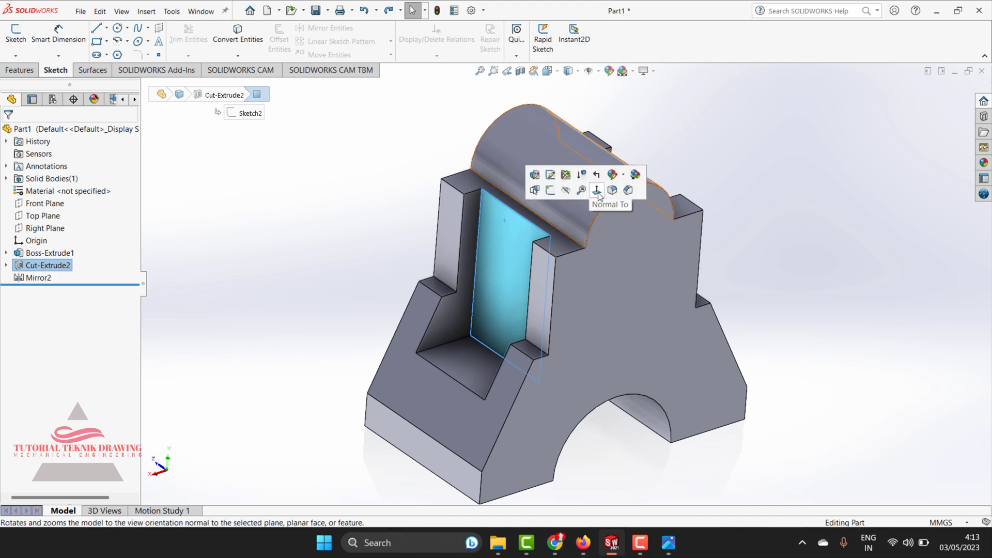
{"action": "left_click", "coordinate": [597, 192]}
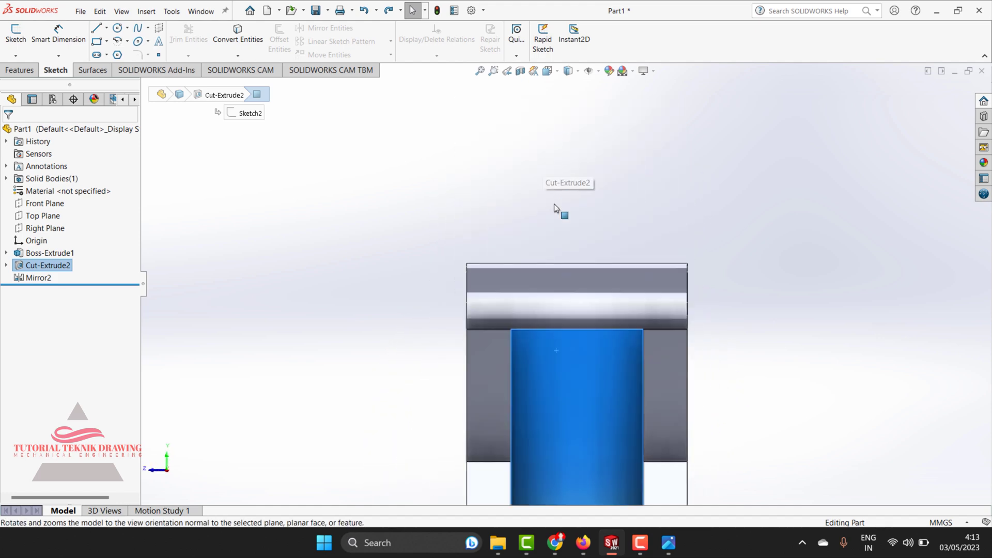
{"action": "left_click", "coordinate": [107, 41]}
{"action": "left_click", "coordinate": [127, 67]}
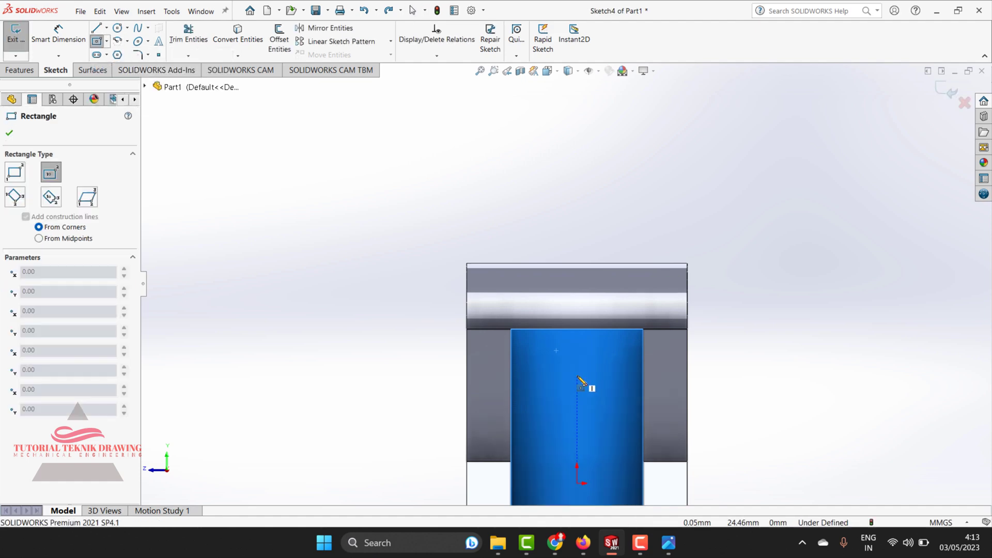
{"action": "left_click", "coordinate": [576, 206]}
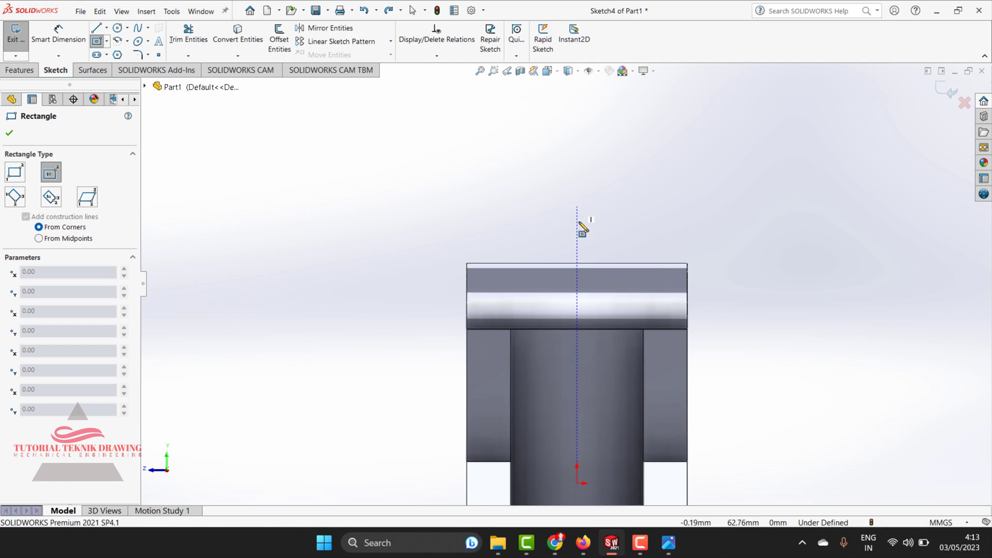
{"action": "left_click", "coordinate": [633, 283]}
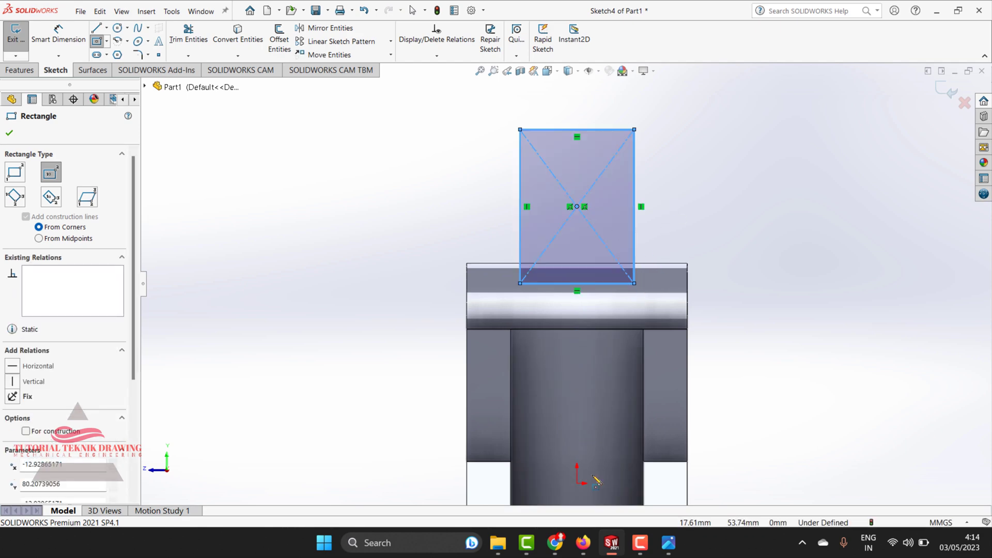
Check the reference drawing, then start and cancel a dimension on the rectangle's bottom edge
{"action": "left_click", "coordinate": [668, 542]}
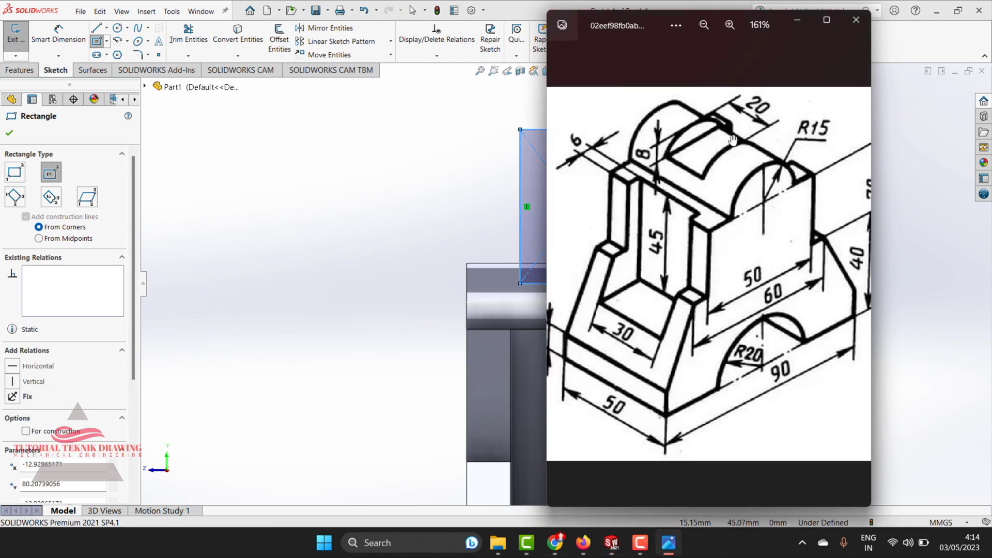
{"action": "left_click", "coordinate": [792, 23]}
{"action": "left_click", "coordinate": [58, 29]}
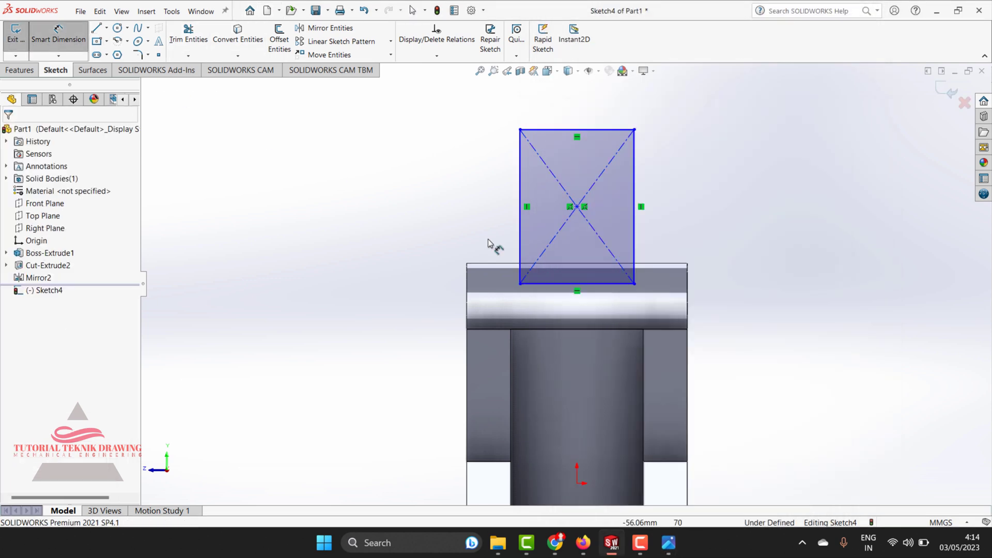
{"action": "left_click", "coordinate": [604, 285]}
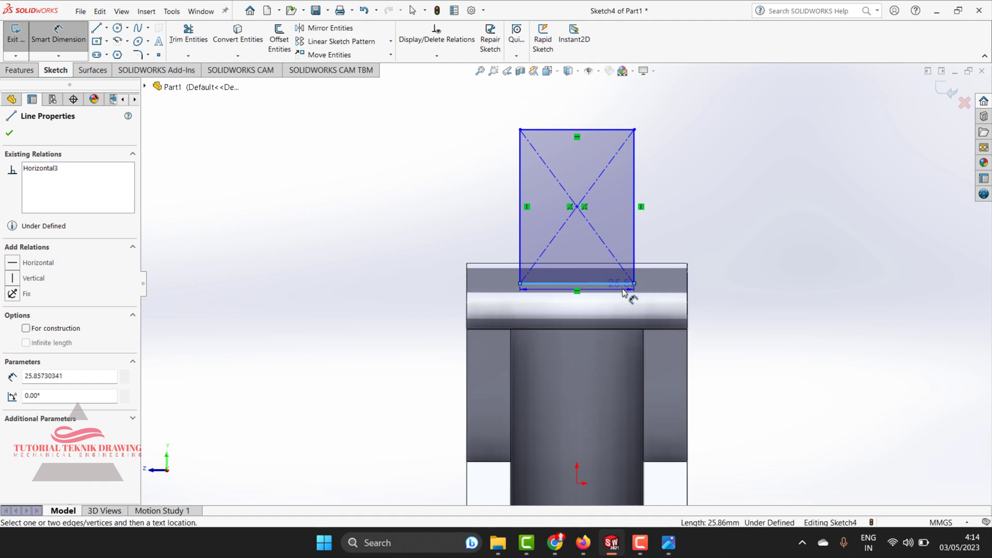
{"action": "key", "text": "Escape"}
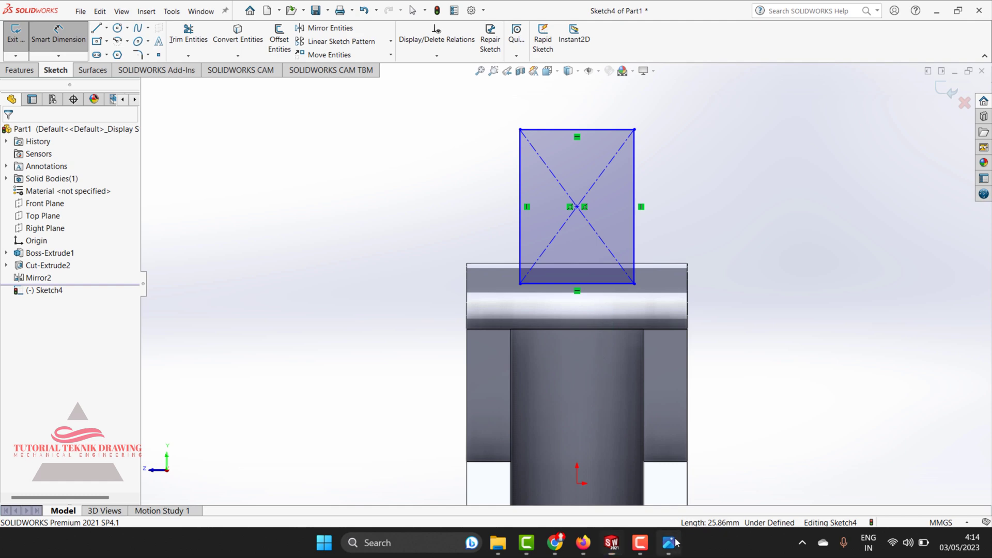
Dimension the rectangle's bottom line 8 mm from the lower part edge
{"action": "left_click", "coordinate": [671, 541]}
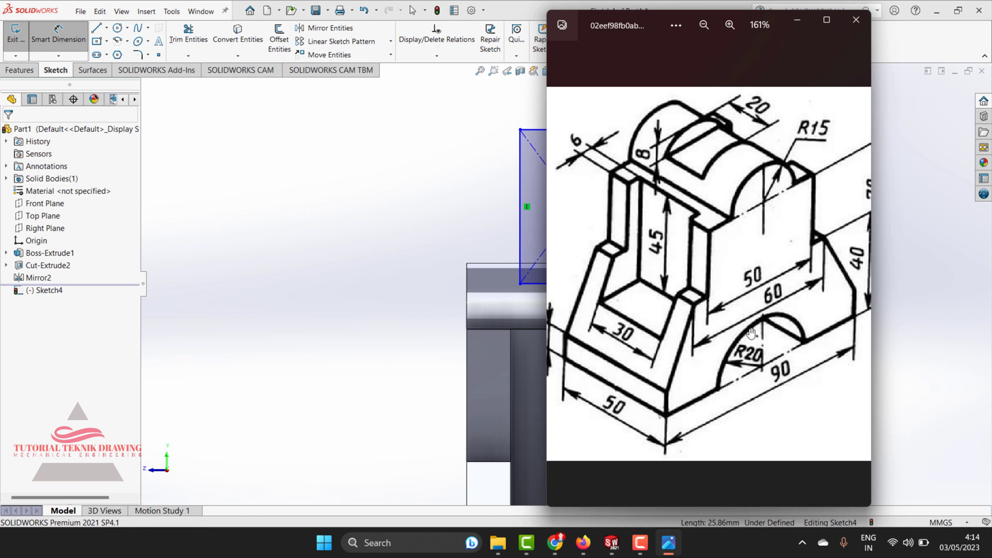
{"action": "left_click", "coordinate": [797, 20]}
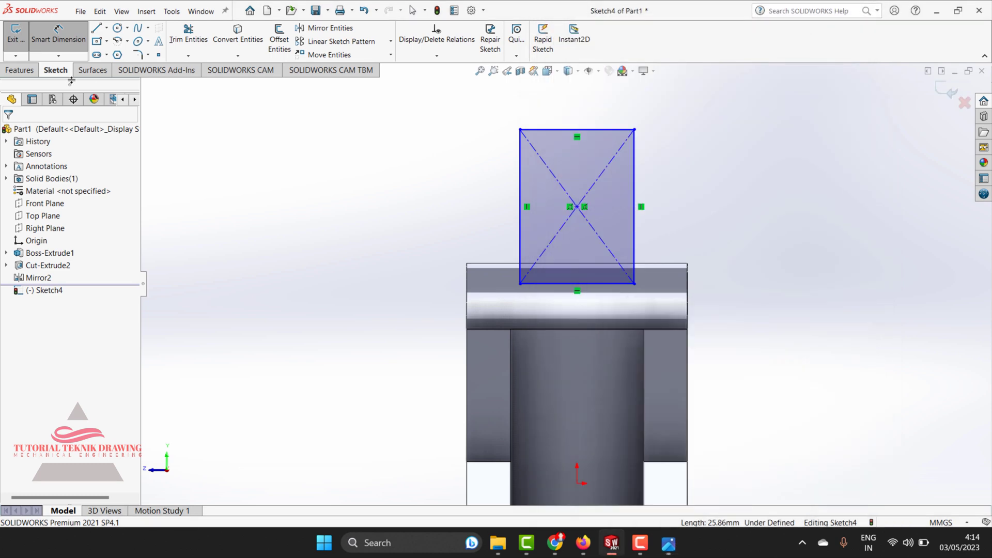
{"action": "left_click", "coordinate": [592, 284]}
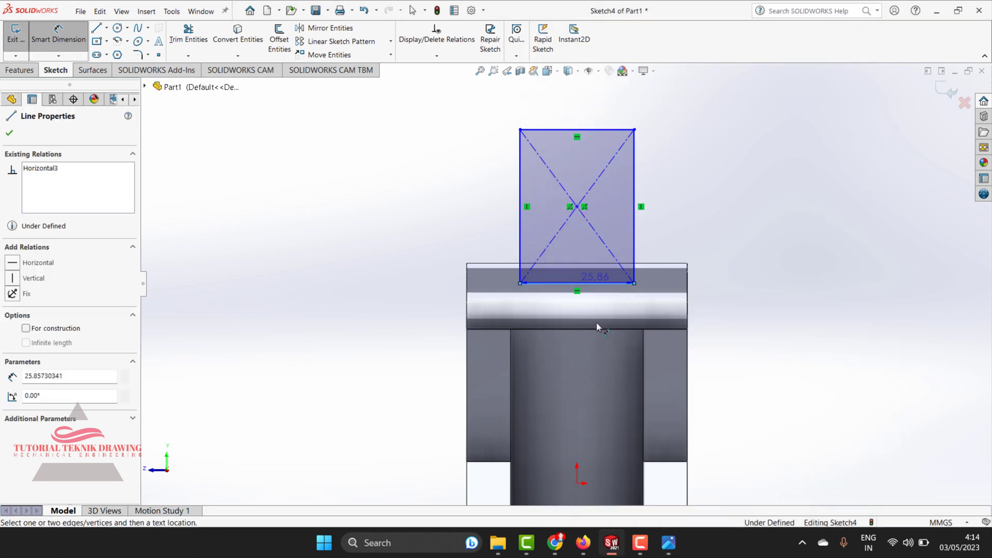
{"action": "left_click", "coordinate": [598, 329]}
{"action": "left_click", "coordinate": [728, 317]}
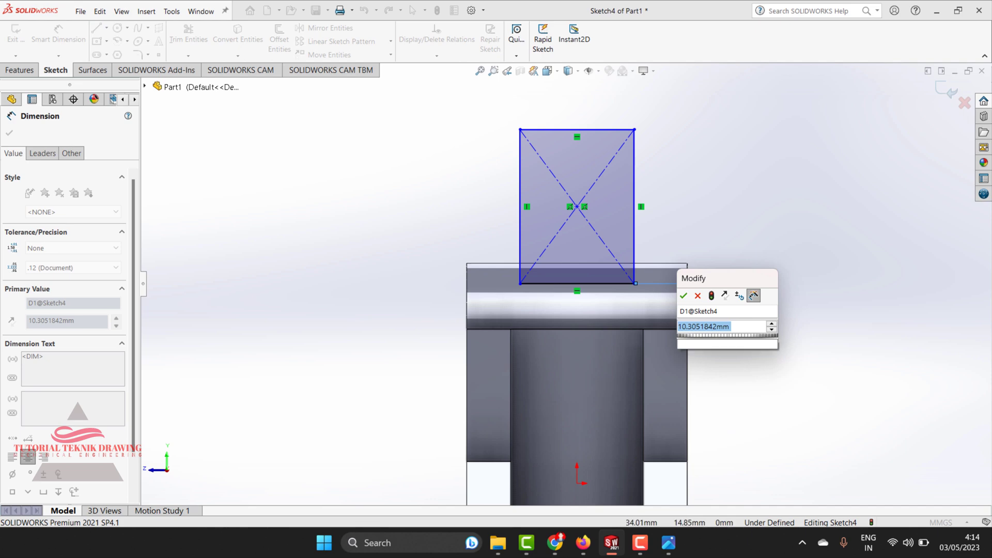
{"action": "type", "text": "9"}
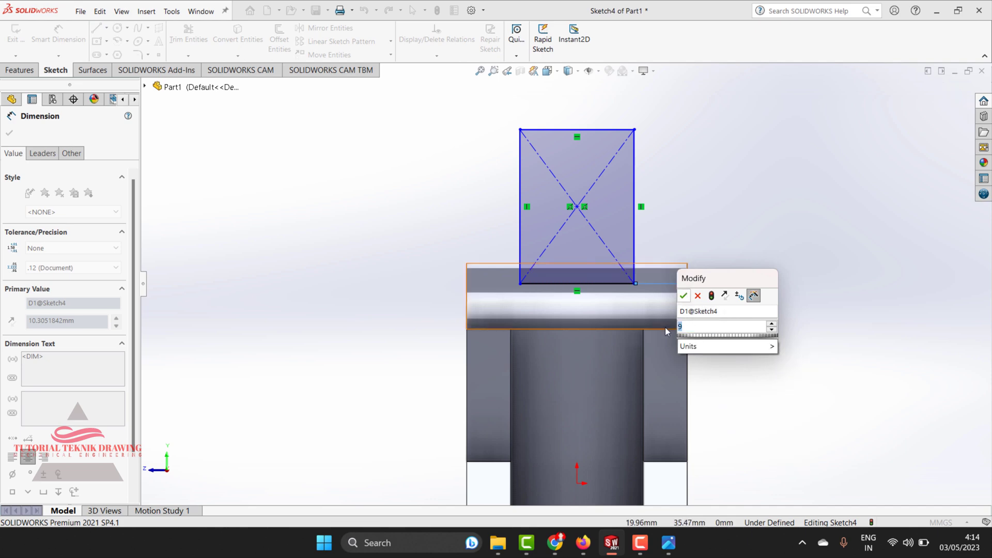
{"action": "left_click", "coordinate": [684, 295]}
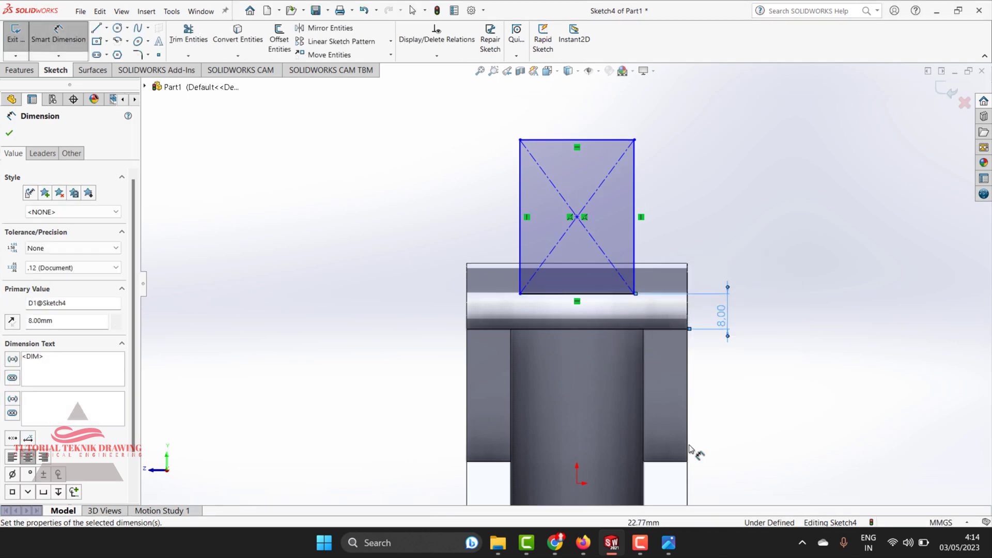
Bring up the reference drawing and launch Calculator from Windows search
{"action": "left_click", "coordinate": [666, 552]}
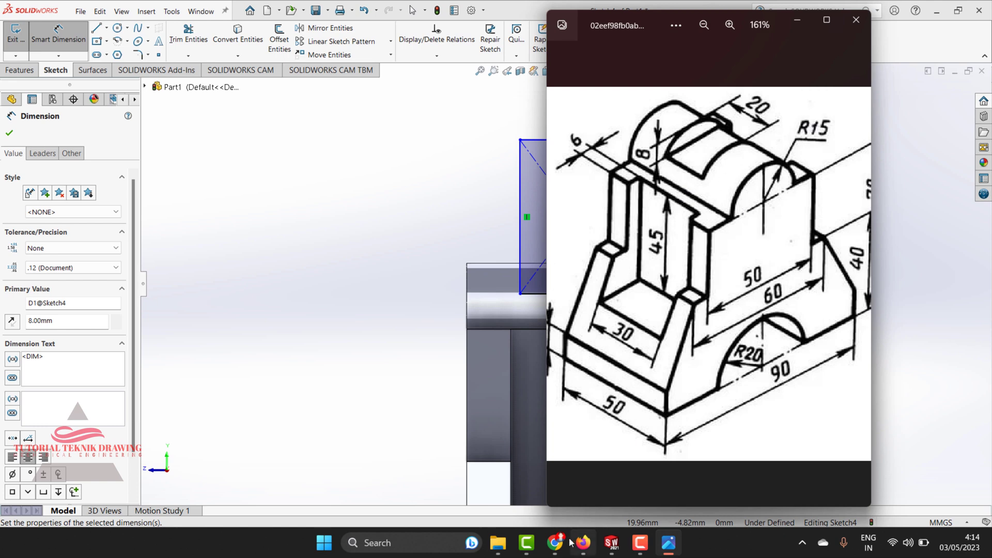
{"action": "left_click", "coordinate": [444, 537]}
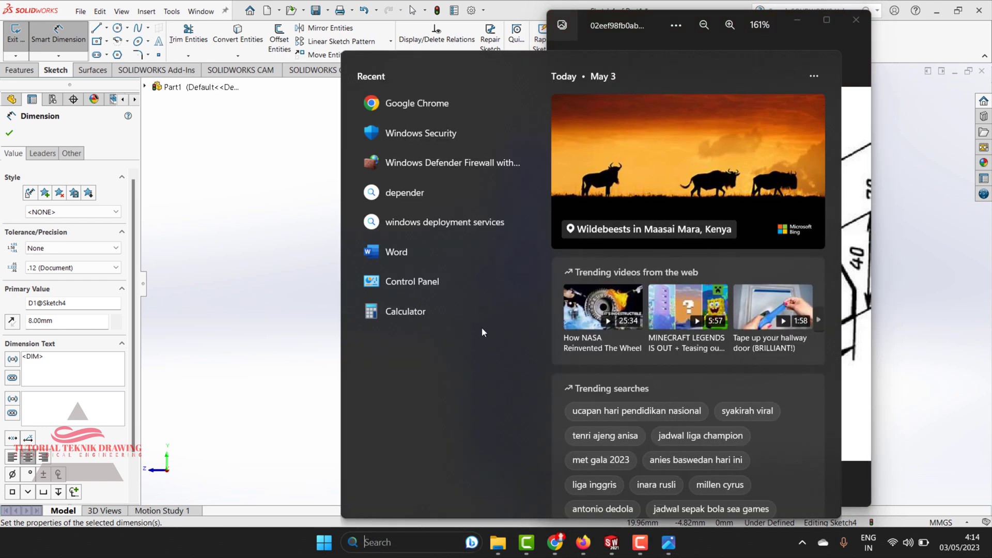
{"action": "left_click", "coordinate": [434, 320]}
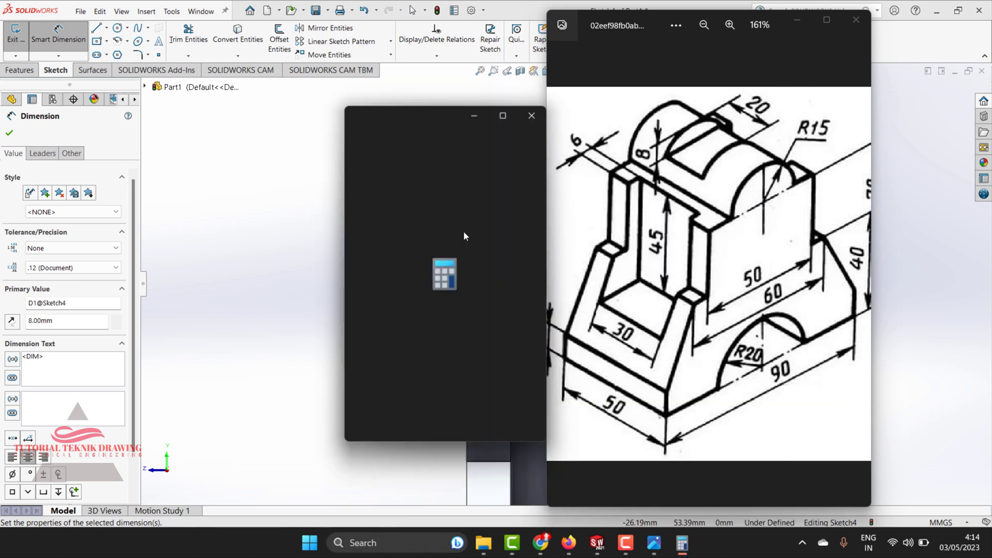
{"action": "left_click", "coordinate": [372, 393]}
Work out 15 ÷ 2 = 7,5 in Calculator, then minimize it
{"action": "left_click", "coordinate": [421, 359]}
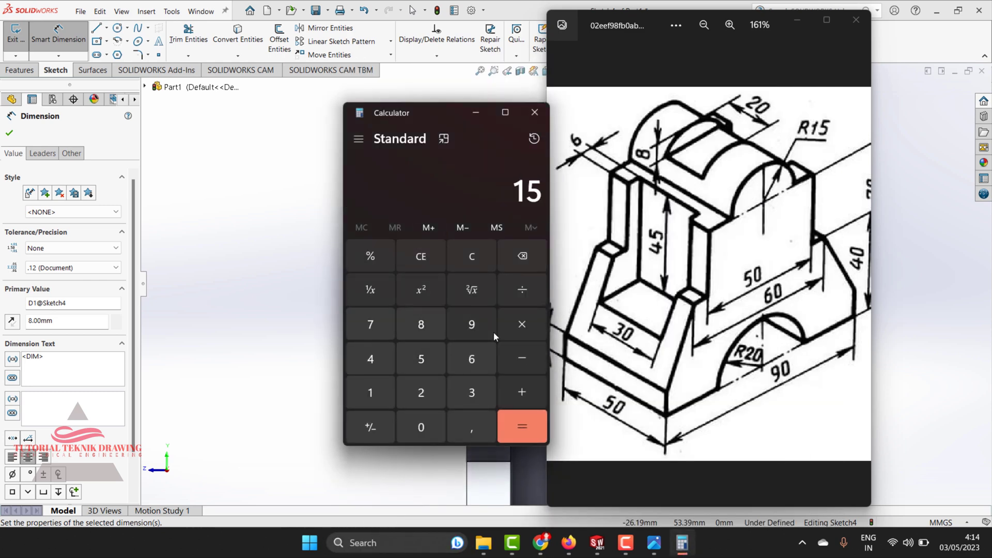
{"action": "left_click", "coordinate": [510, 325]}
{"action": "left_click", "coordinate": [464, 266]}
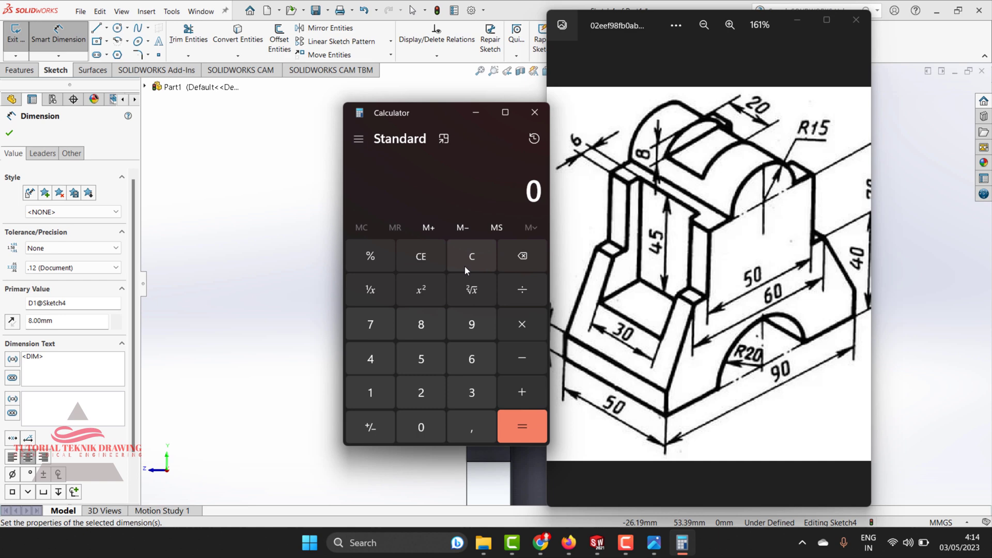
{"action": "left_click", "coordinate": [376, 402]}
{"action": "left_click", "coordinate": [421, 359]}
{"action": "left_click", "coordinate": [513, 291]}
{"action": "left_click", "coordinate": [424, 390]}
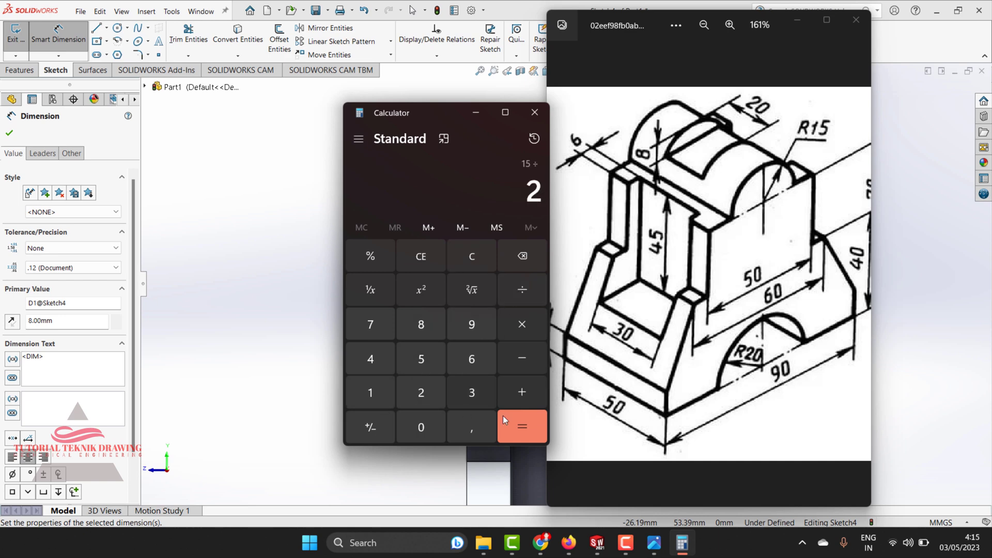
{"action": "left_click", "coordinate": [506, 419]}
{"action": "left_click", "coordinate": [475, 112]}
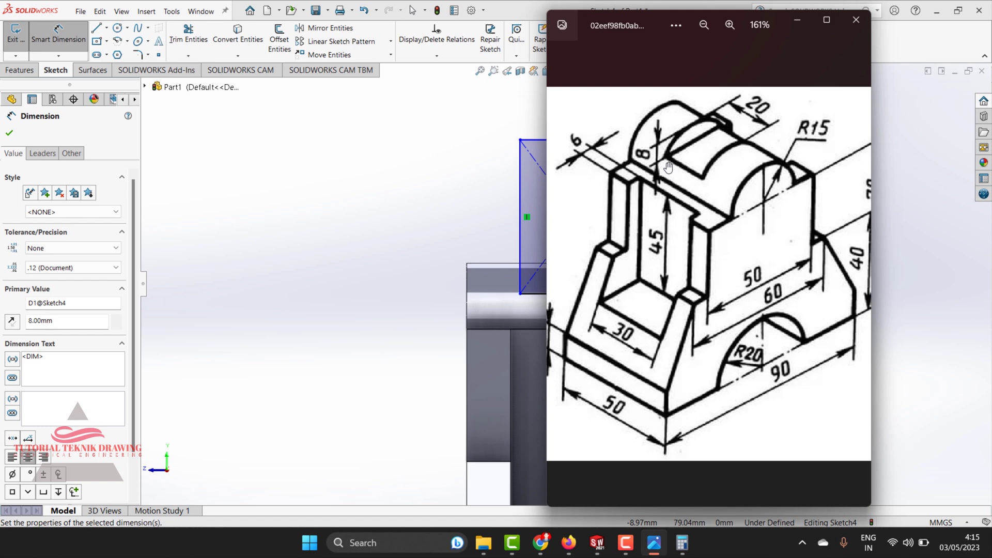
Change the rectangle's 8.00 mm distance to 7.50 mm and recheck the reference drawing
{"action": "left_click", "coordinate": [795, 25]}
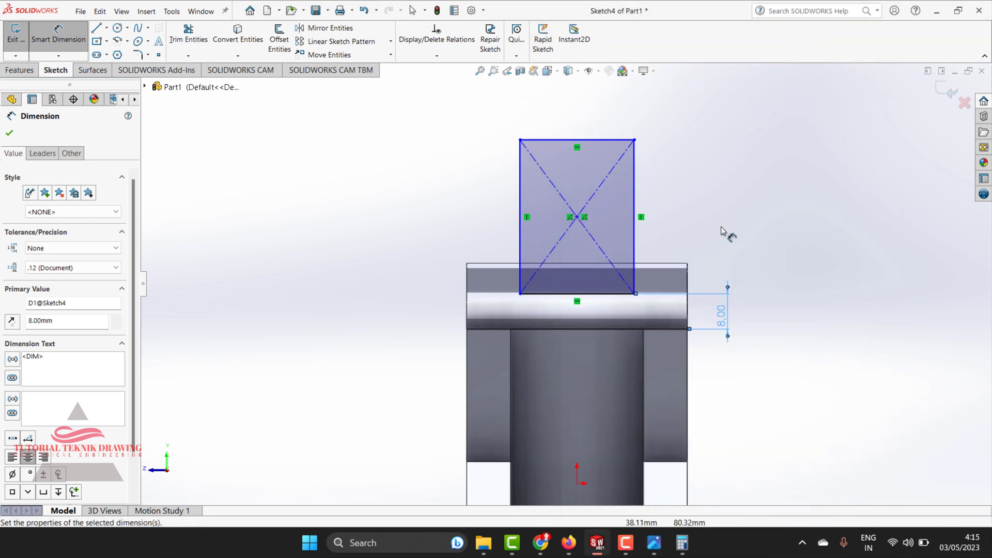
{"action": "double_click", "coordinate": [721, 323]}
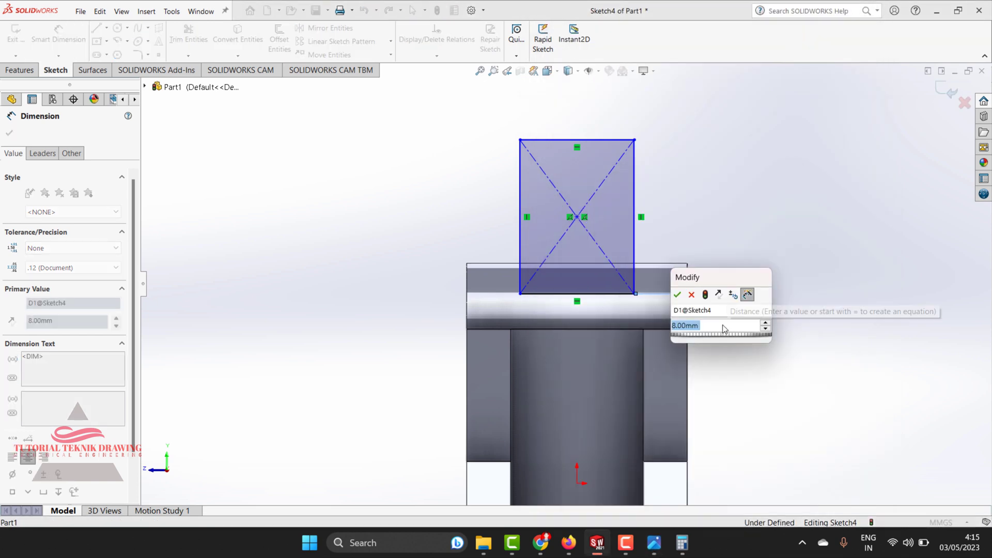
{"action": "type", "text": "7.5"}
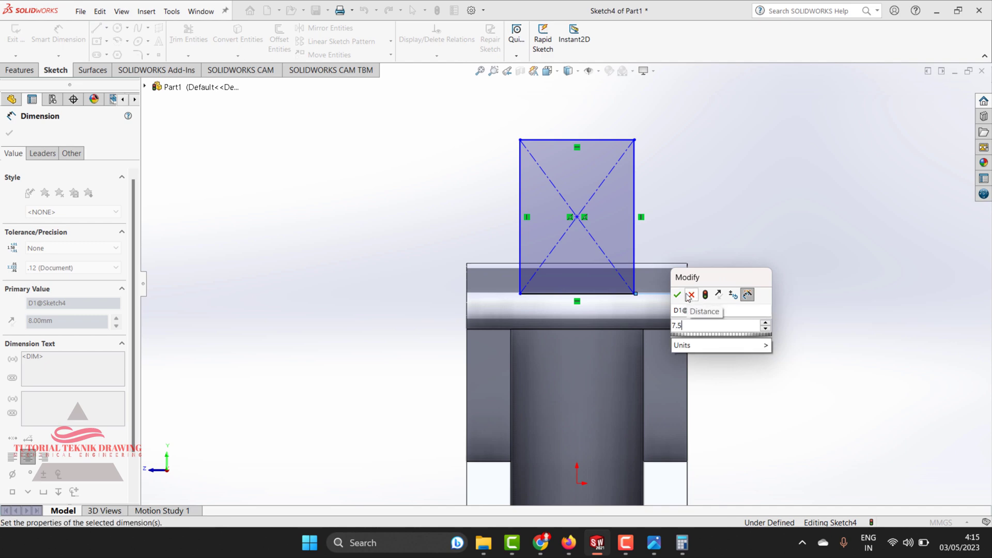
{"action": "left_click", "coordinate": [691, 295]}
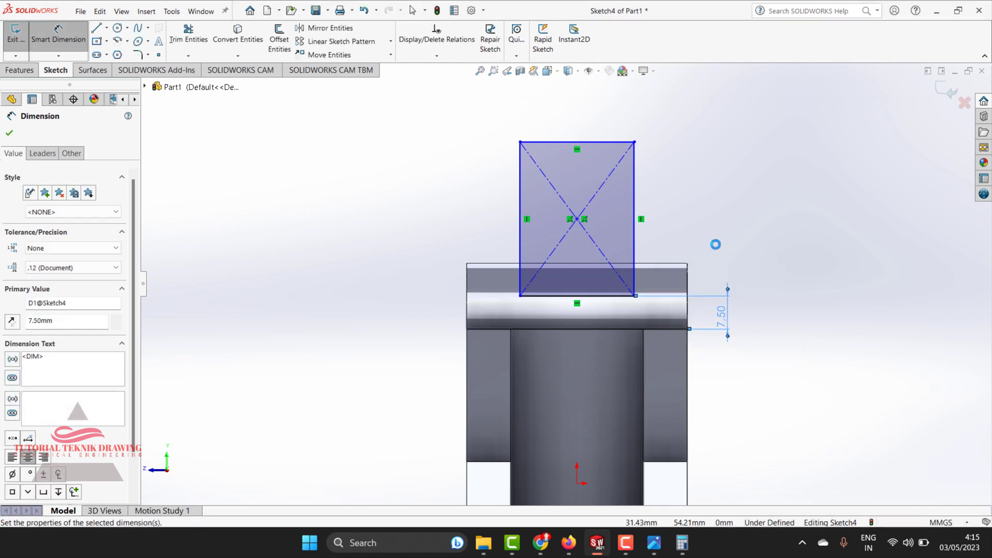
{"action": "left_click", "coordinate": [654, 542]}
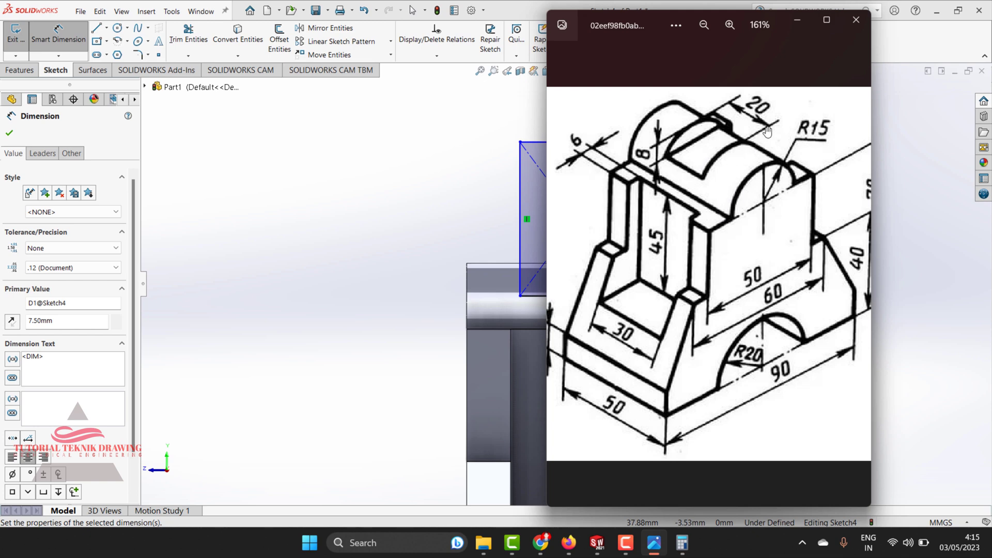
{"action": "left_click", "coordinate": [797, 20]}
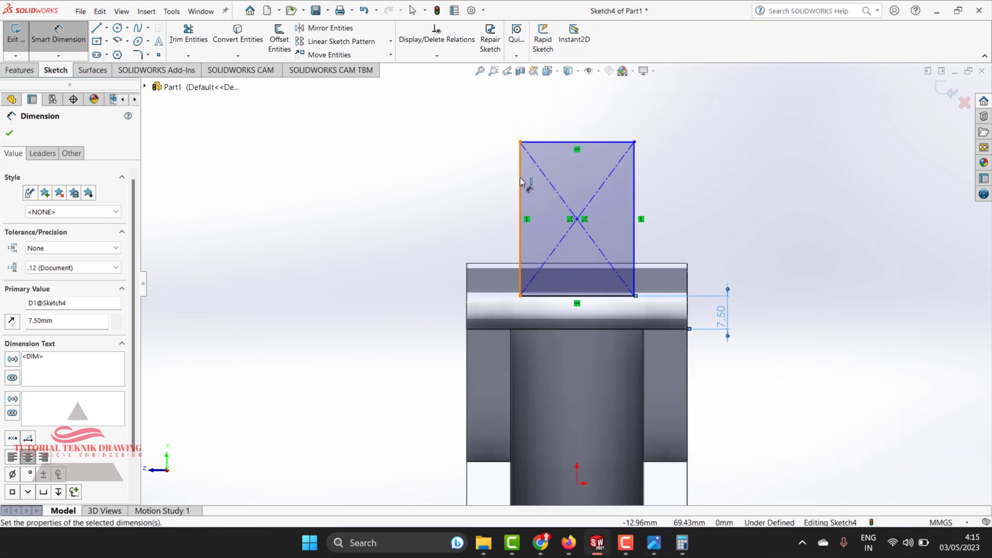
Draw a vertical center line and dimension both rectangle sides 10.00 mm from it
{"action": "key", "text": "l"}
{"action": "left_click", "coordinate": [577, 149]}
{"action": "left_click", "coordinate": [576, 465]}
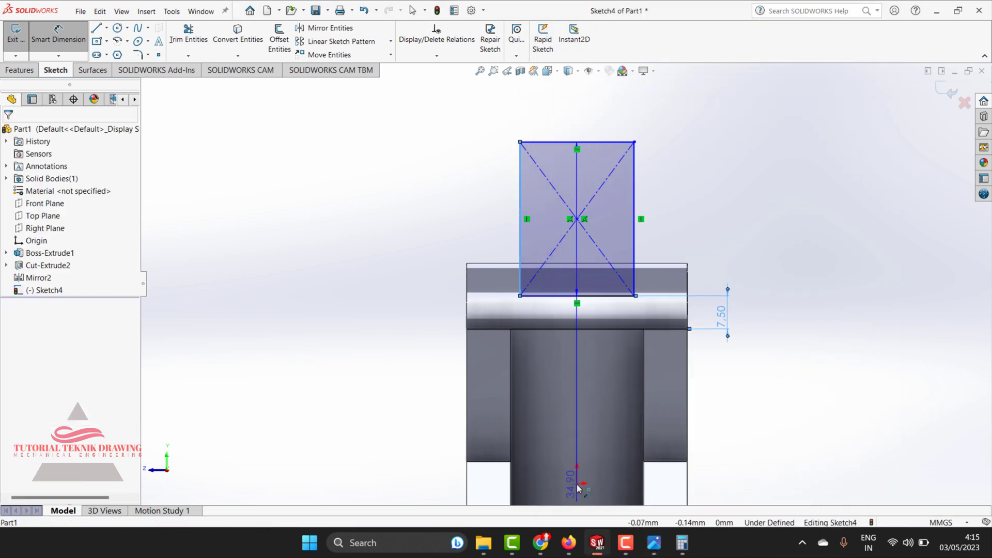
{"action": "left_click", "coordinate": [573, 364]}
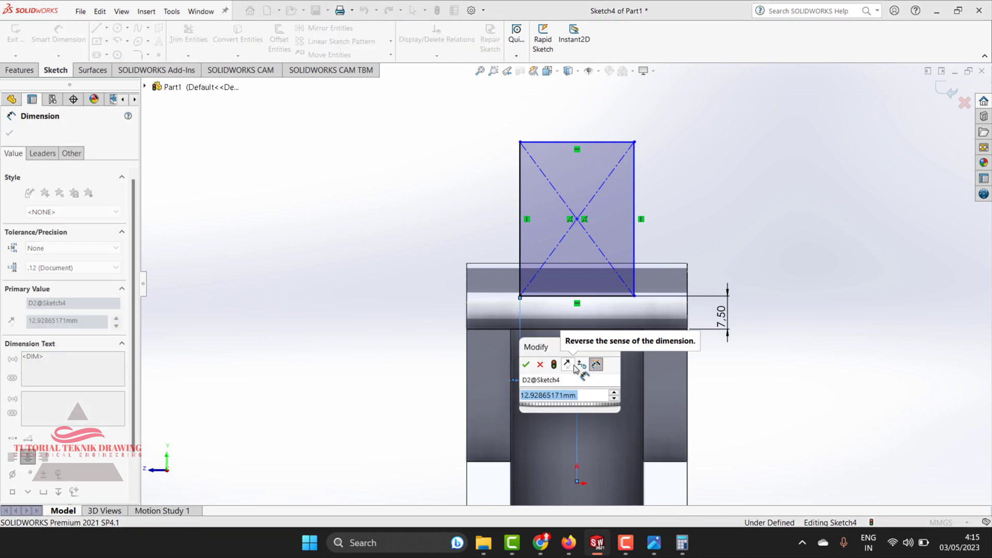
{"action": "type", "text": "1"}
{"action": "key", "text": "Return"}
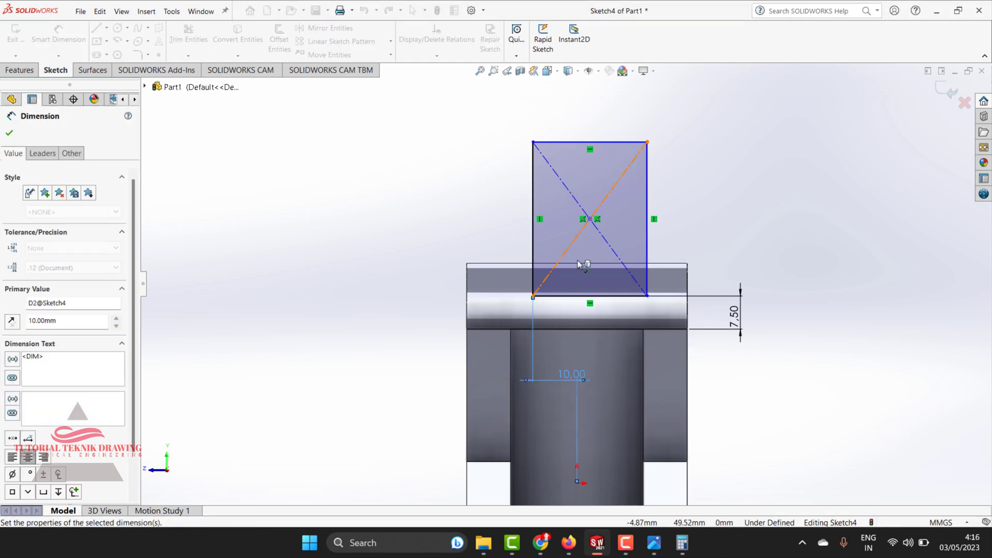
{"action": "left_click", "coordinate": [595, 452]}
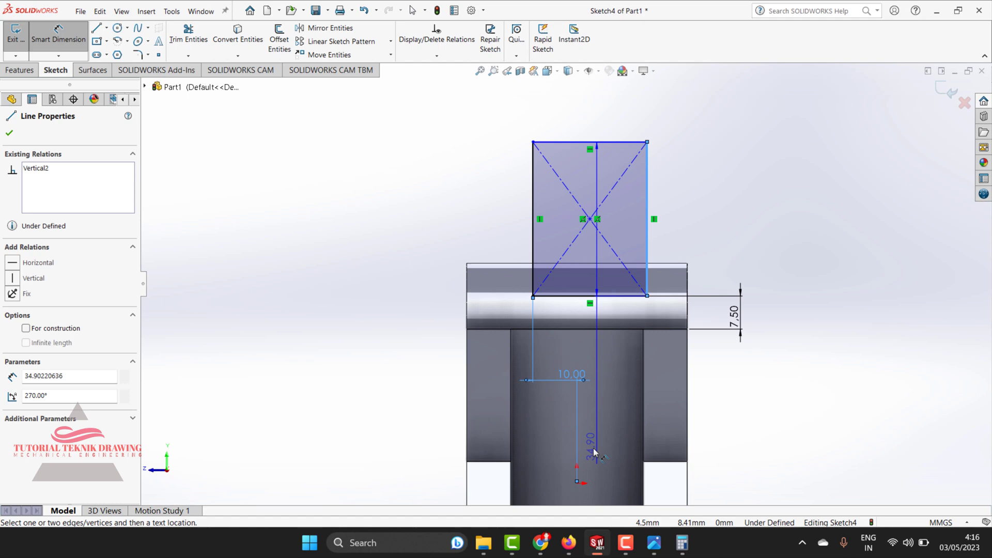
{"action": "left_click", "coordinate": [576, 481]}
{"action": "left_click", "coordinate": [618, 371]}
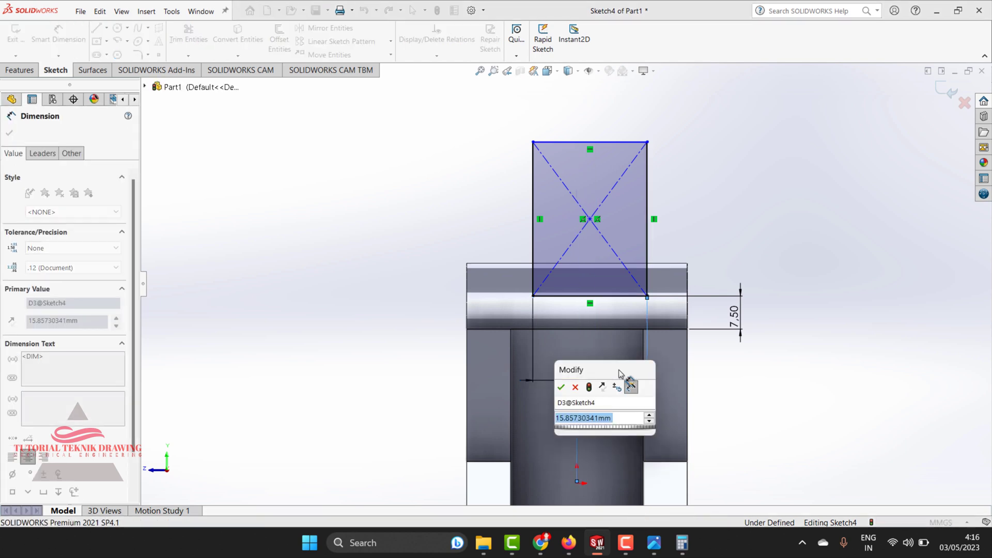
{"action": "type", "text": "10"}
{"action": "key", "text": "Return"}
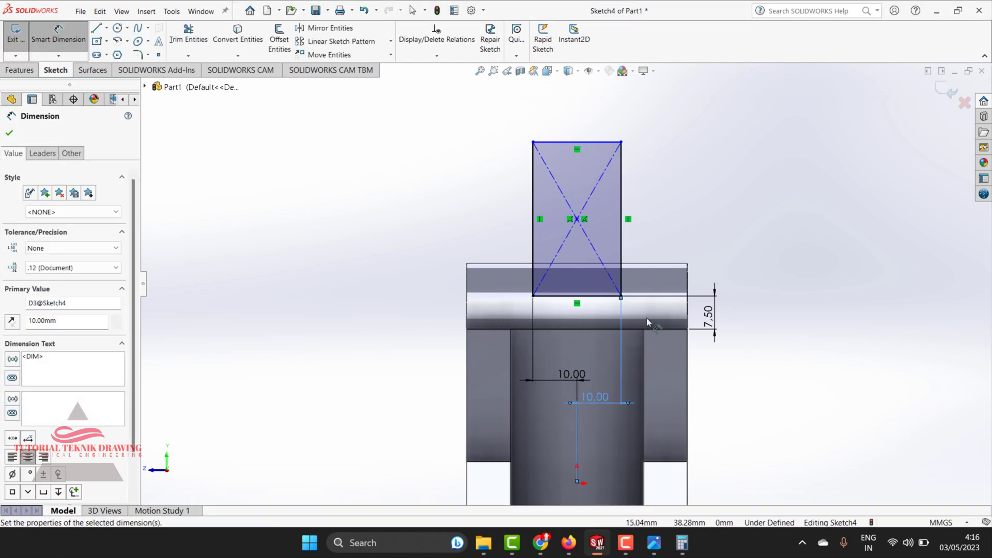
{"action": "left_click", "coordinate": [9, 133]}
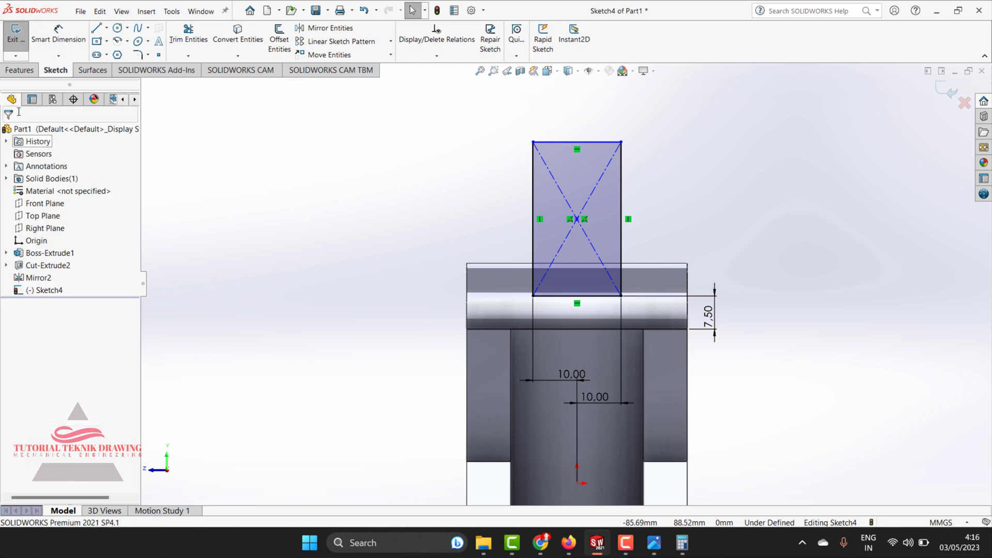
{"action": "left_click", "coordinate": [20, 71]}
Cut the sketched rectangle 45 mm blind into the part, viewed isometric
{"action": "left_click", "coordinate": [178, 39]}
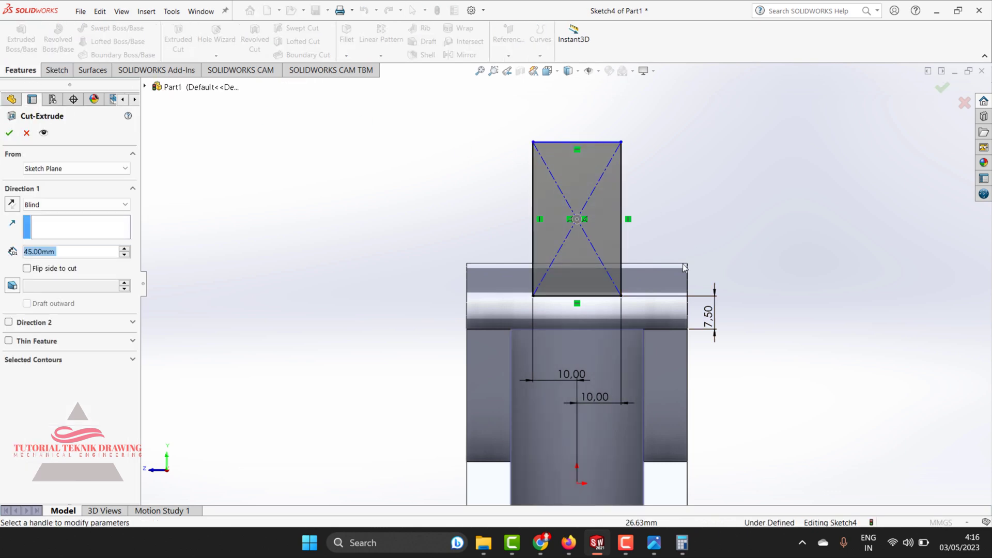
{"action": "scroll", "coordinate": [563, 286], "scroll_direction": "up", "scroll_amount": 1}
{"action": "left_click", "coordinate": [559, 74]}
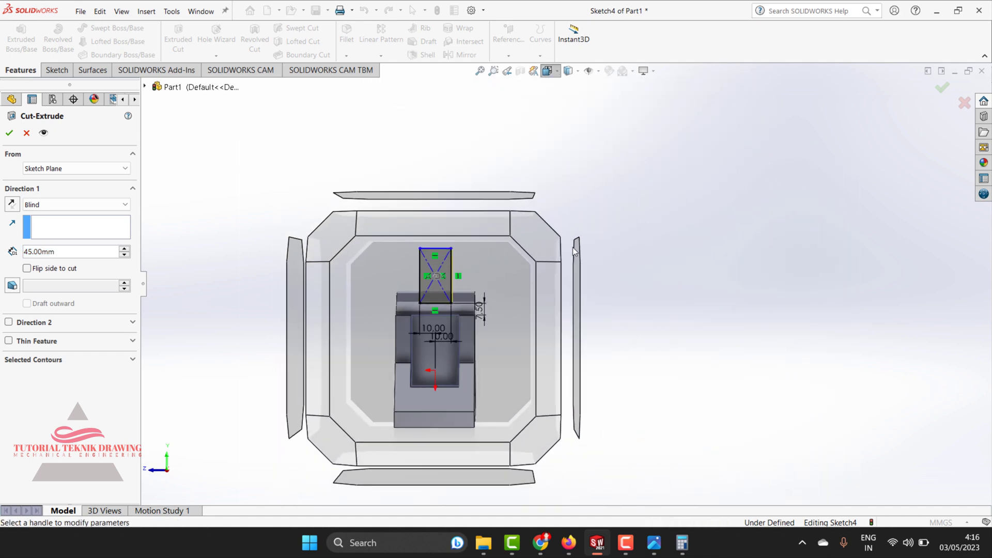
{"action": "left_click", "coordinate": [548, 254]}
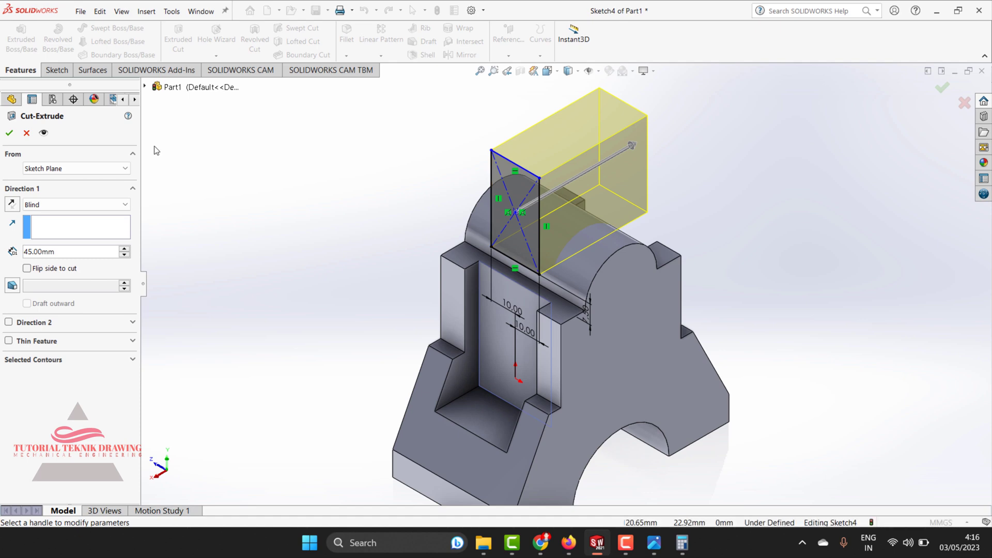
{"action": "key", "text": "Return"}
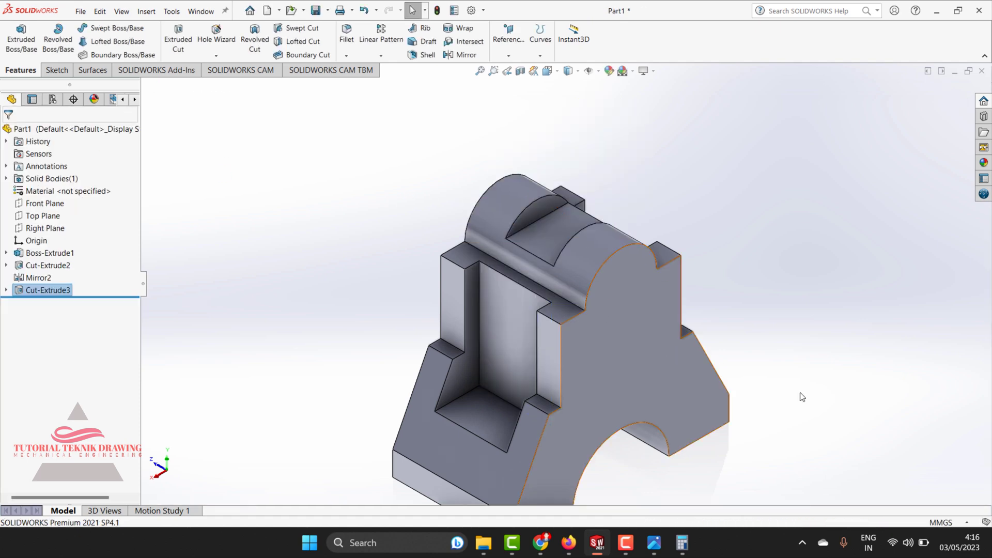
Zoom around the new slot and compare it against the reference drawing
{"action": "scroll", "coordinate": [531, 234], "scroll_direction": "down", "scroll_amount": 3}
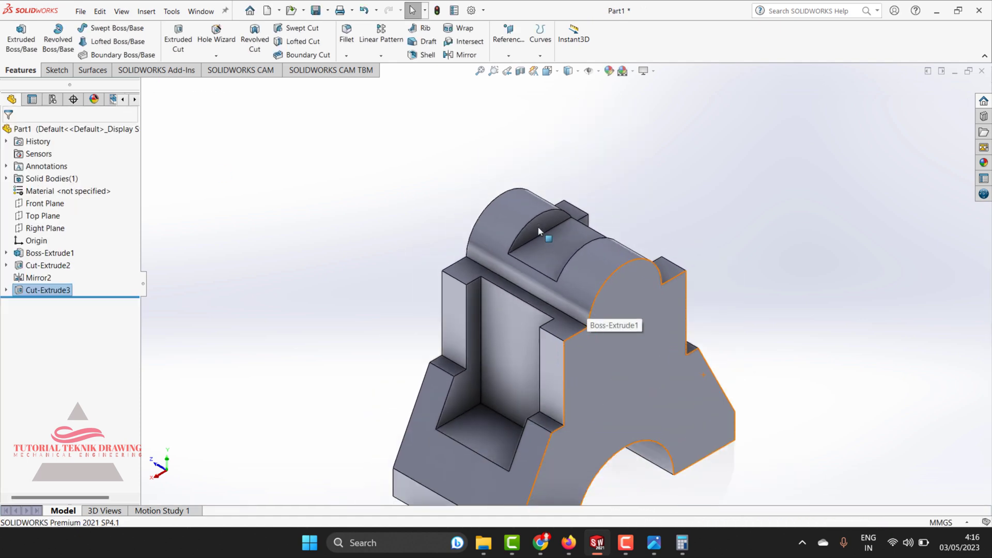
{"action": "scroll", "coordinate": [625, 295], "scroll_direction": "up", "scroll_amount": 3}
{"action": "scroll", "coordinate": [686, 310], "scroll_direction": "up", "scroll_amount": 3}
{"action": "scroll", "coordinate": [686, 389], "scroll_direction": "down", "scroll_amount": 3}
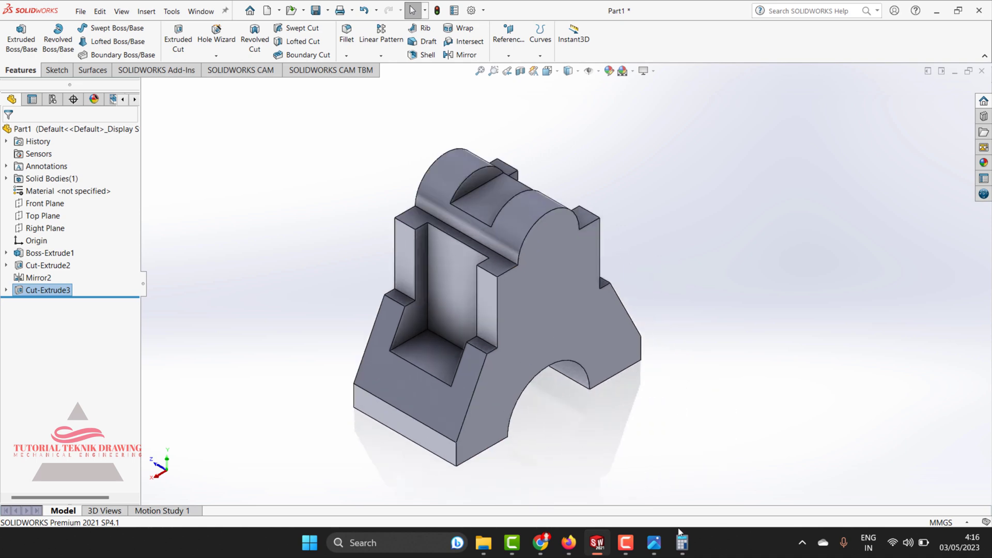
{"action": "left_click", "coordinate": [653, 542]}
{"action": "scroll", "coordinate": [699, 347], "scroll_direction": "down", "scroll_amount": 3}
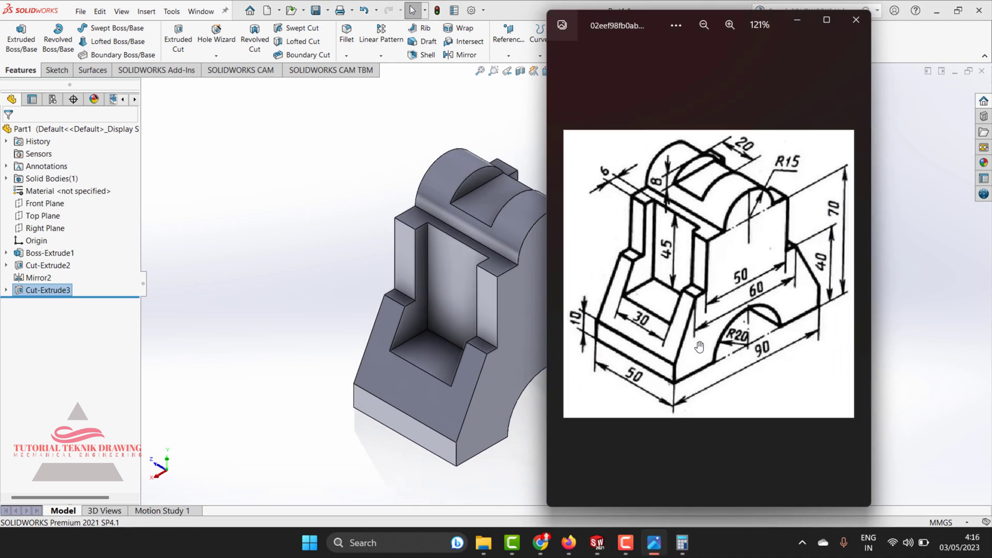
{"action": "left_click", "coordinate": [797, 20]}
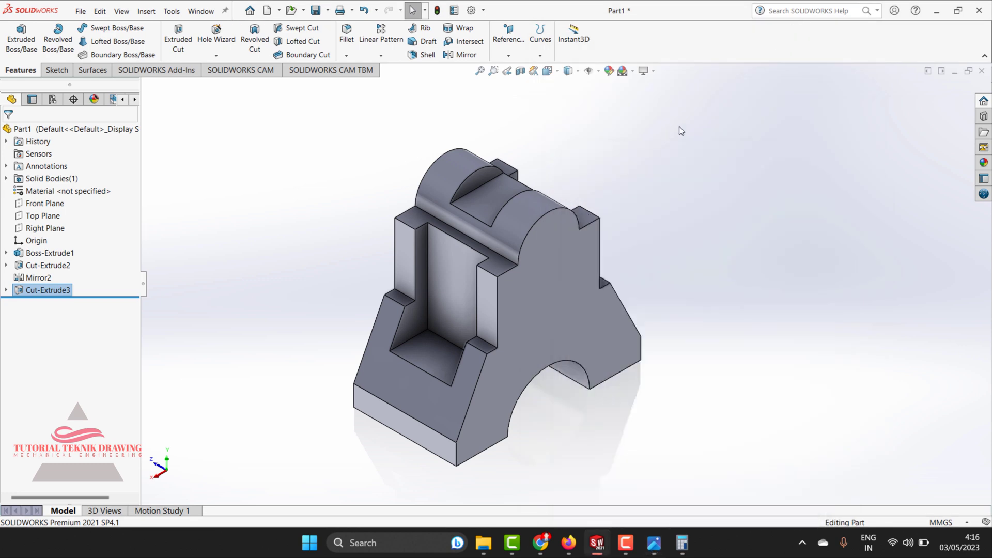
In the appearances library, glance at Plastic, then open the Basic Scenes folder
{"action": "left_click", "coordinate": [984, 165]}
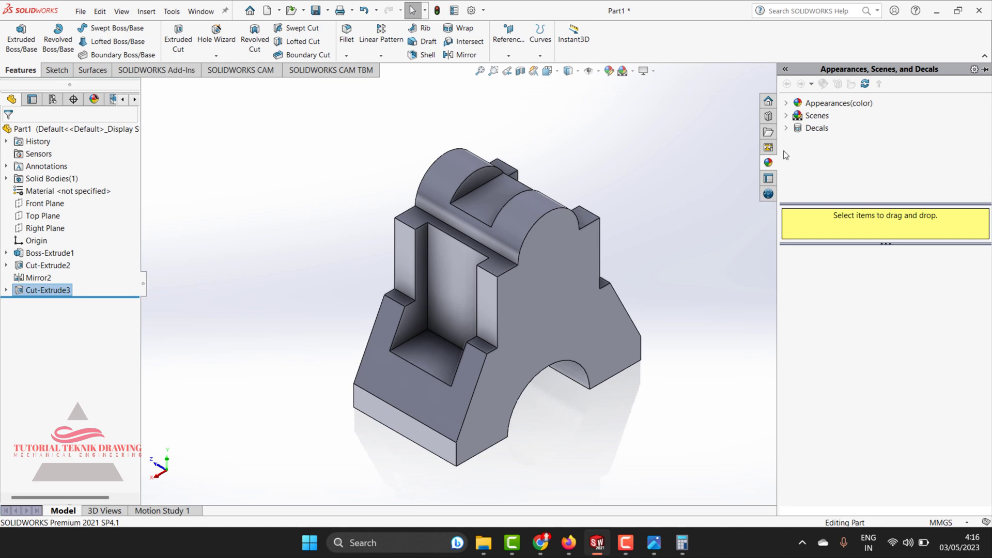
{"action": "left_click", "coordinate": [786, 104]}
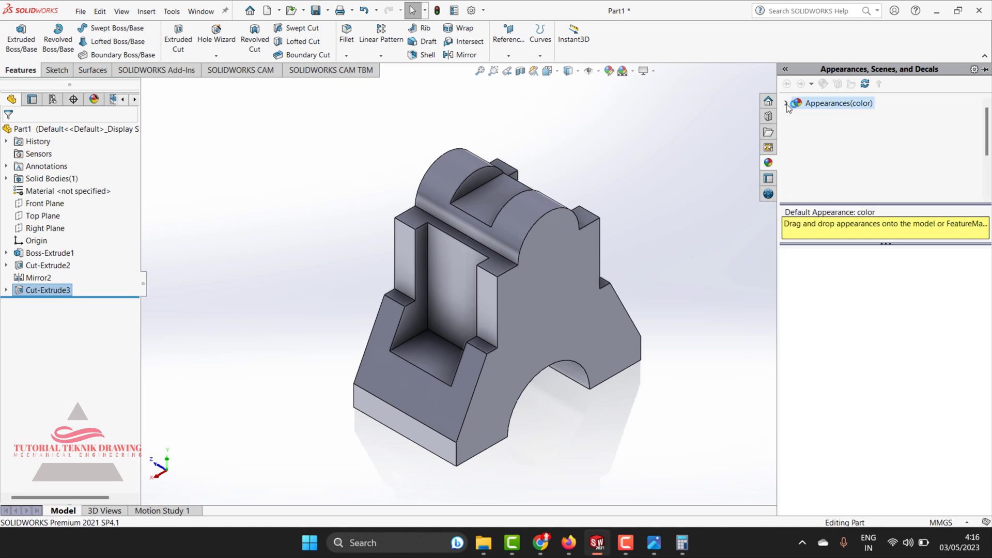
{"action": "left_click", "coordinate": [826, 116]}
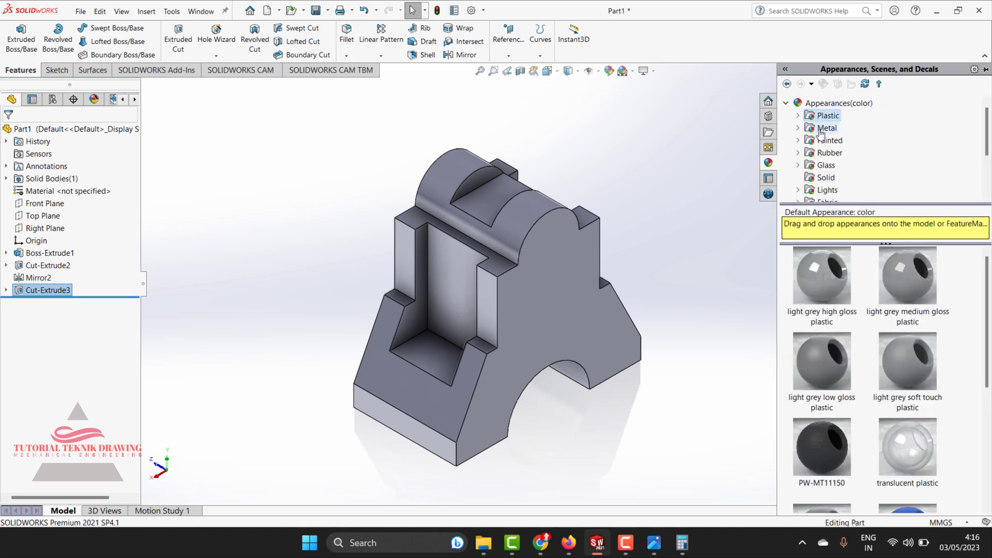
{"action": "left_click", "coordinate": [832, 104]}
{"action": "left_click", "coordinate": [787, 103]}
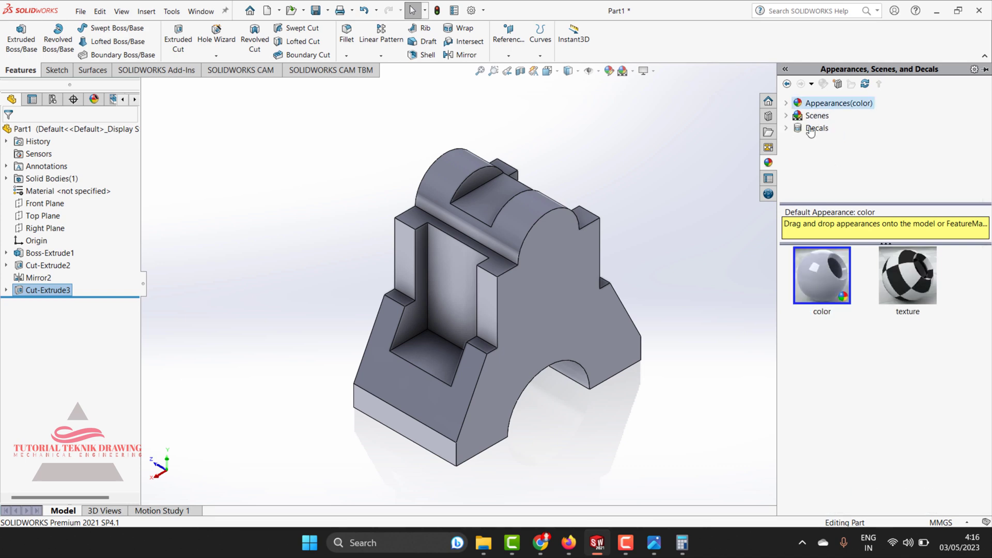
{"action": "left_click", "coordinate": [816, 115]}
{"action": "double_click", "coordinate": [825, 295]}
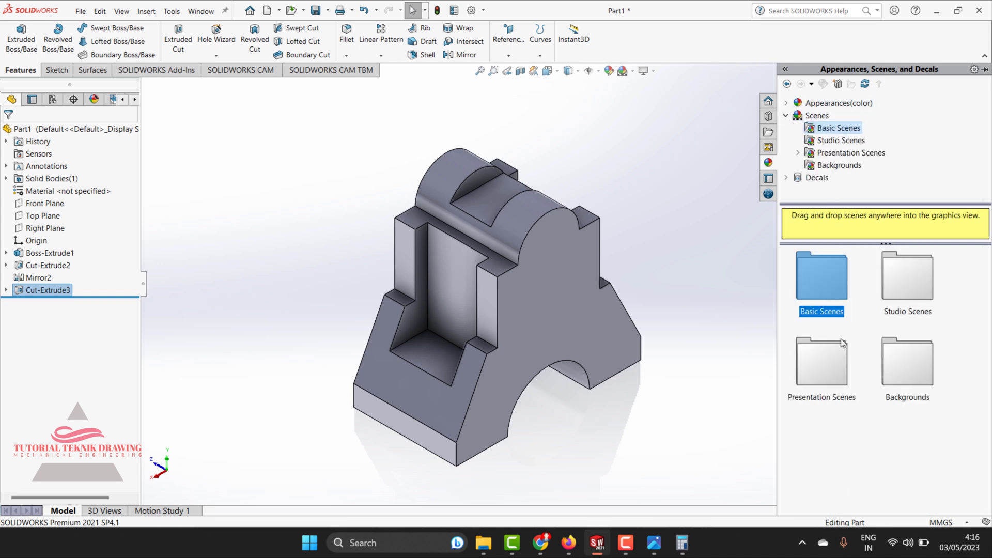
Browse Backgrounds and Presentation scenes, then apply Studio Scenes' Traffic Lights
{"action": "scroll", "coordinate": [887, 363], "scroll_direction": "down", "scroll_amount": 5}
{"action": "scroll", "coordinate": [887, 363], "scroll_direction": "down", "scroll_amount": 3}
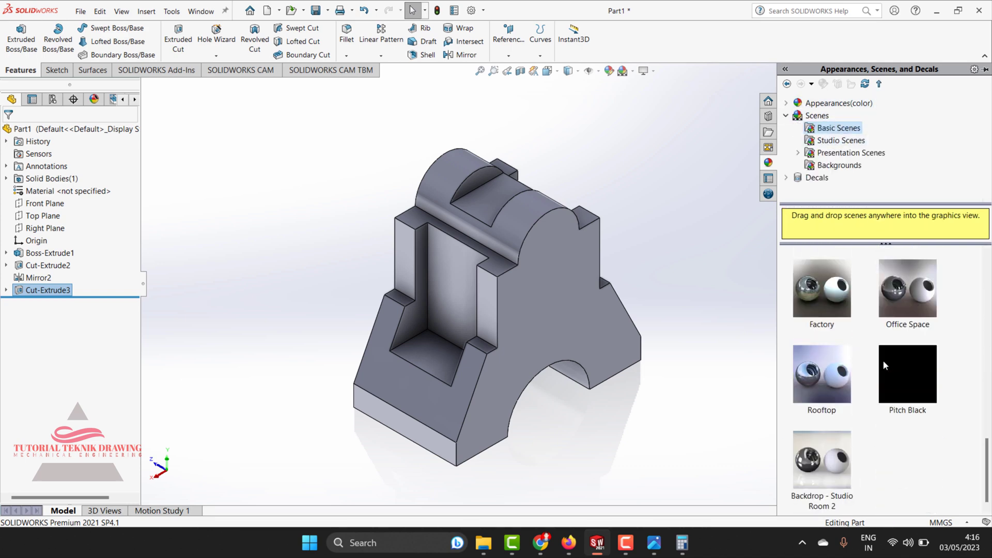
{"action": "left_click", "coordinate": [838, 165]}
{"action": "left_click", "coordinate": [842, 153]}
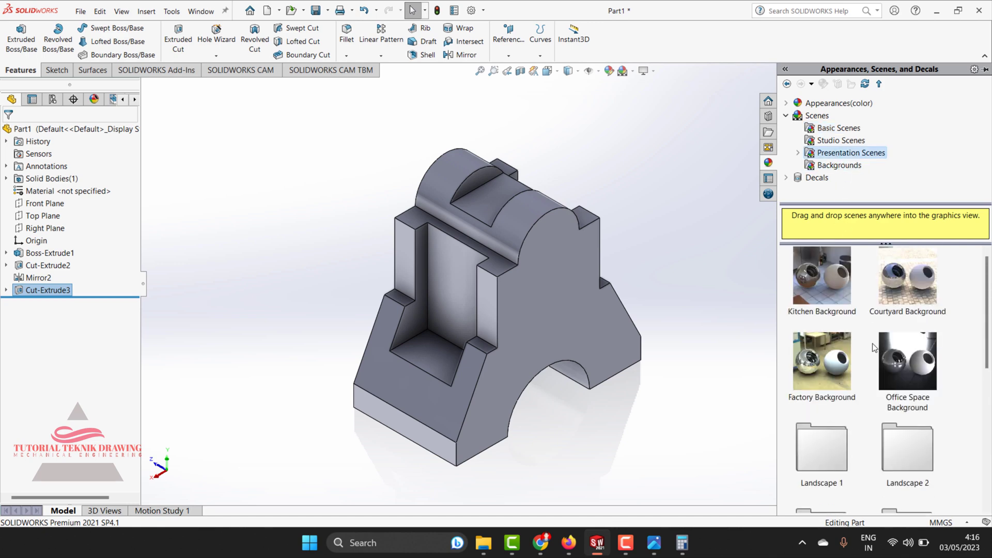
{"action": "left_click", "coordinate": [832, 165]}
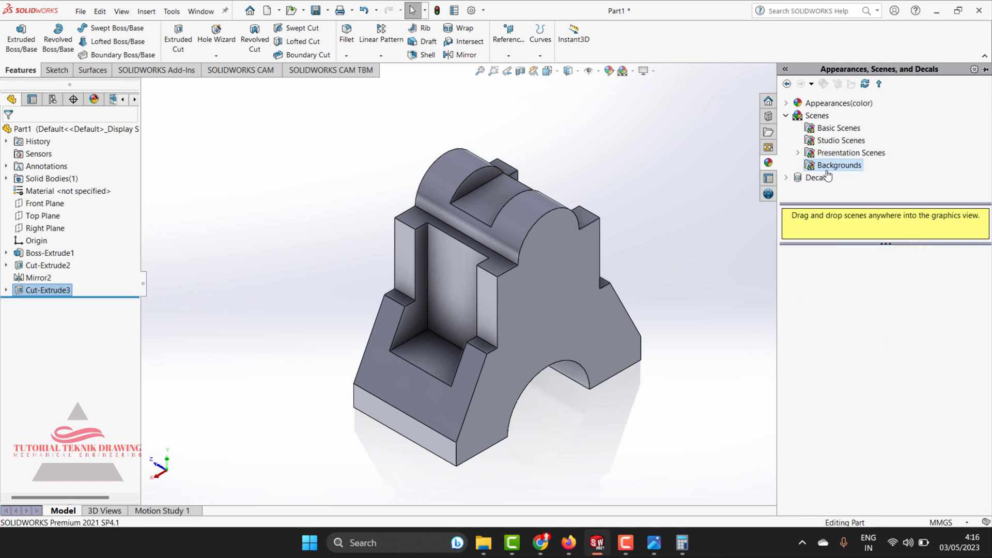
{"action": "left_click", "coordinate": [835, 128]}
{"action": "scroll", "coordinate": [902, 385], "scroll_direction": "down", "scroll_amount": 3}
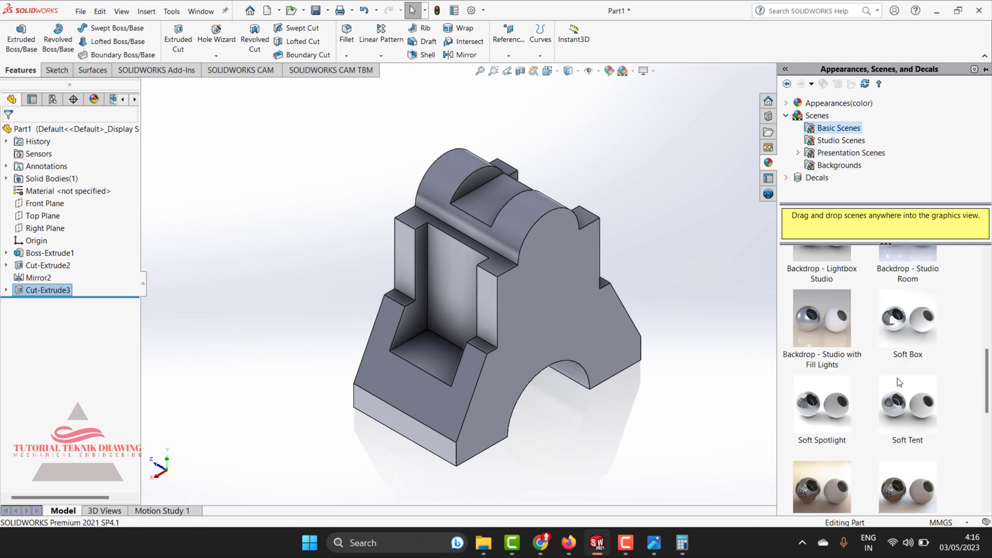
{"action": "scroll", "coordinate": [901, 385], "scroll_direction": "down", "scroll_amount": 2}
{"action": "left_click", "coordinate": [835, 141]}
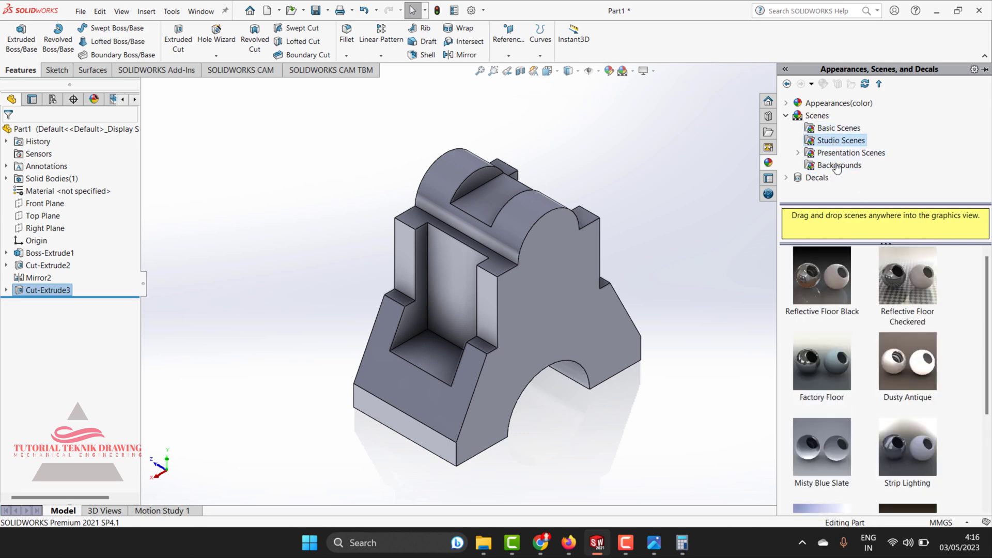
{"action": "scroll", "coordinate": [858, 343], "scroll_direction": "down", "scroll_amount": 3}
{"action": "double_click", "coordinate": [825, 478]}
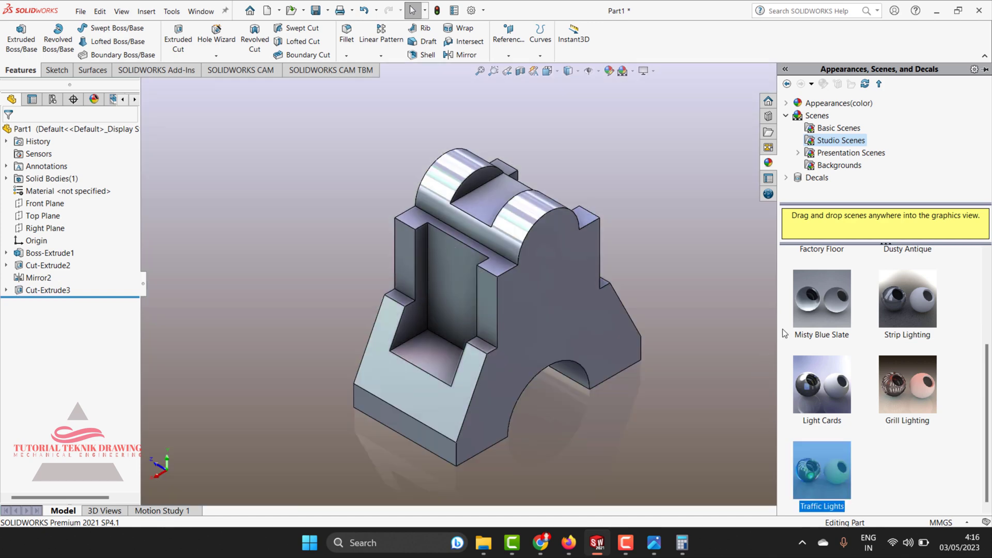
Try polished steel and polished aluminum, settle on chromium plate, then hide the library
{"action": "left_click", "coordinate": [786, 103]}
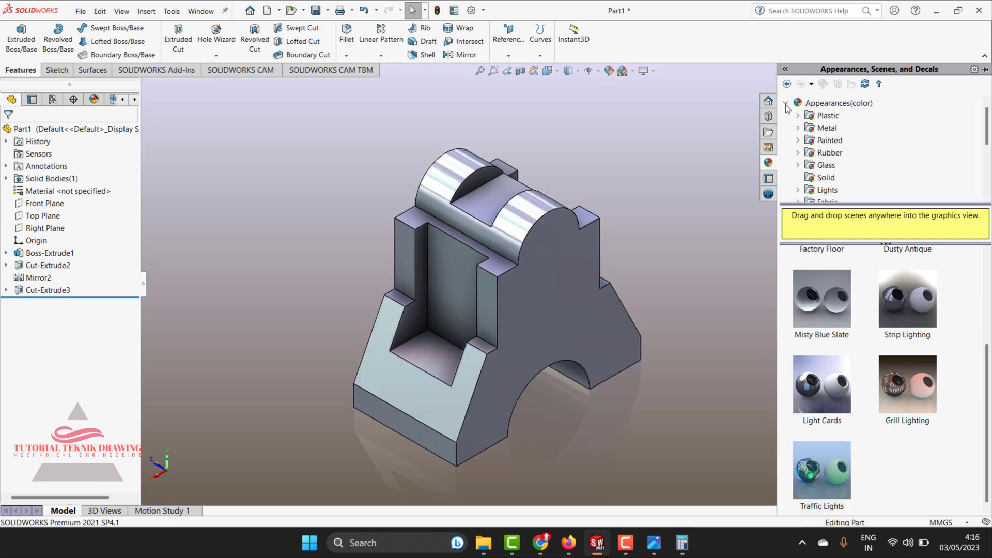
{"action": "left_click", "coordinate": [820, 130]}
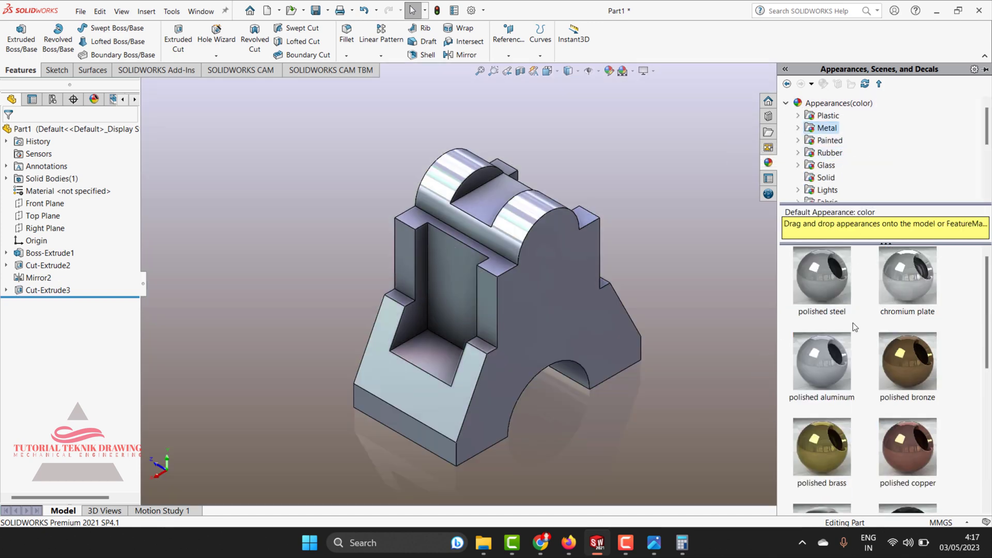
{"action": "double_click", "coordinate": [825, 280]}
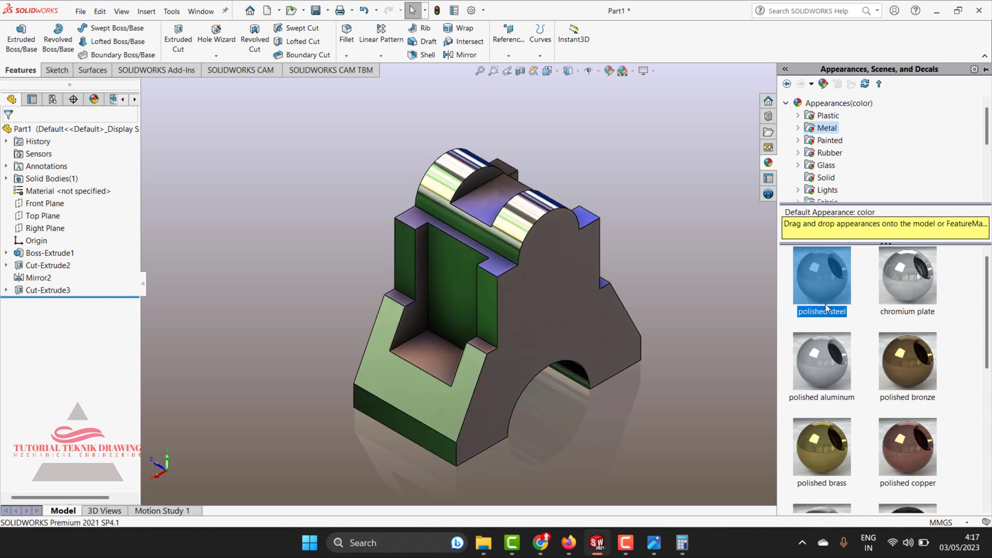
{"action": "double_click", "coordinate": [901, 287]}
{"action": "double_click", "coordinate": [831, 375]}
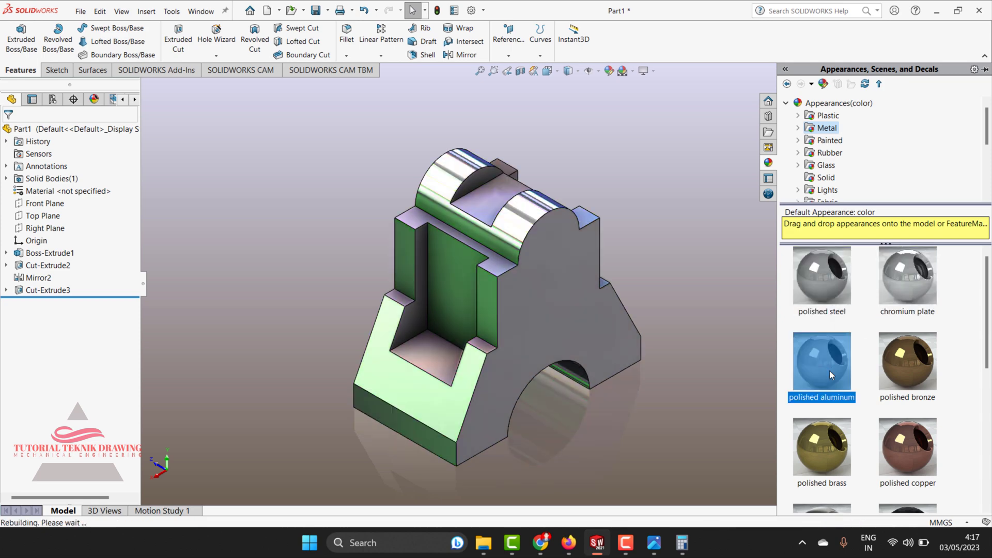
{"action": "double_click", "coordinate": [918, 283]}
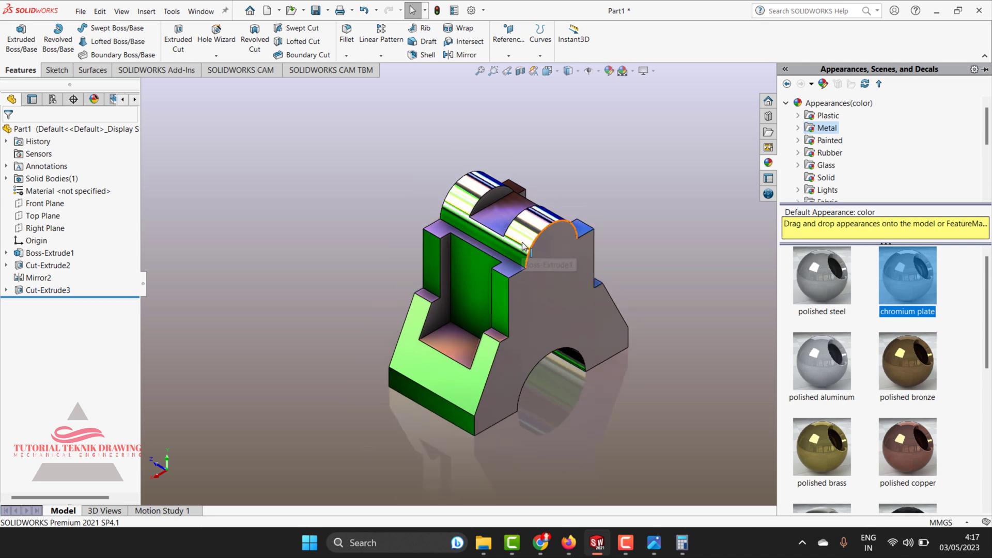
{"action": "left_click", "coordinate": [784, 69]}
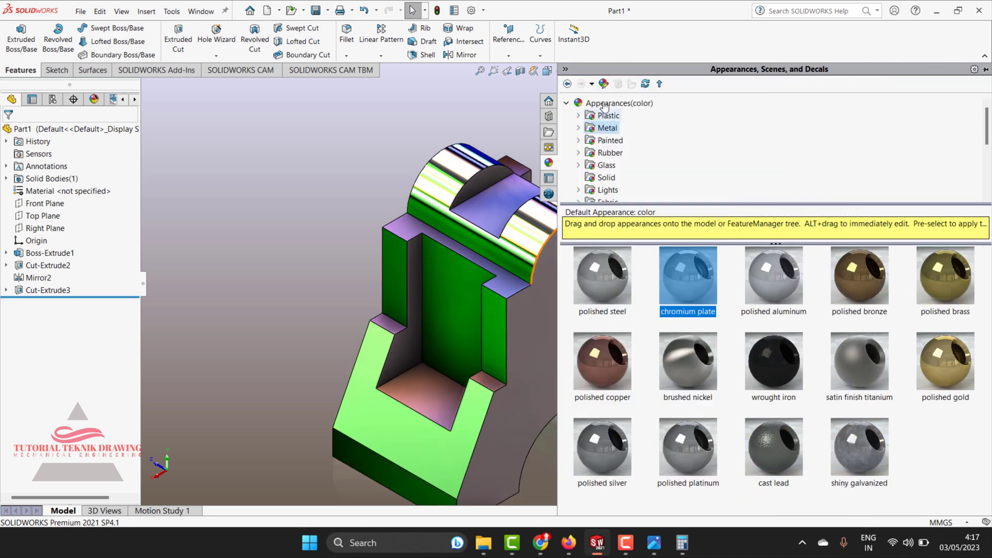
{"action": "left_click", "coordinate": [565, 69]}
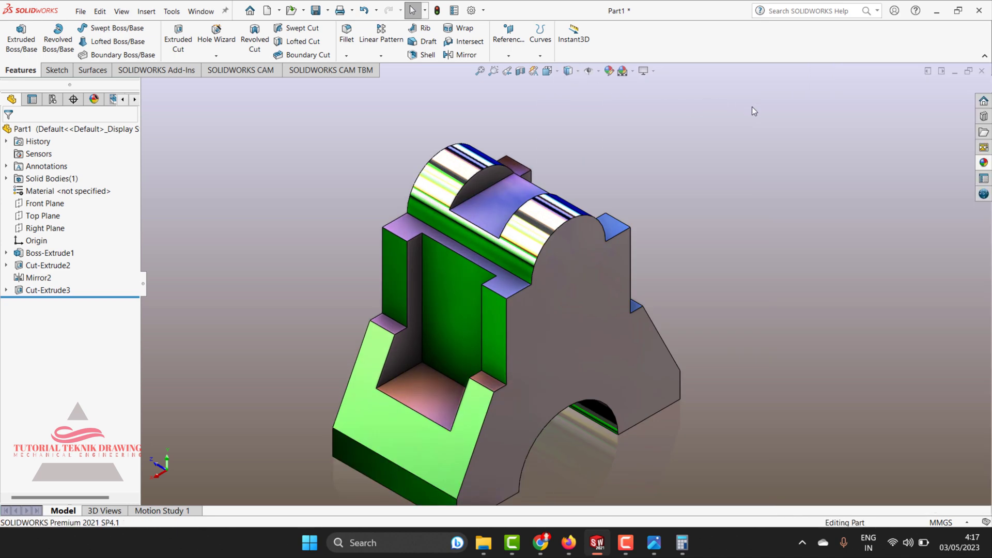
{"action": "scroll", "coordinate": [690, 239], "scroll_direction": "up", "scroll_amount": 2}
{"action": "scroll", "coordinate": [535, 371], "scroll_direction": "down", "scroll_amount": 2}
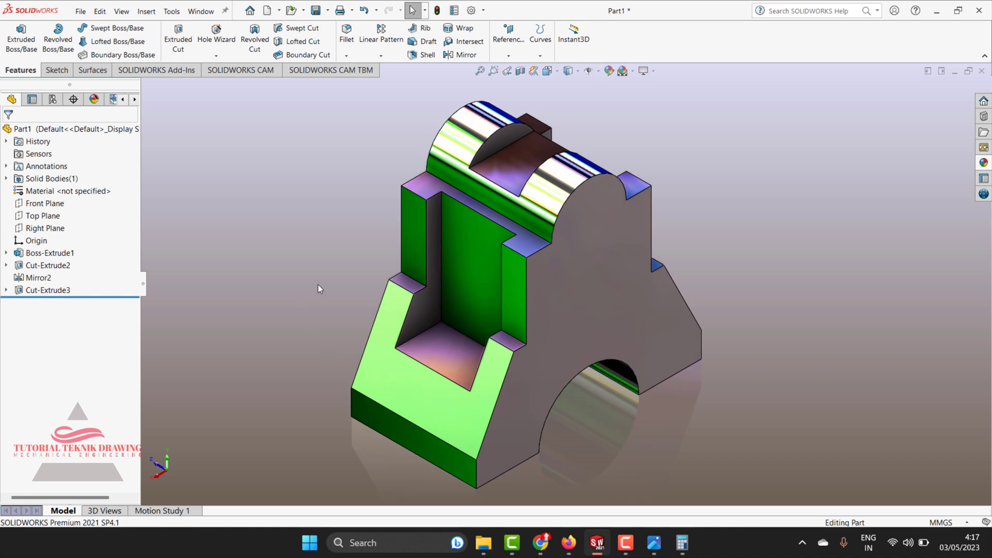